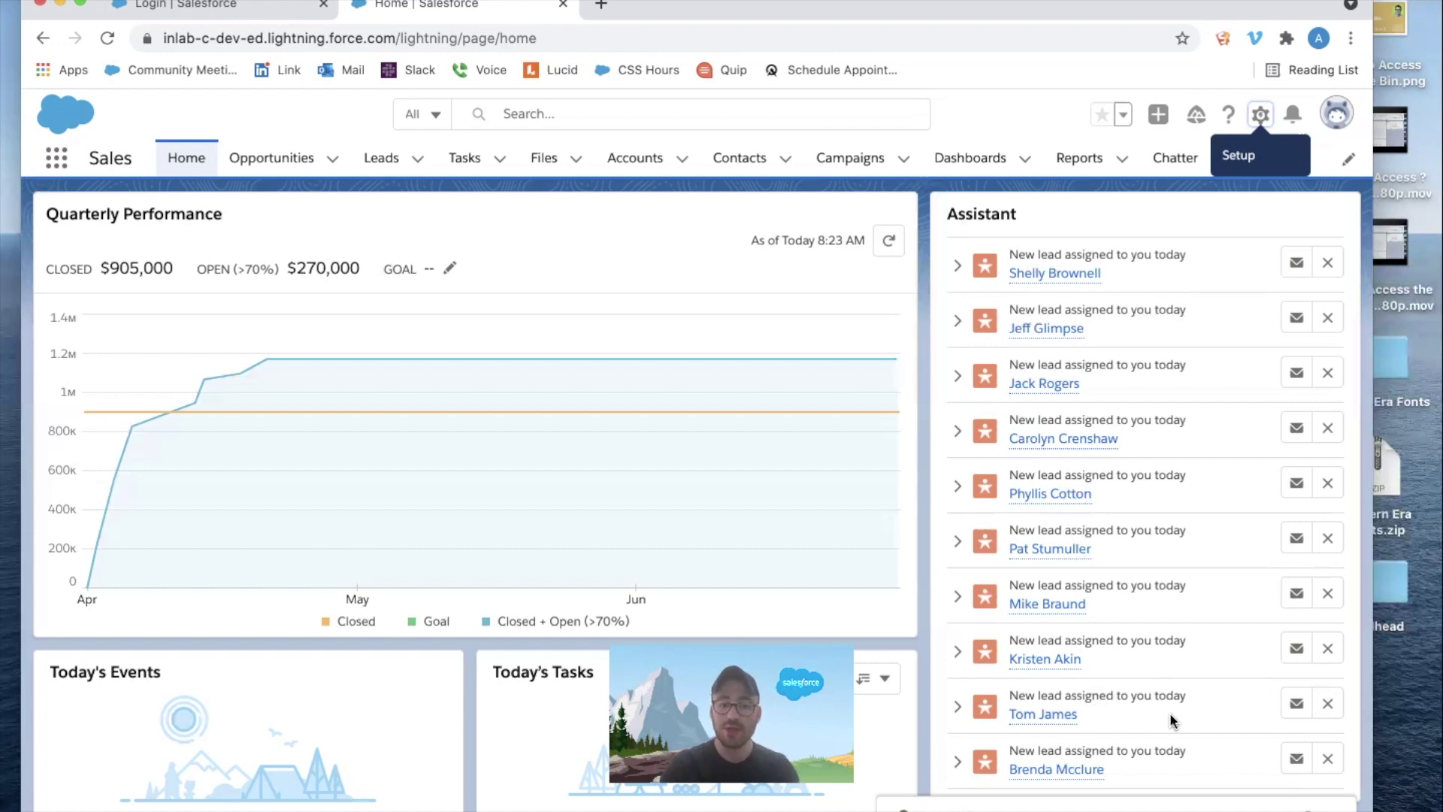
Open Setup, find the Flows page under Process Automation, and start a new flow
left_click(1259, 116)
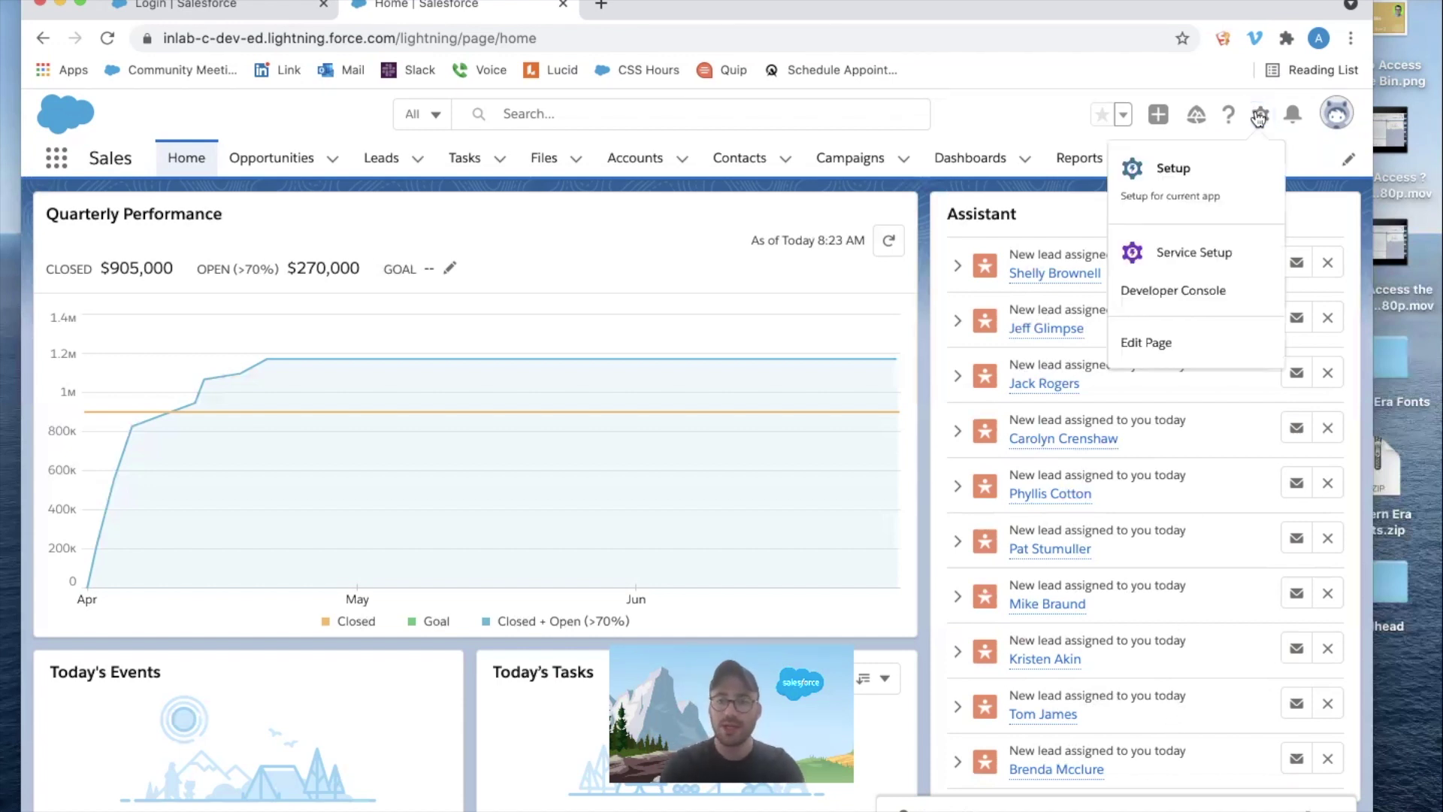
left_click(1219, 181)
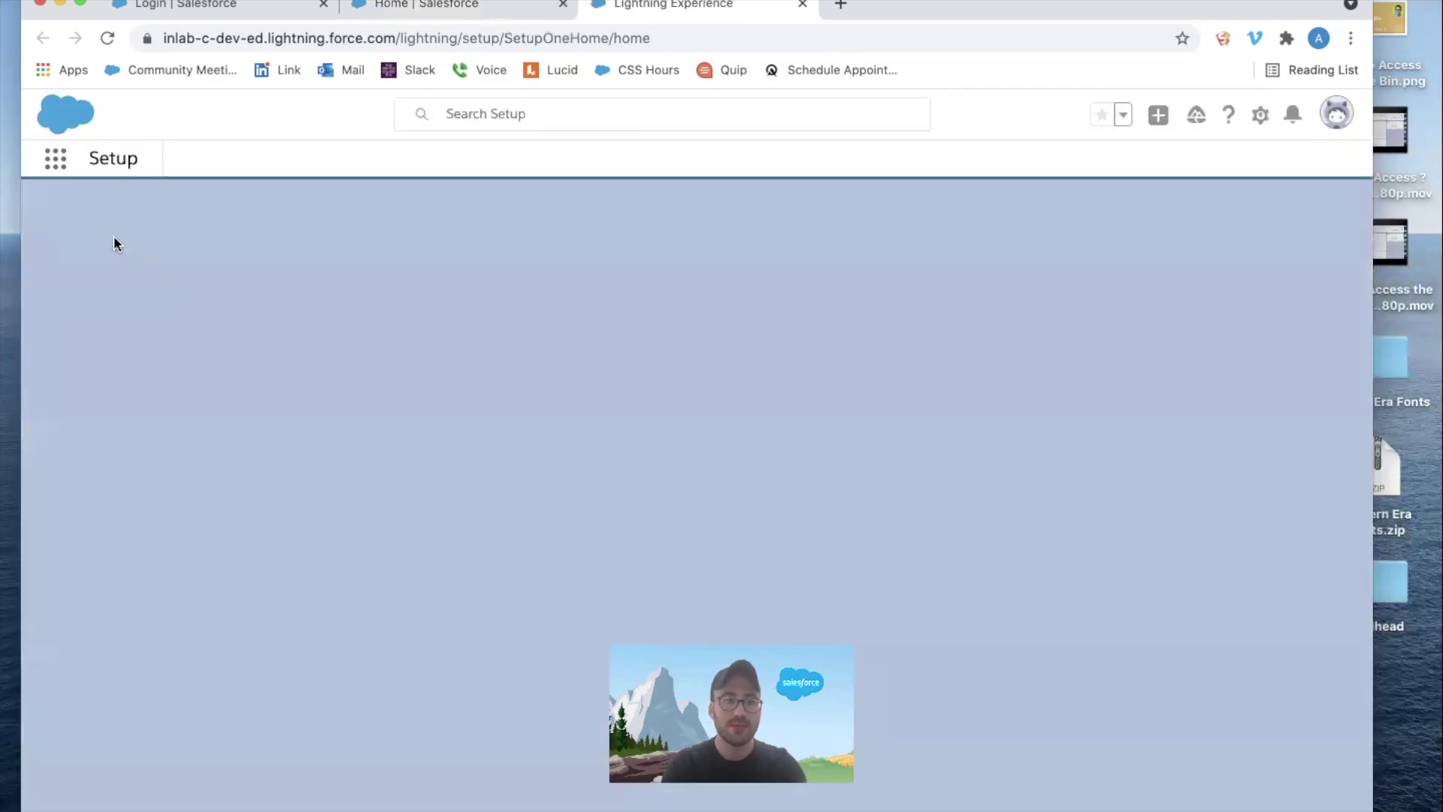
left_click(113, 218)
type("flow")
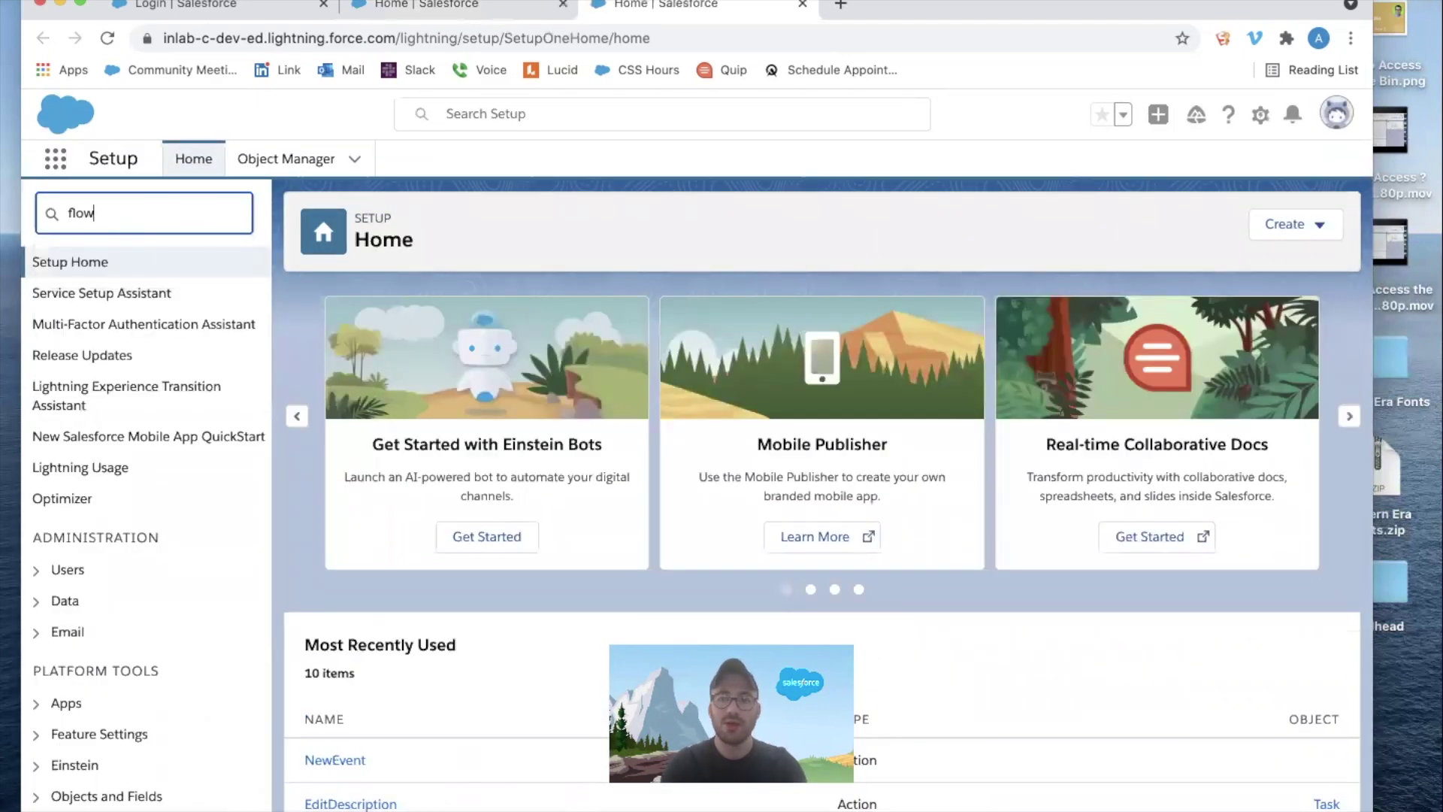
left_click(92, 417)
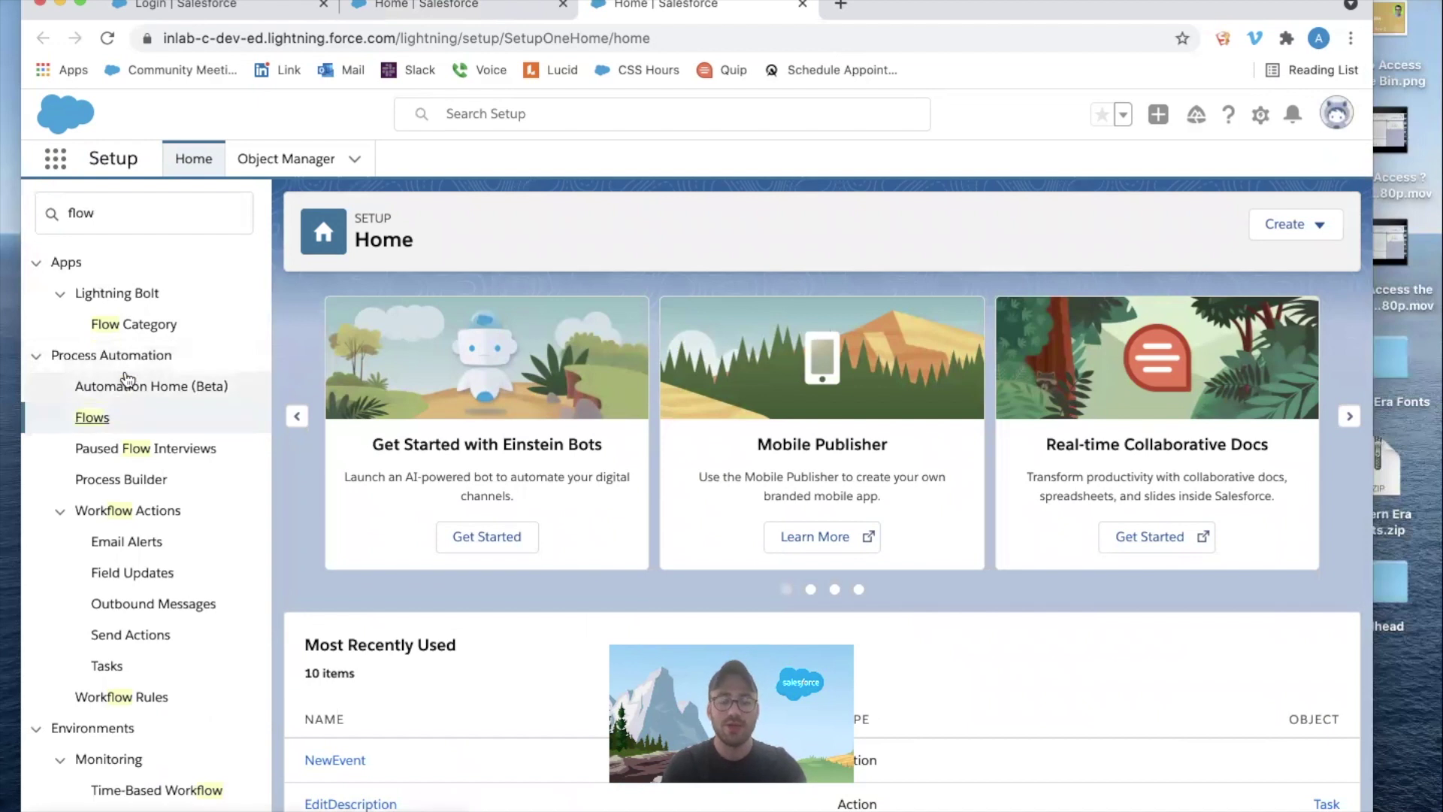
left_click(1289, 226)
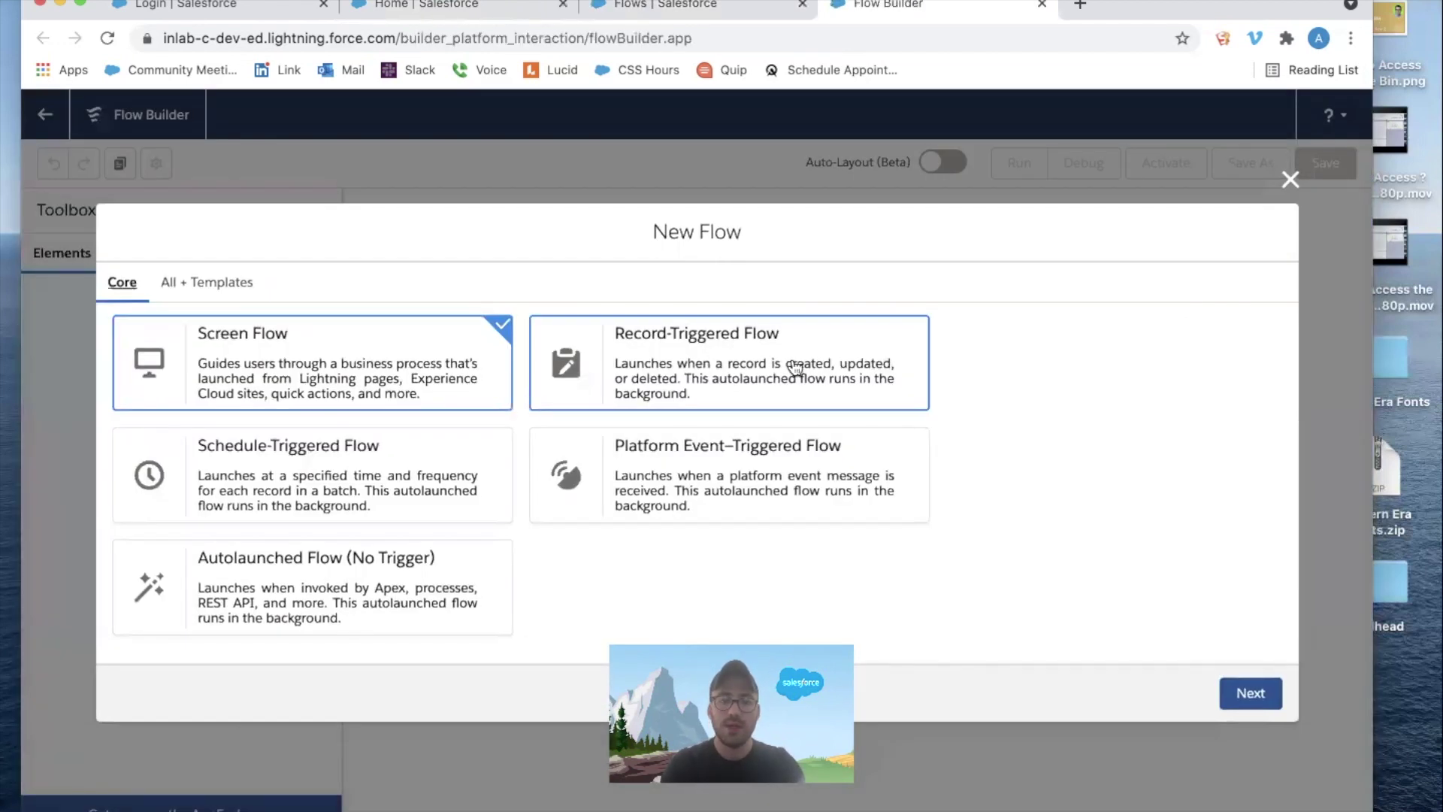
Choose a record-triggered flow as the flow type and build it with Auto-Layout
left_click(796, 367)
left_click(1251, 693)
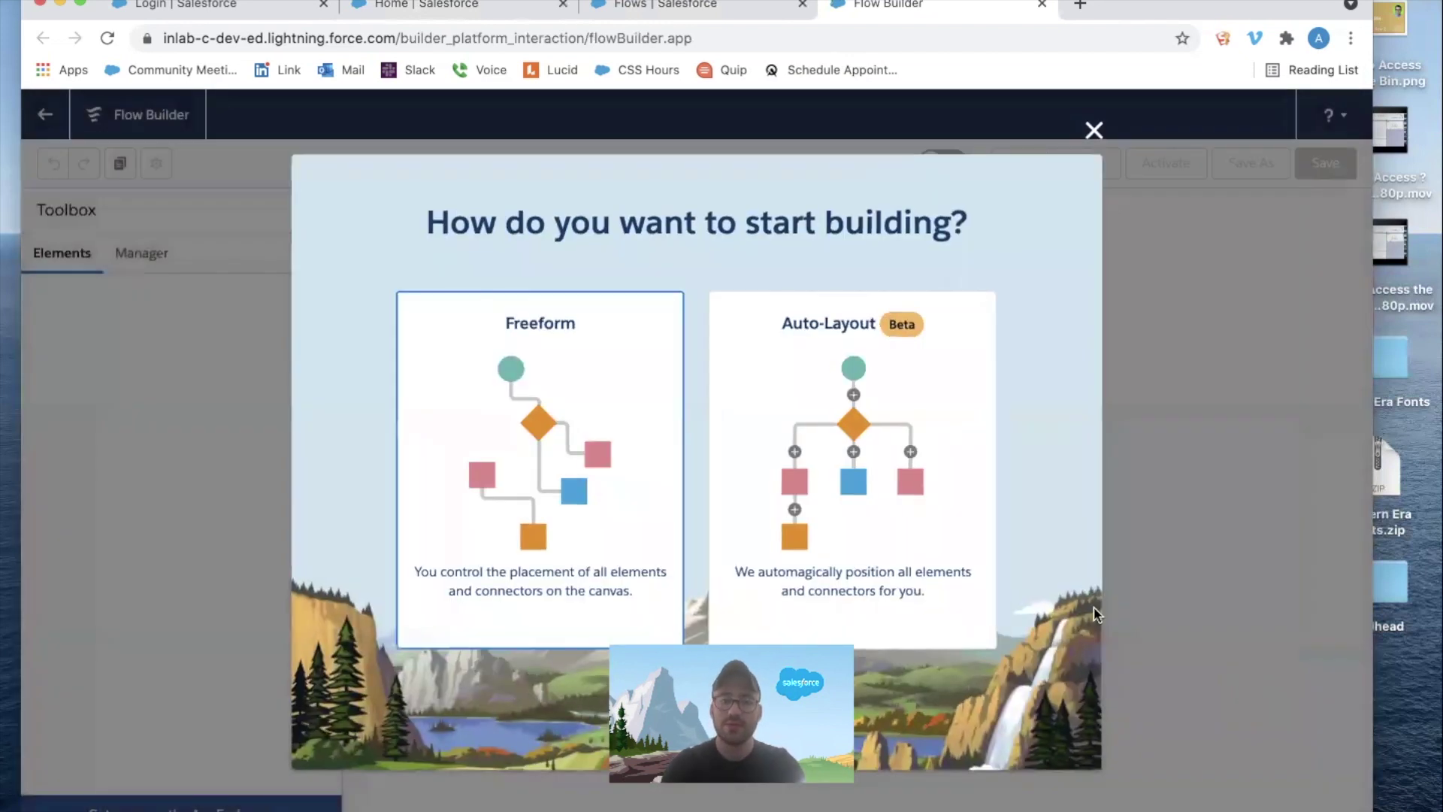
left_click(973, 542)
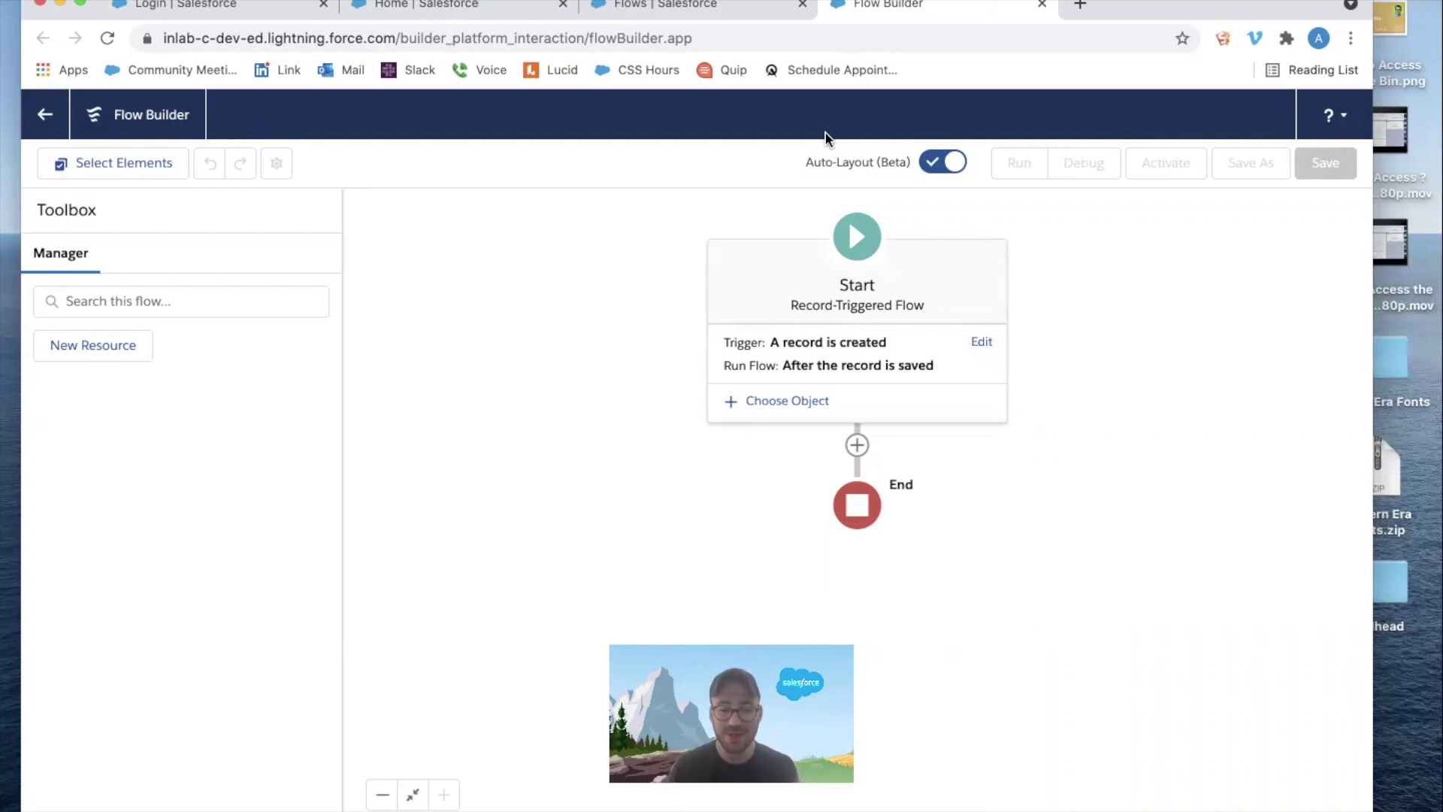
Return to Setup and start a new custom field in the Account object's Fields & Relationships
left_click(680, 14)
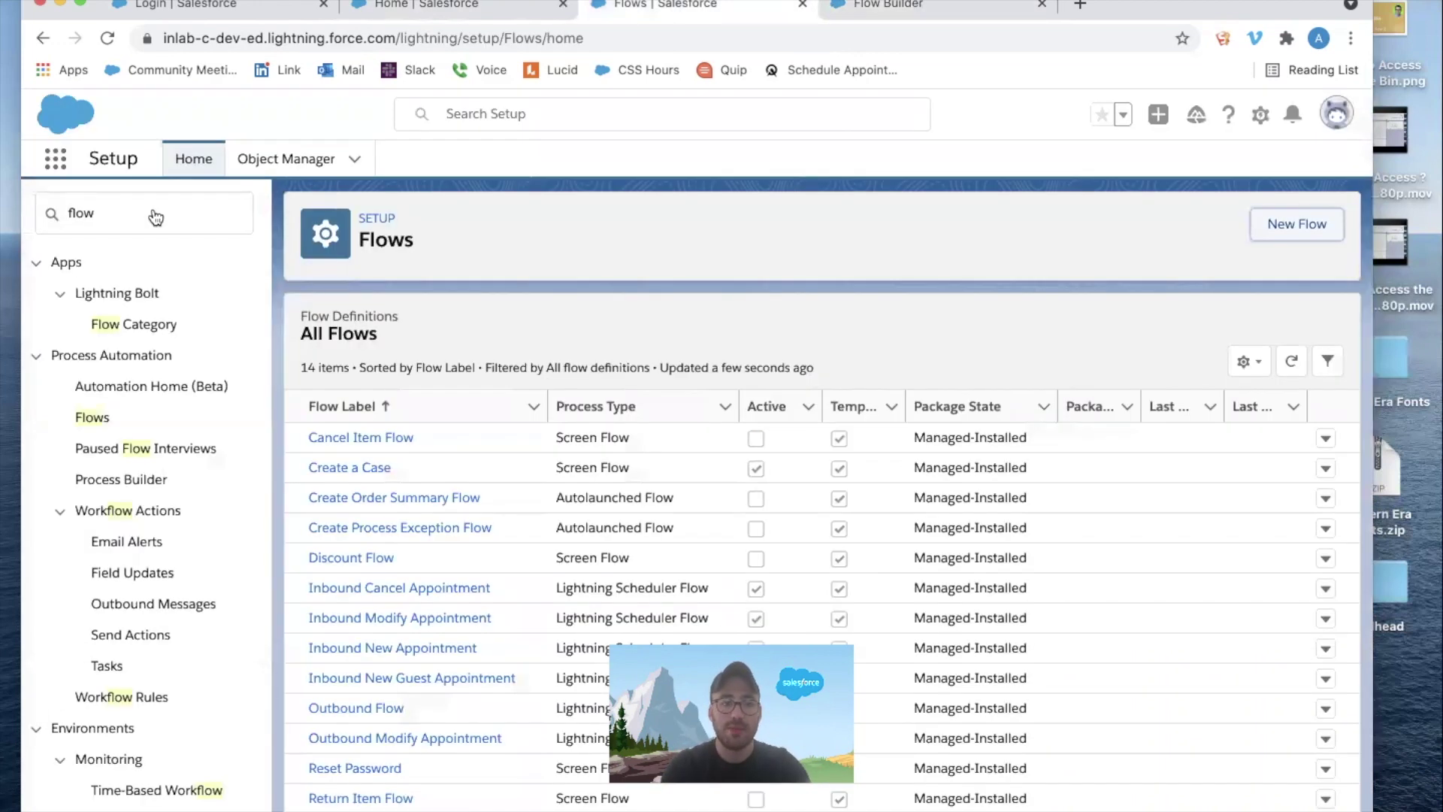
left_click(276, 166)
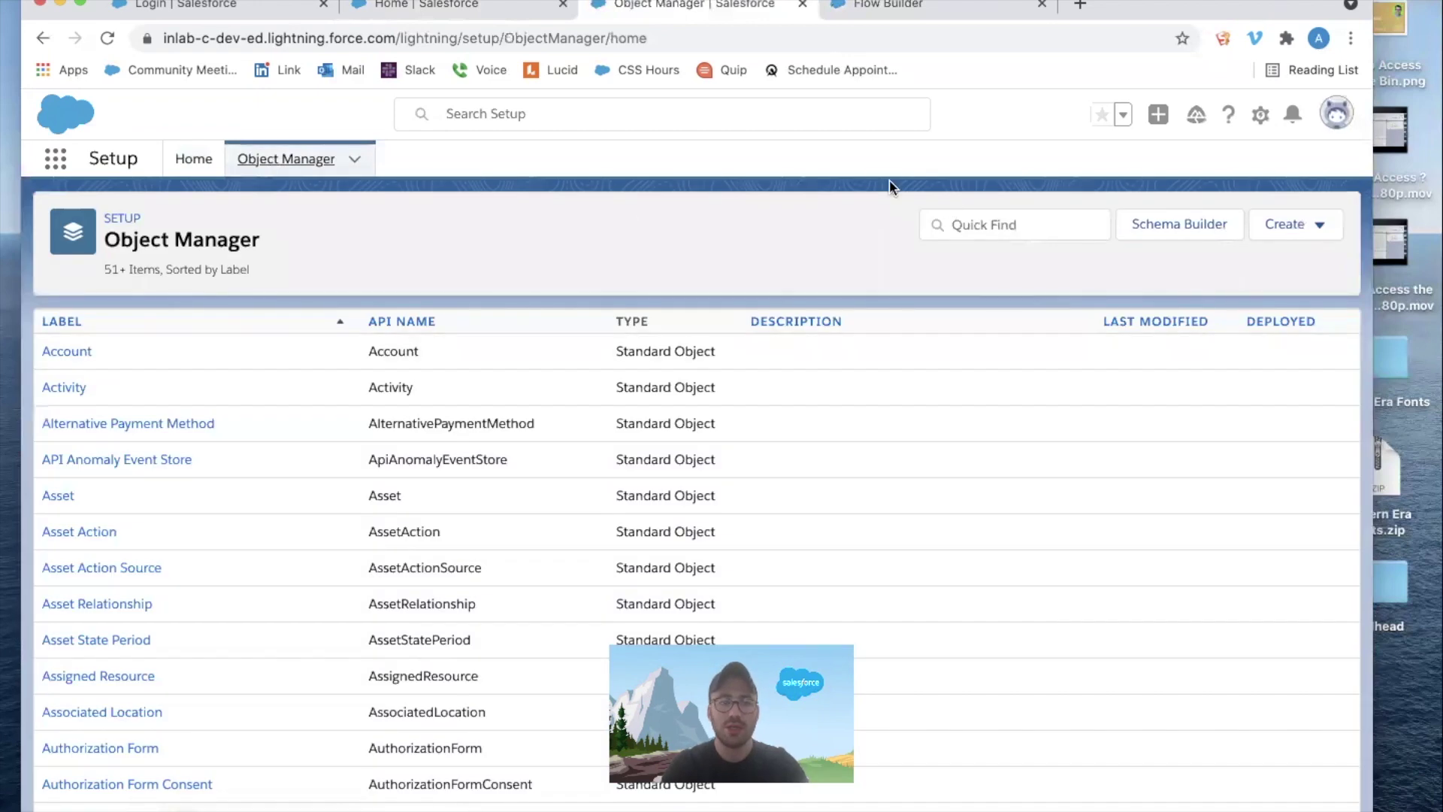
left_click(68, 354)
left_click(70, 358)
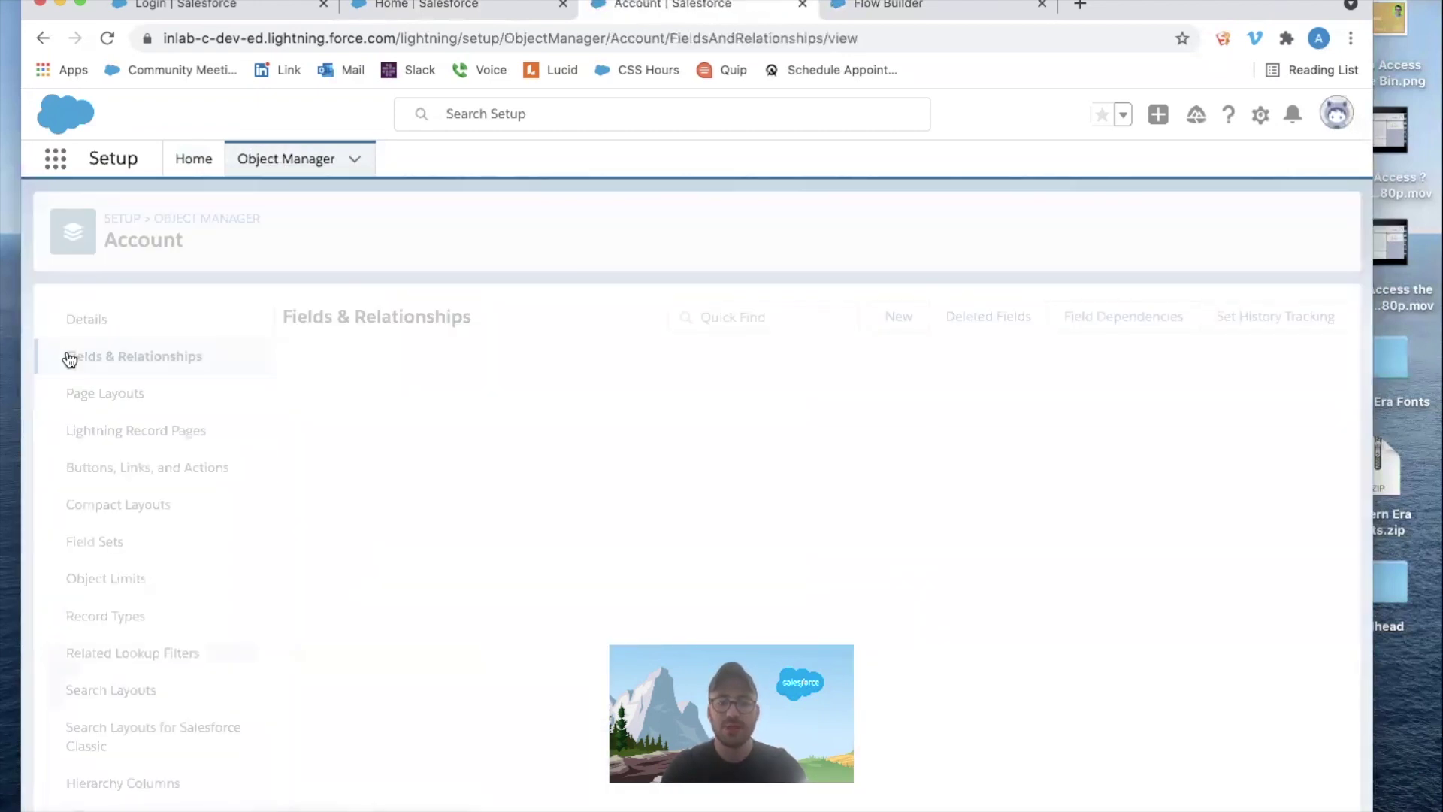
left_click(894, 319)
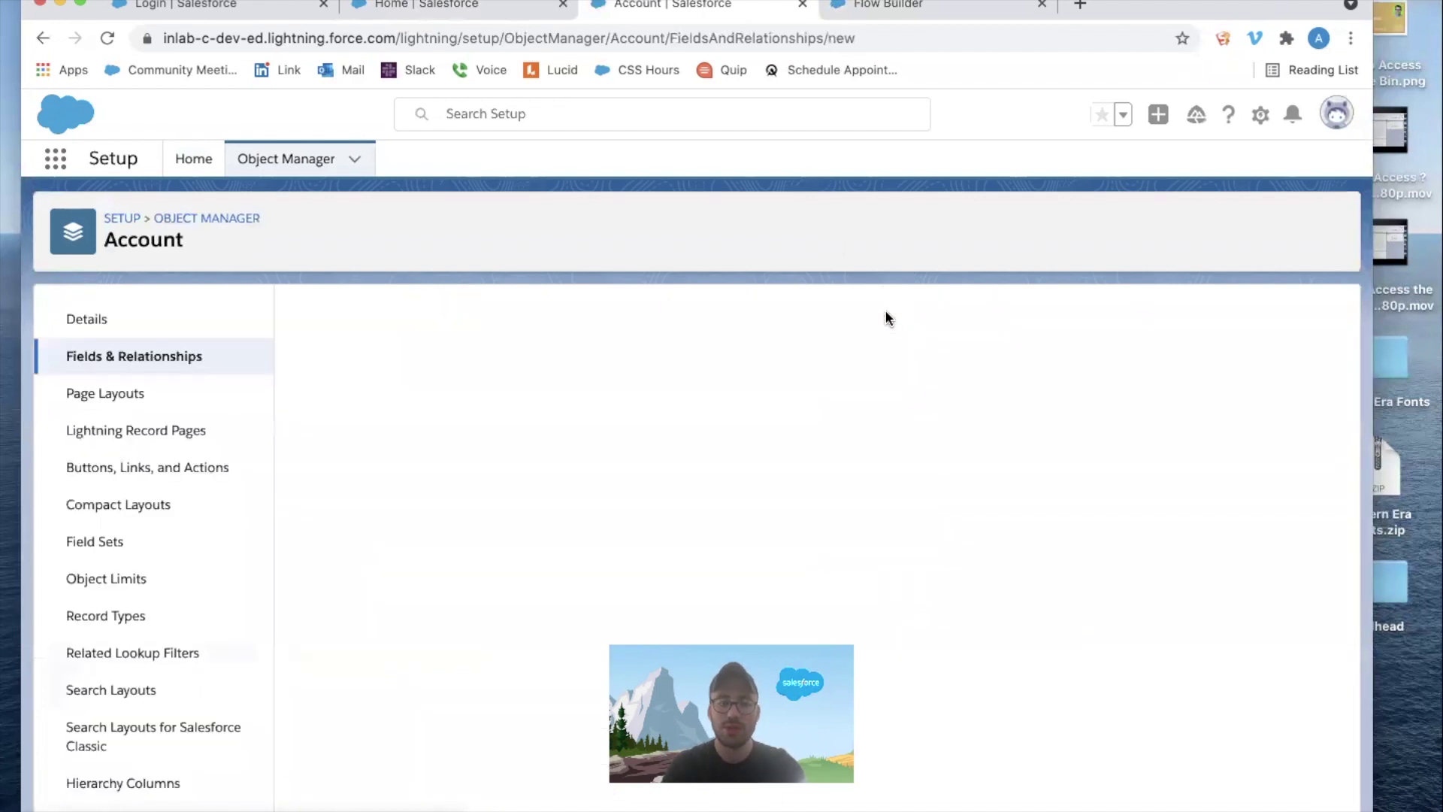
Choose Number as the data type of the new Account field and proceed to its details
key("super+f")
key("Return")
key("Return")
key("Return")
scroll(373, 530, "down", 5)
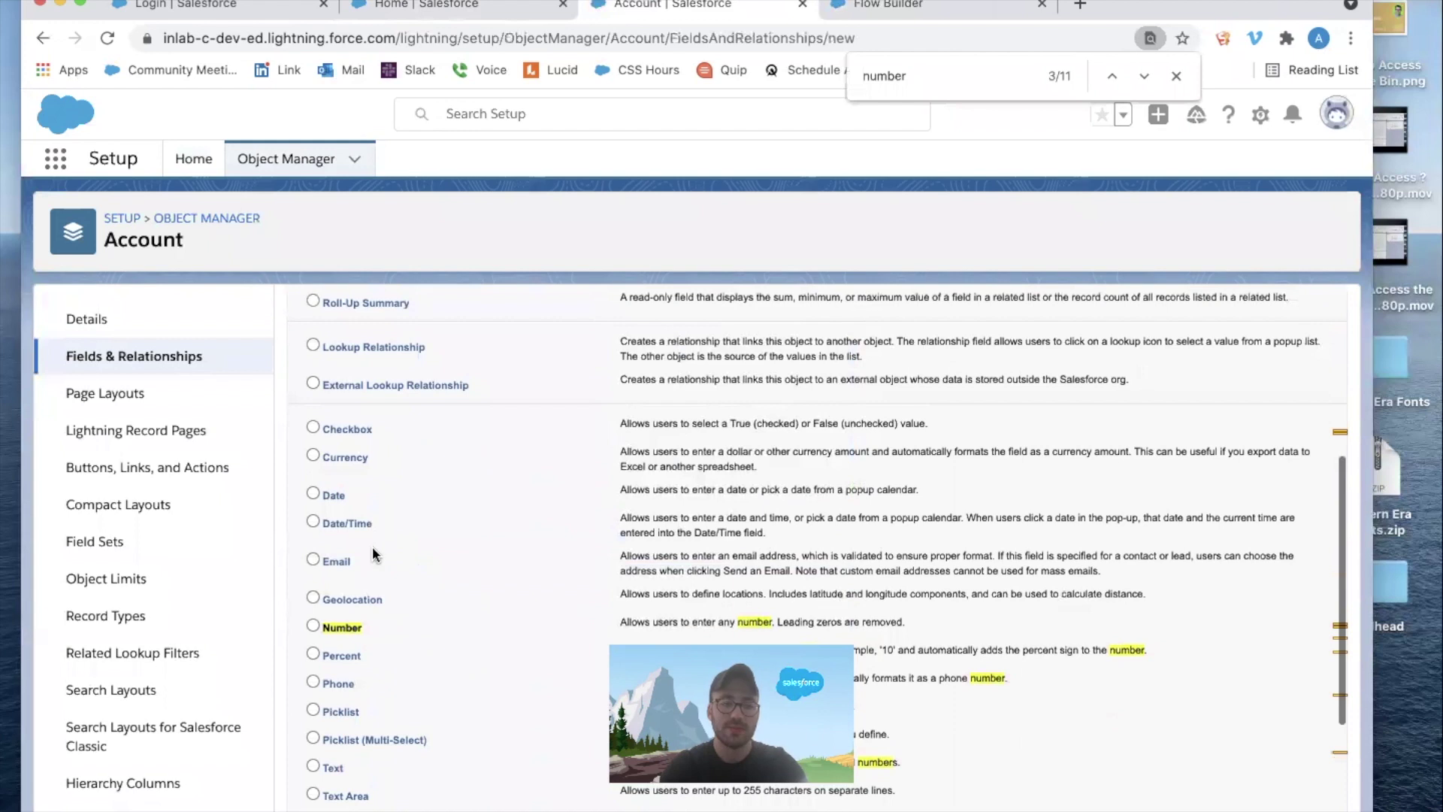
scroll(336, 630, "up", 3)
scroll(336, 629, "up", 1)
left_click(1269, 418)
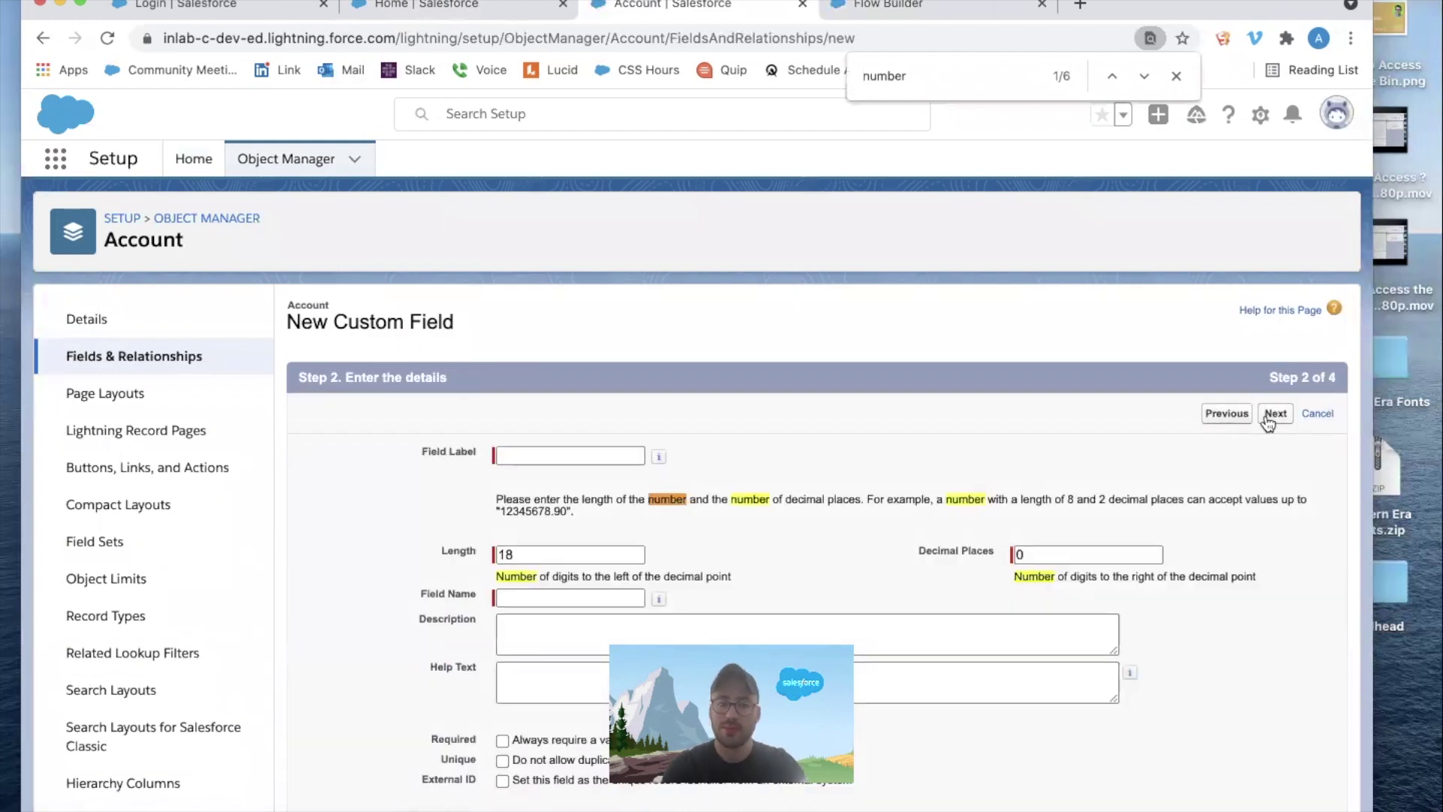
Label the number field Contacts and save it with the default field-level security and page layout settings
left_click(585, 455)
type("Contacts")
key("Tab")
key("Tab")
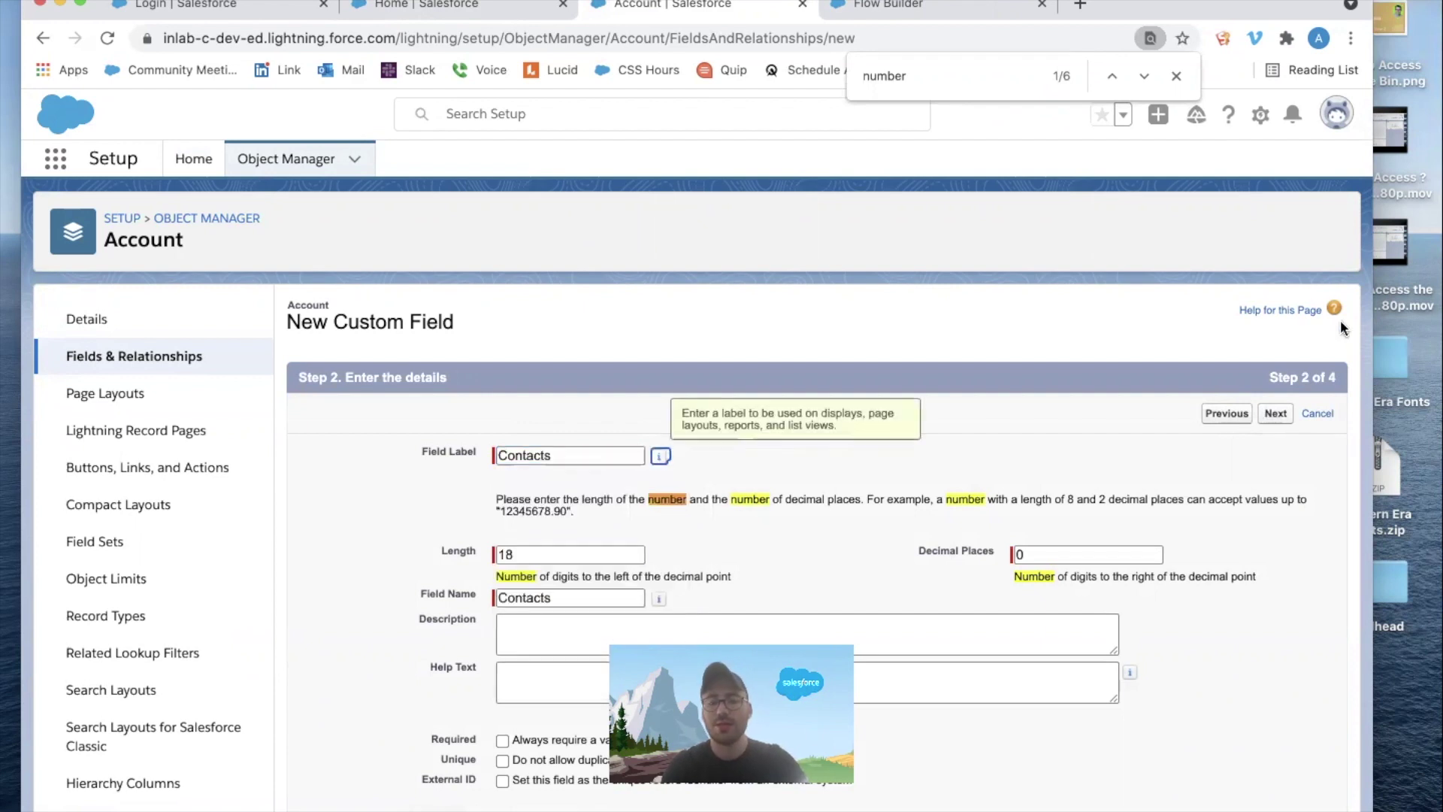
left_click(1276, 413)
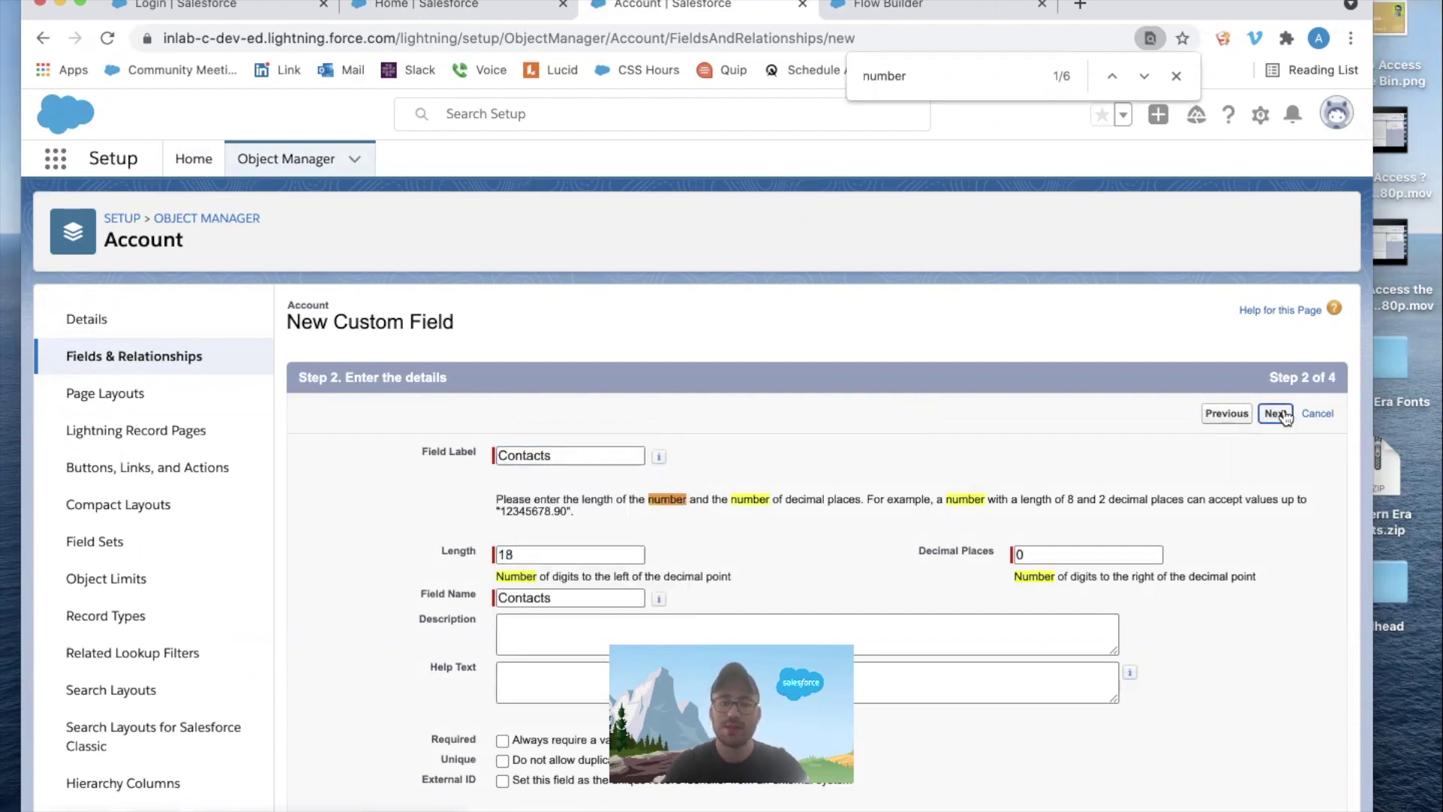
left_click(1285, 416)
left_click(1272, 414)
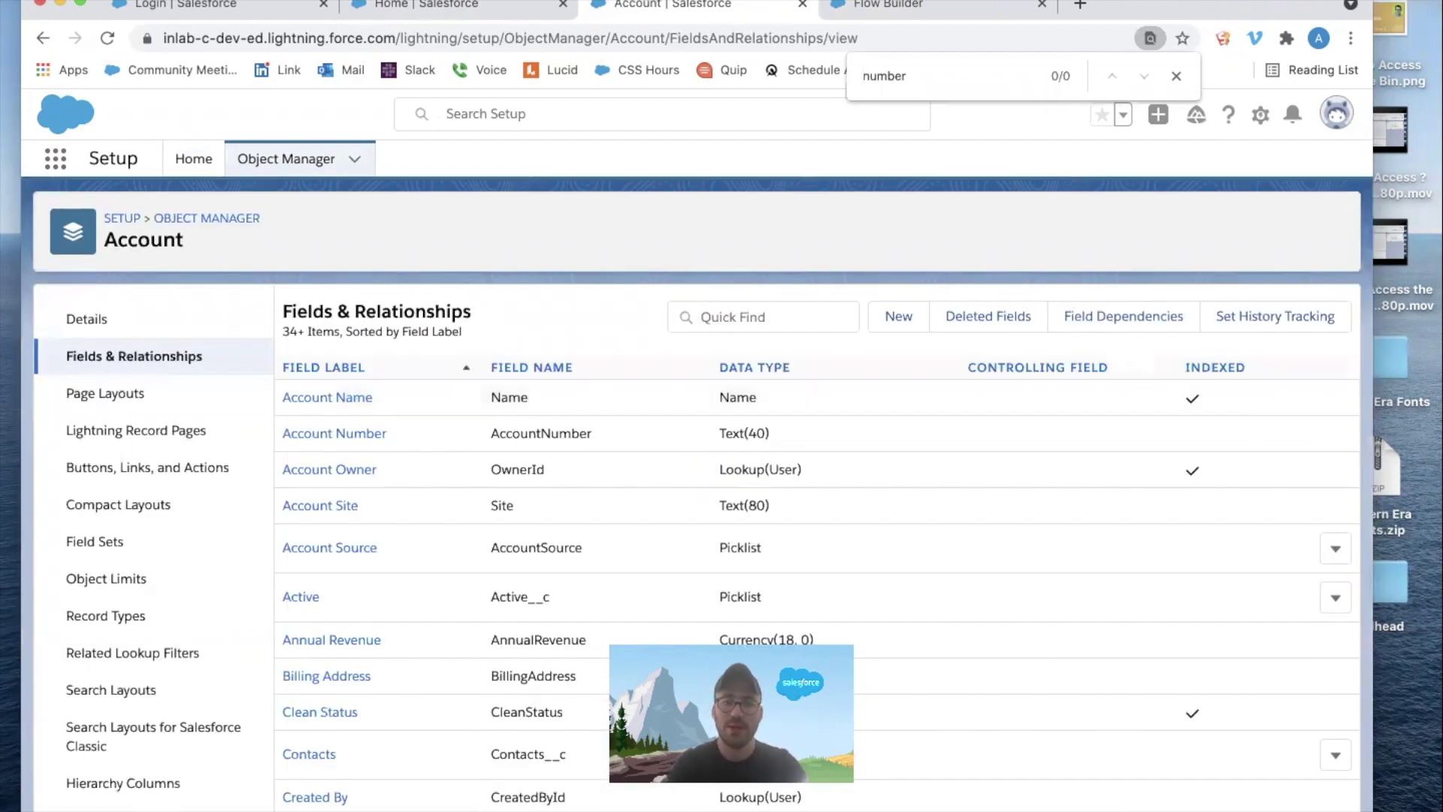
Switch back to Flow Builder and create a record-triggered flow using Auto-Layout
left_click(879, 6)
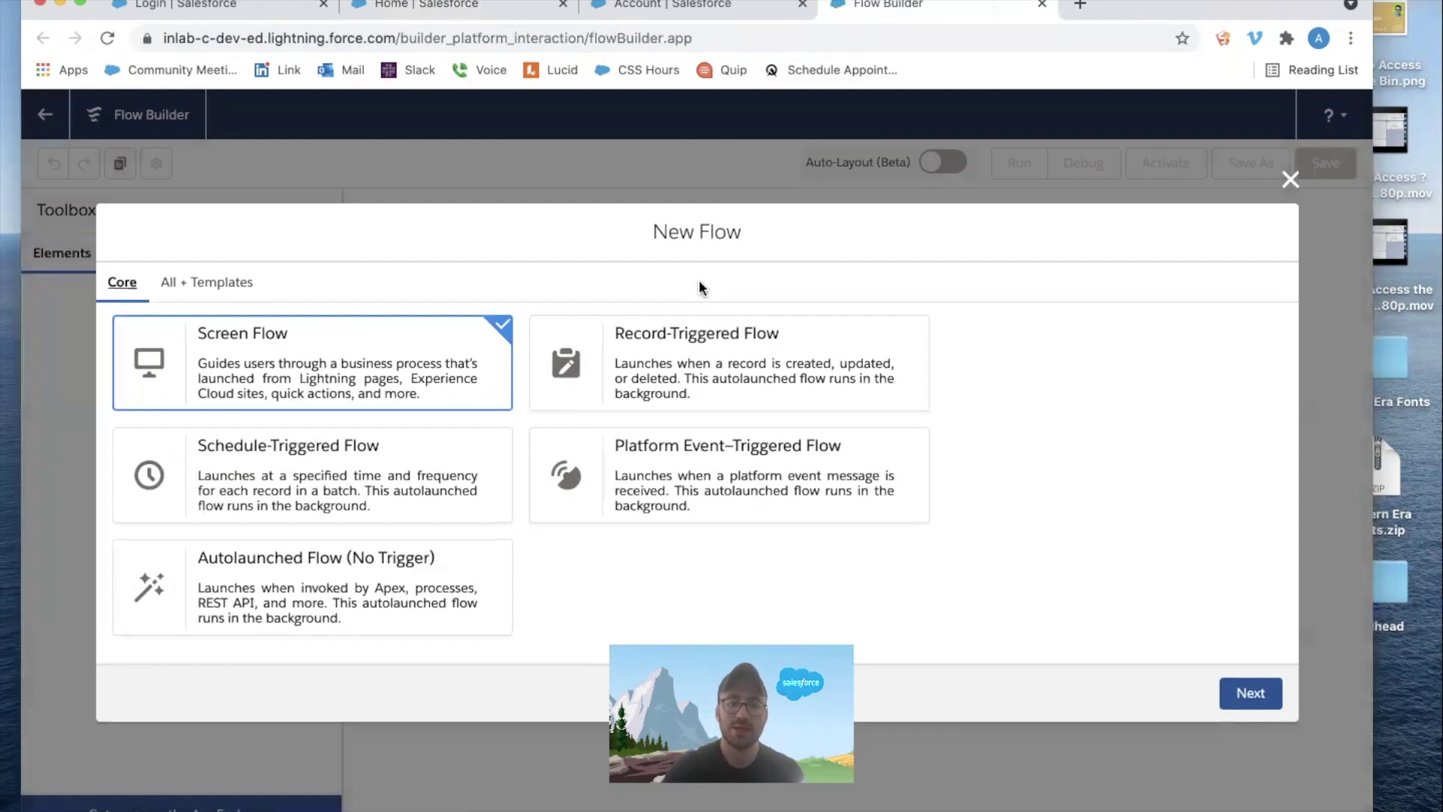
left_click(699, 353)
left_click(1249, 692)
left_click(896, 427)
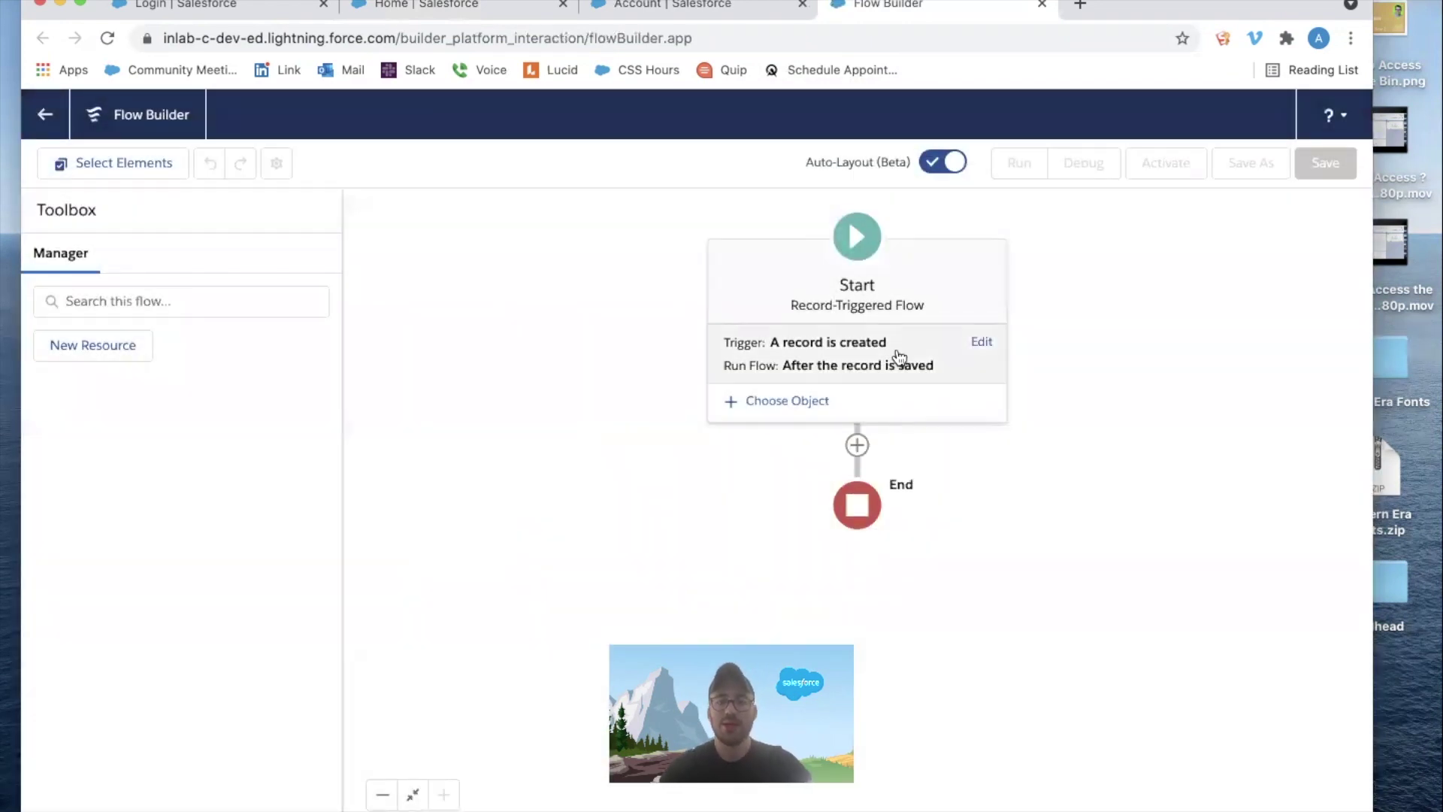
Configure the flow trigger to run when a record is created or updated, after the record is saved
left_click(982, 343)
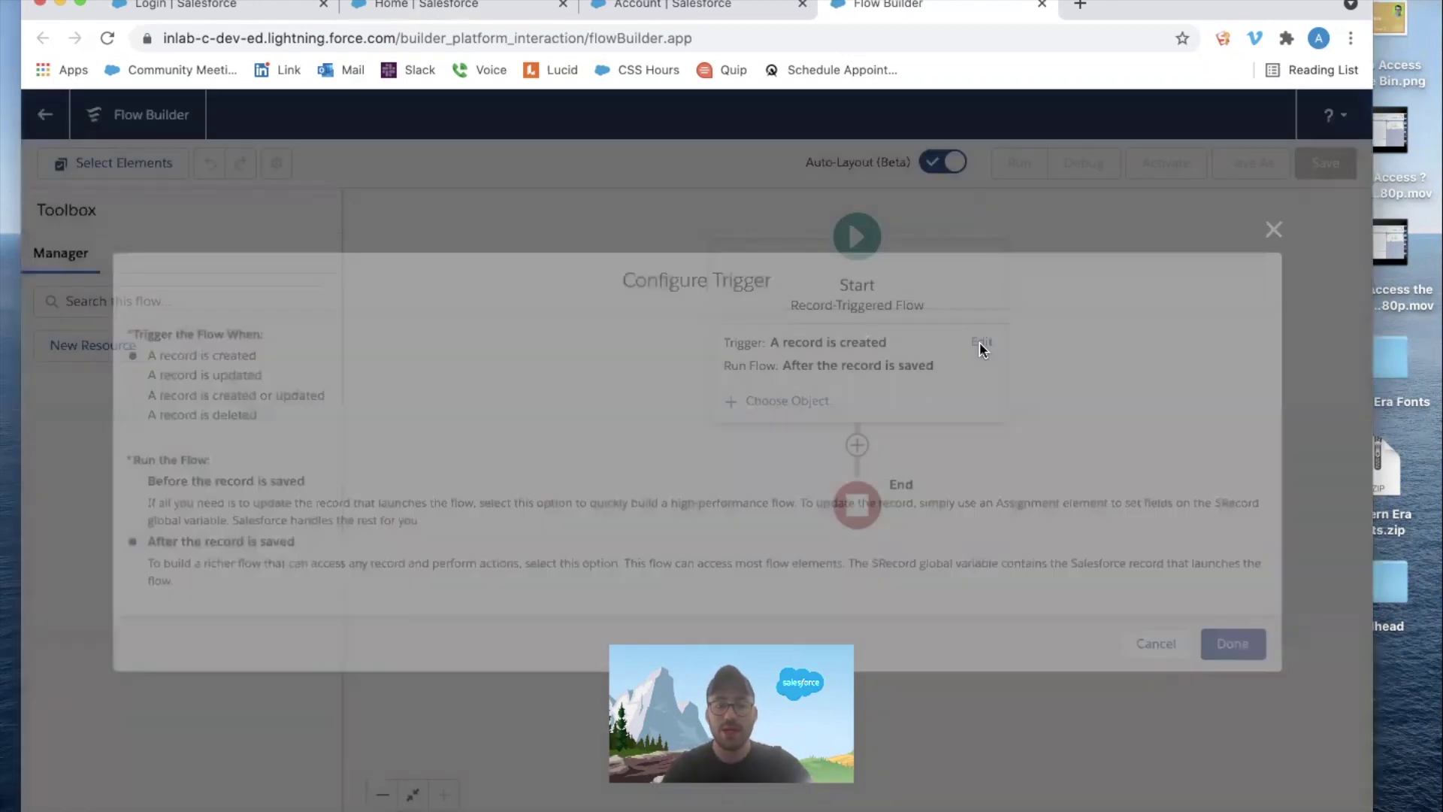
left_click(263, 399)
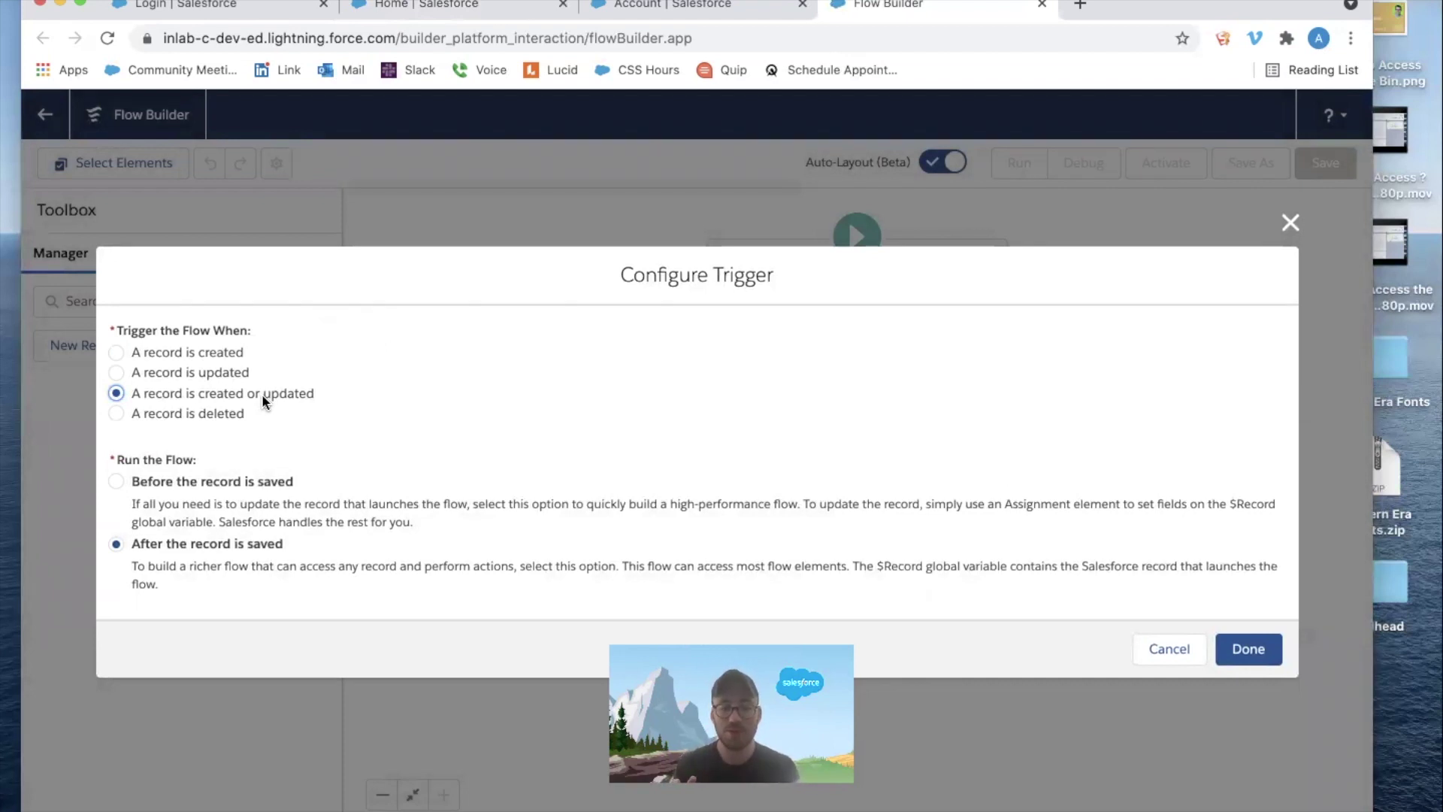
left_click_drag(307, 542, 146, 538)
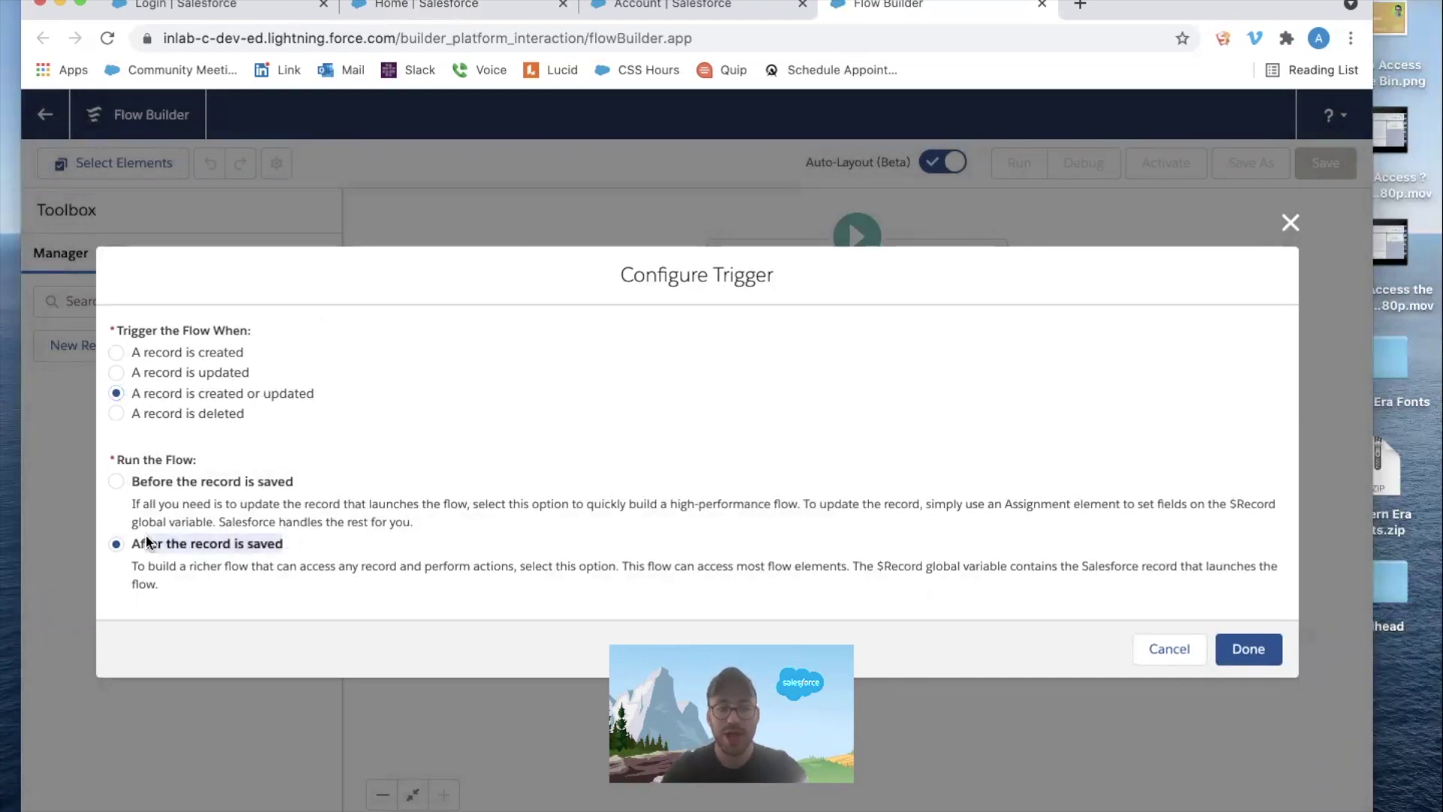
left_click(1260, 647)
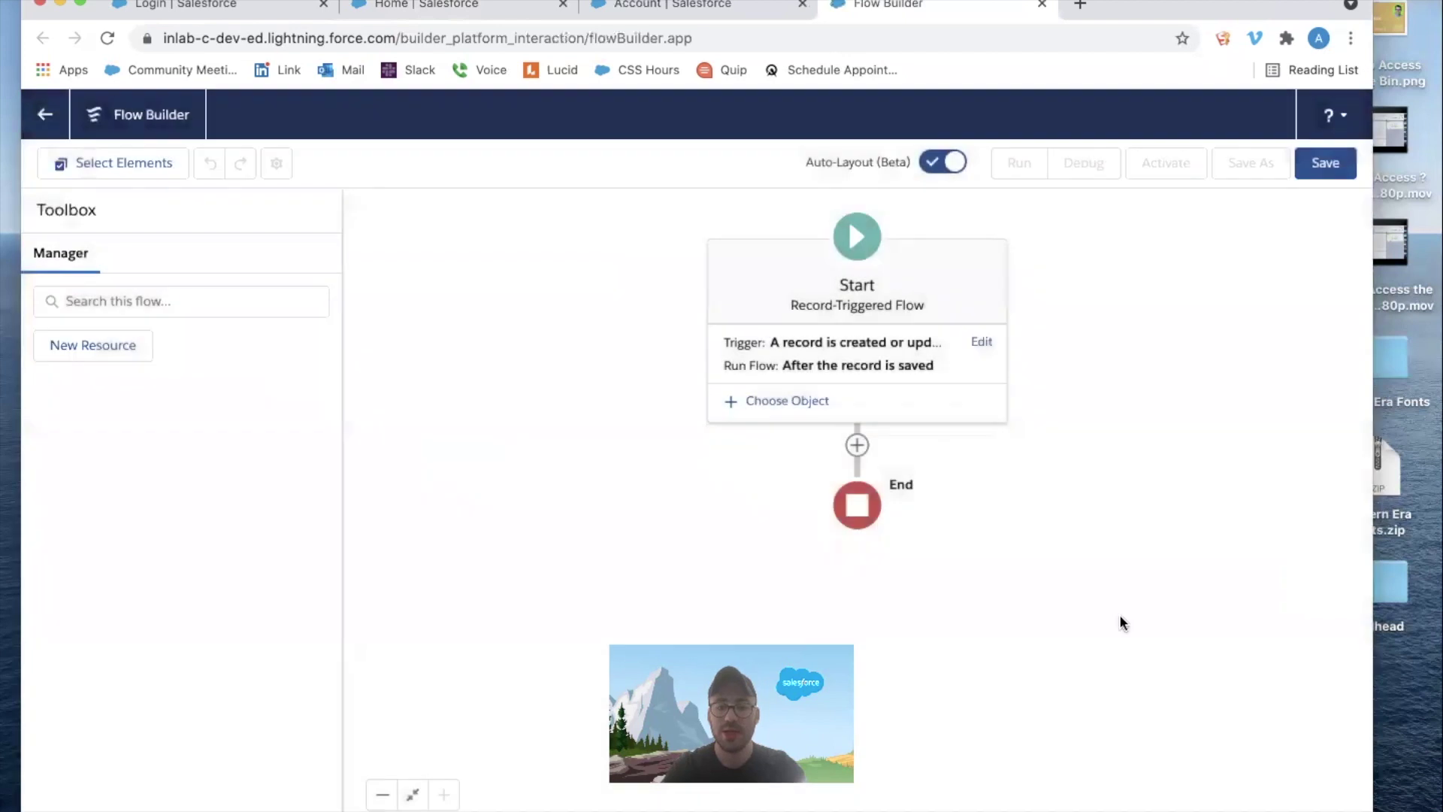
Set Contact as the triggering object with condition requirements set to None
left_click(807, 403)
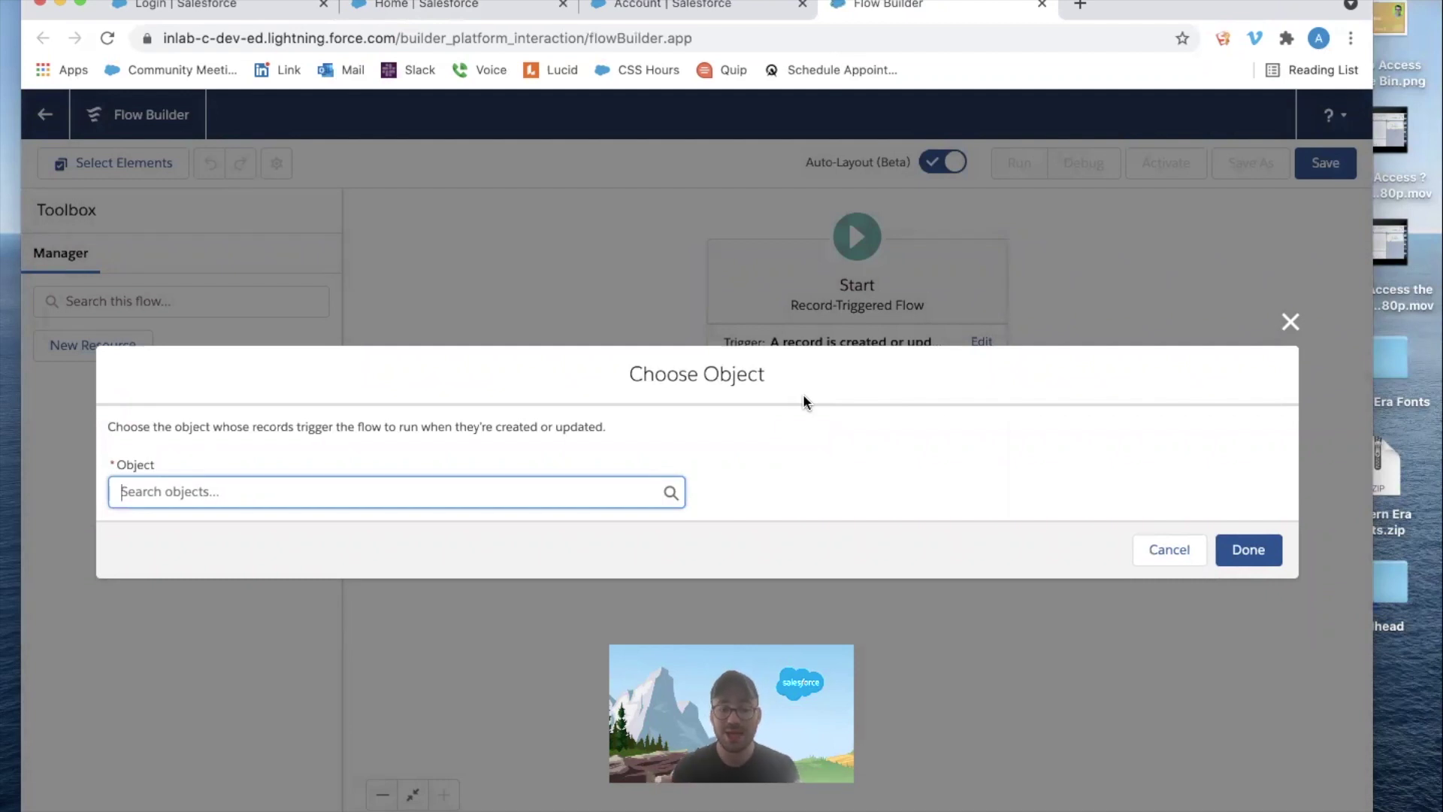
type("contact")
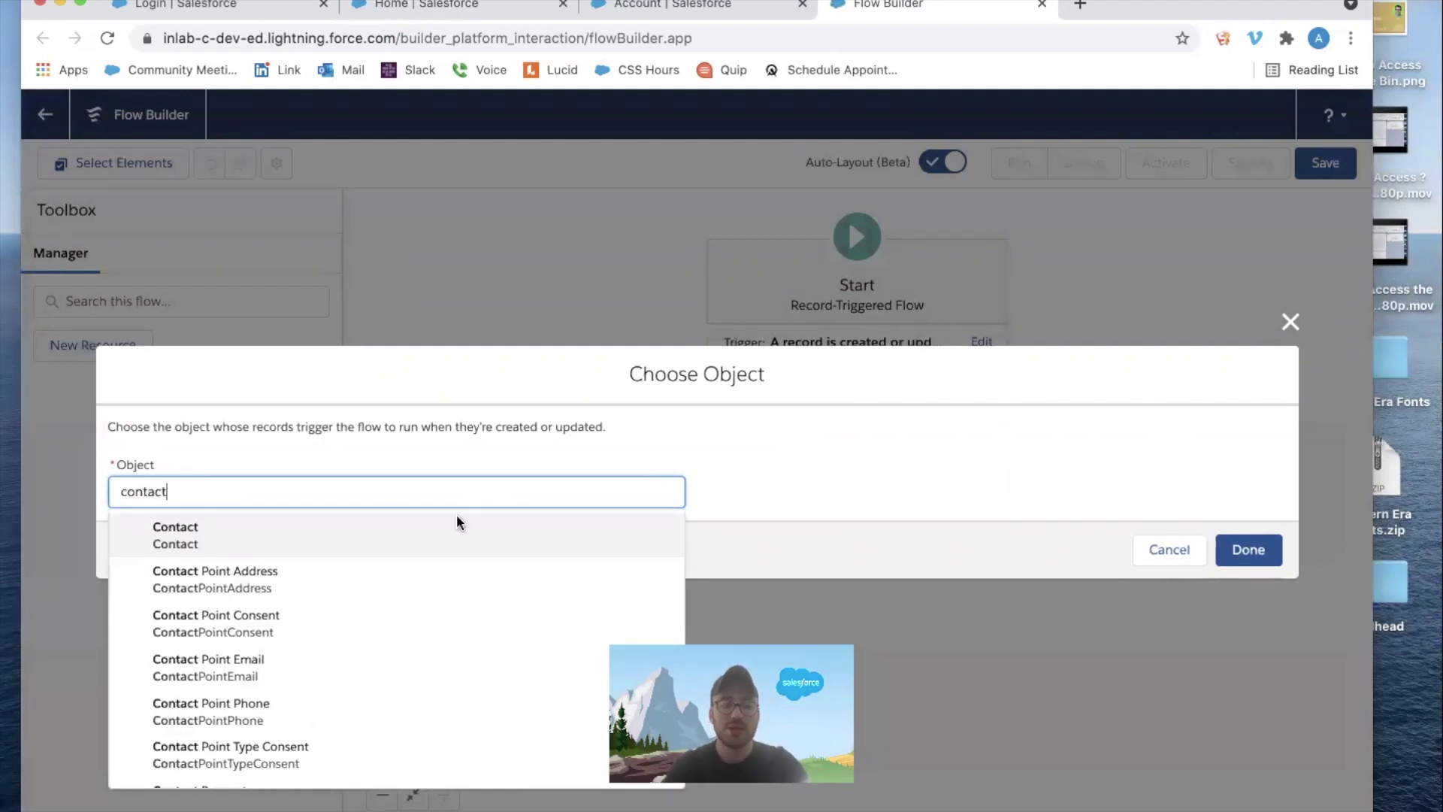
left_click(443, 530)
left_click(348, 413)
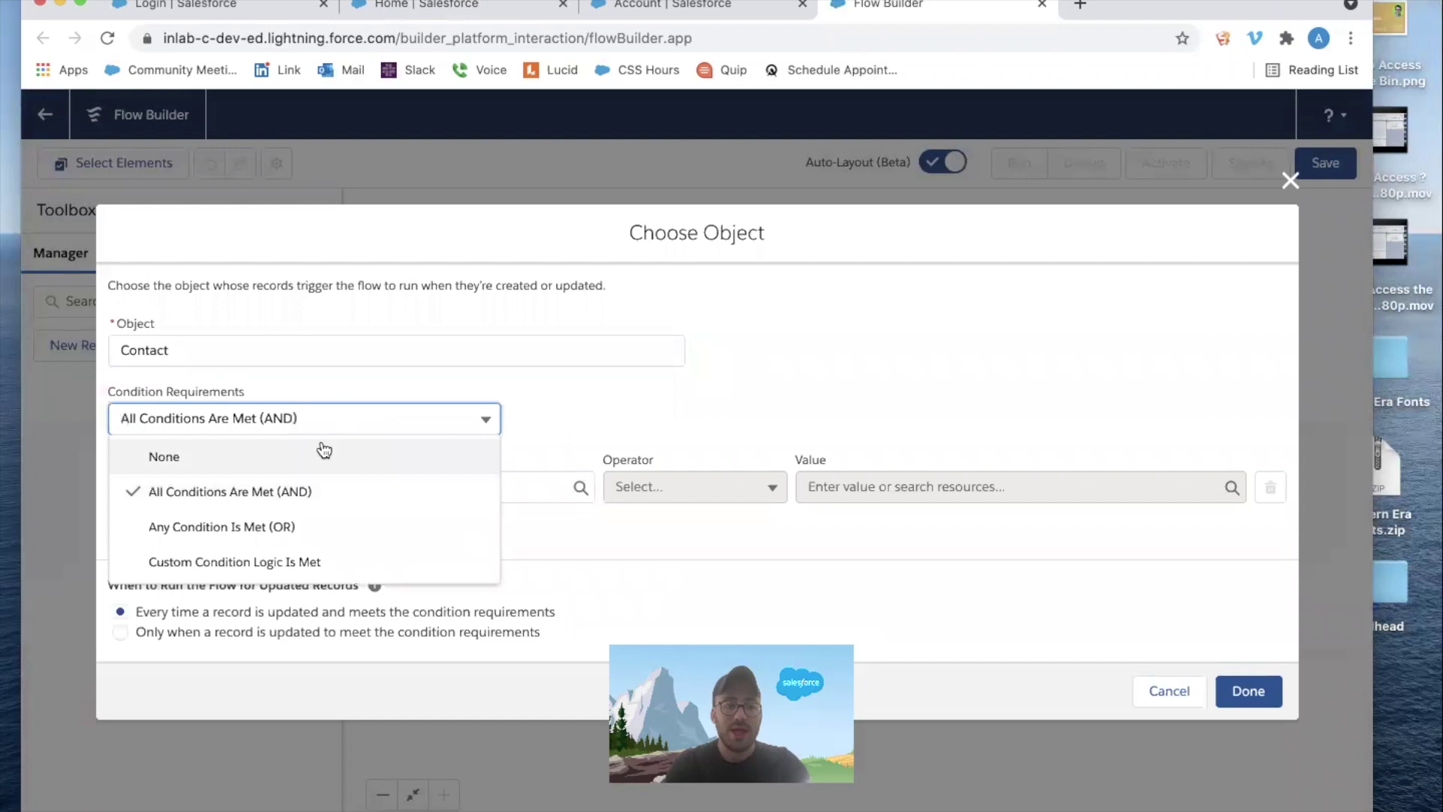
left_click(320, 451)
left_click(1242, 578)
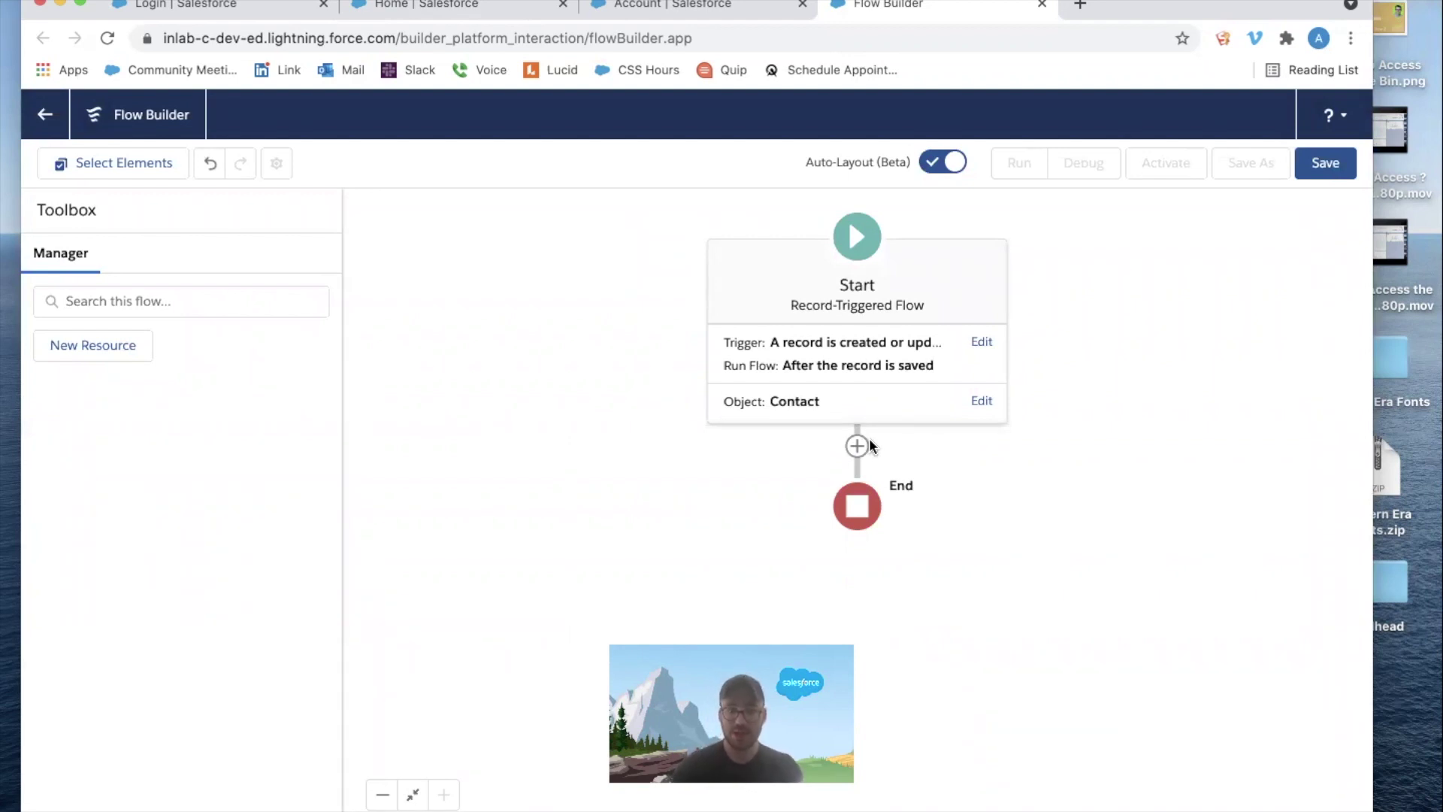
Add a Decision element after Start, labelled "Is this a new contact?", and describe it as "Is this a a new contact?"
left_click(857, 446)
scroll(859, 449, "down", 2)
scroll(859, 450, "down", 2)
left_click(825, 422)
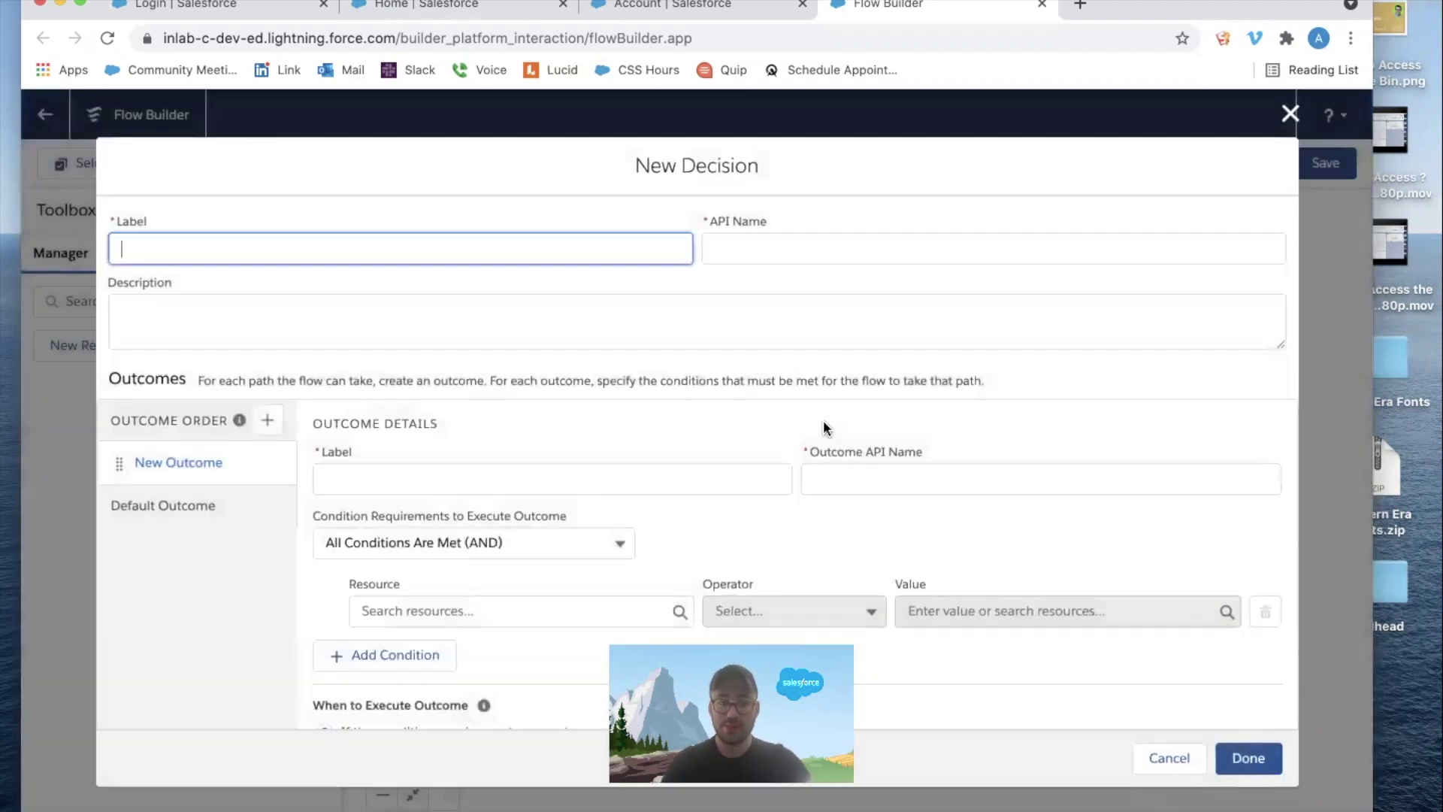
type("Is this a new contact?")
left_click(182, 321)
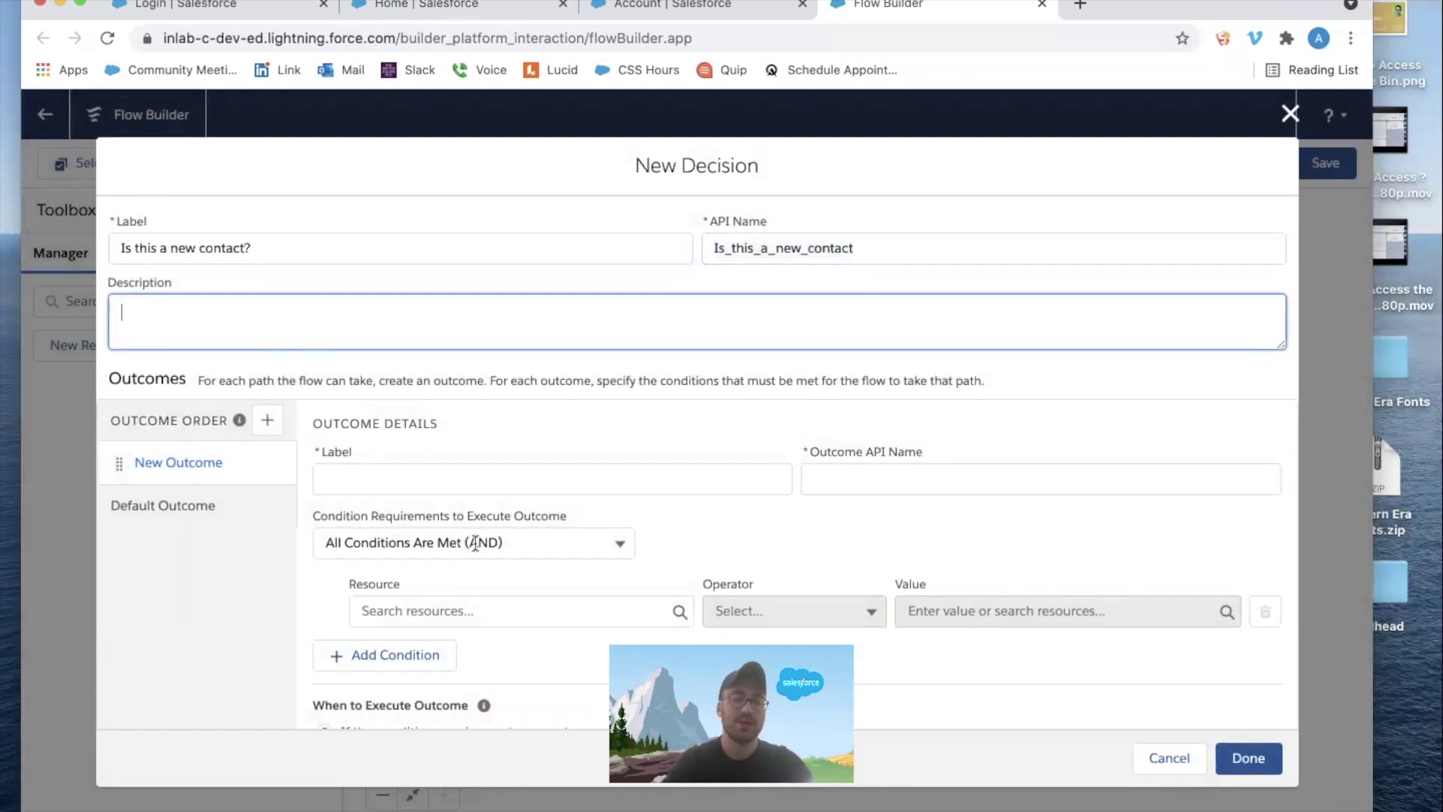
type("Is this a c")
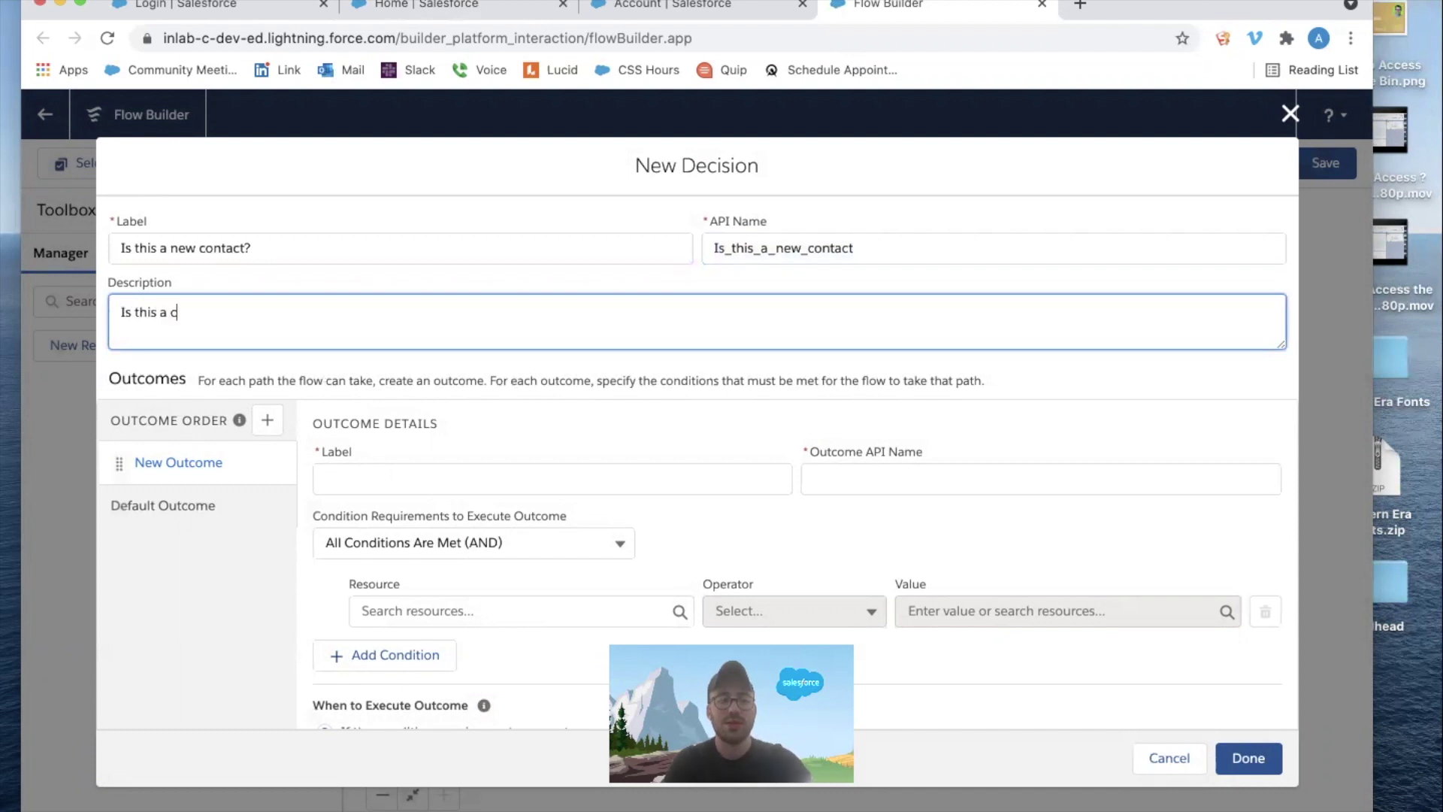
type("nnew contact?")
key("Tab")
key("Tab")
Label the decision's first outcome "New - True", keeping the generated API name
left_click(373, 485)
type("N")
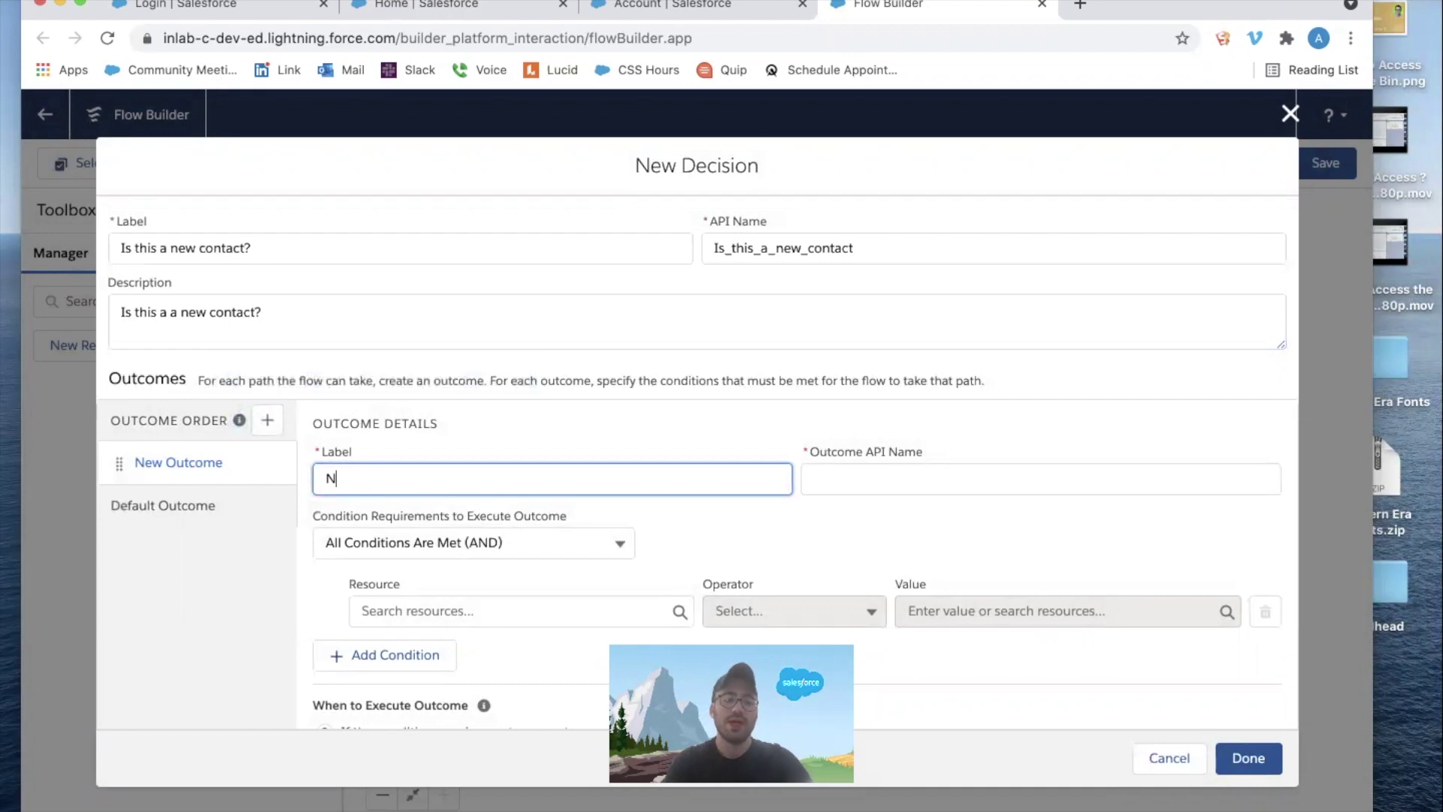
type("ew - True")
key("Tab")
key("Tab")
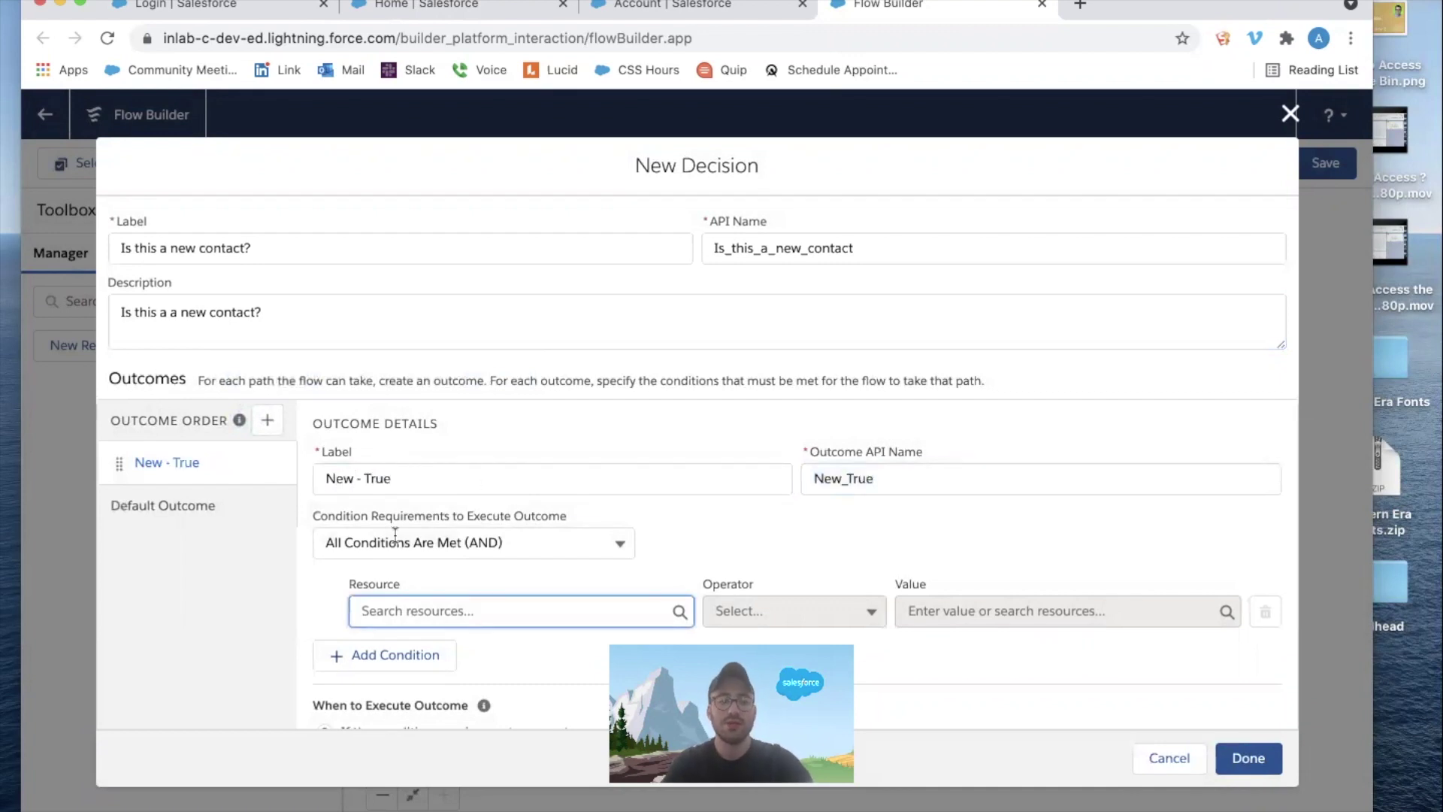
Set the New - True condition's resource to the prior record's Contact ID ($Record__Prior > Contact ID)
left_click(397, 612)
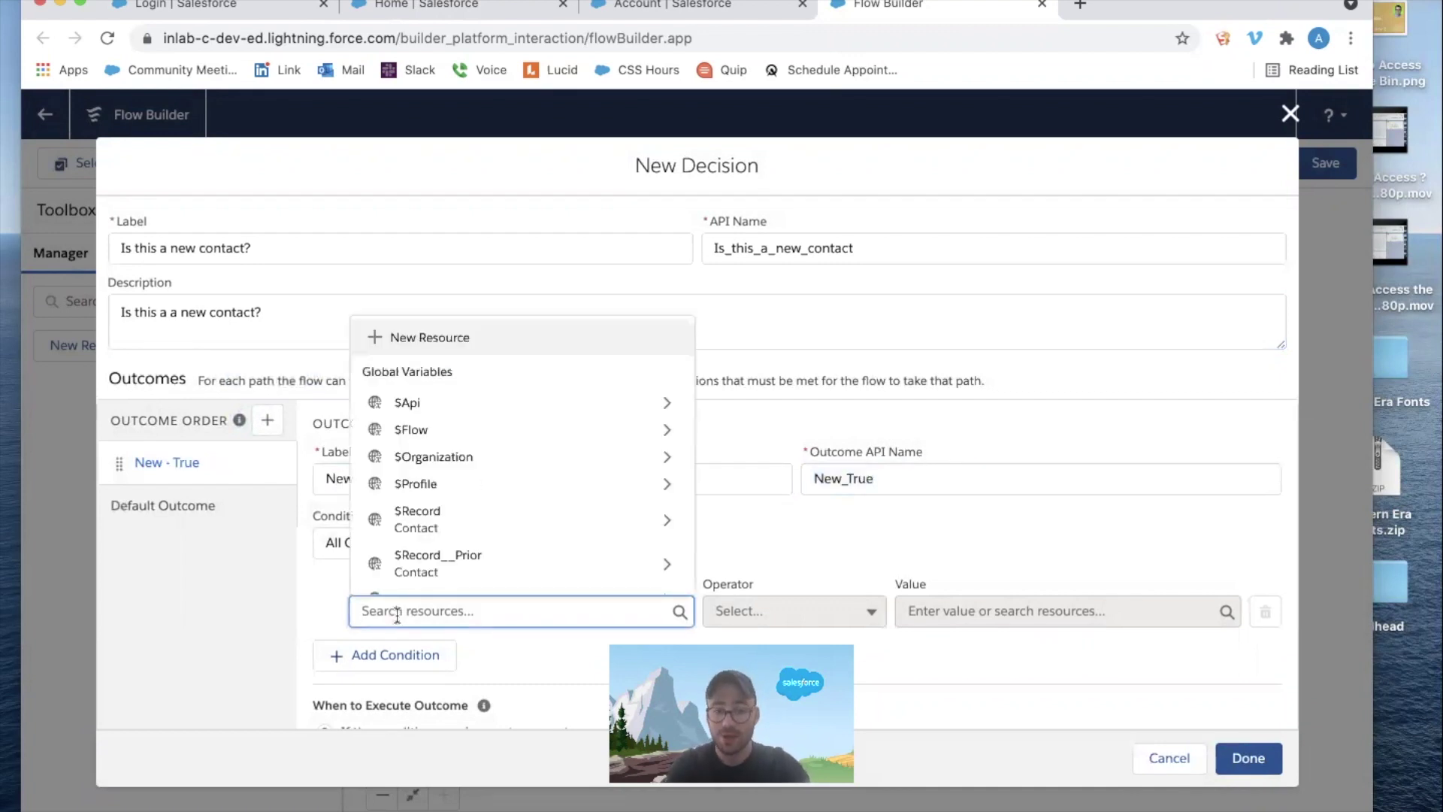
left_click(466, 566)
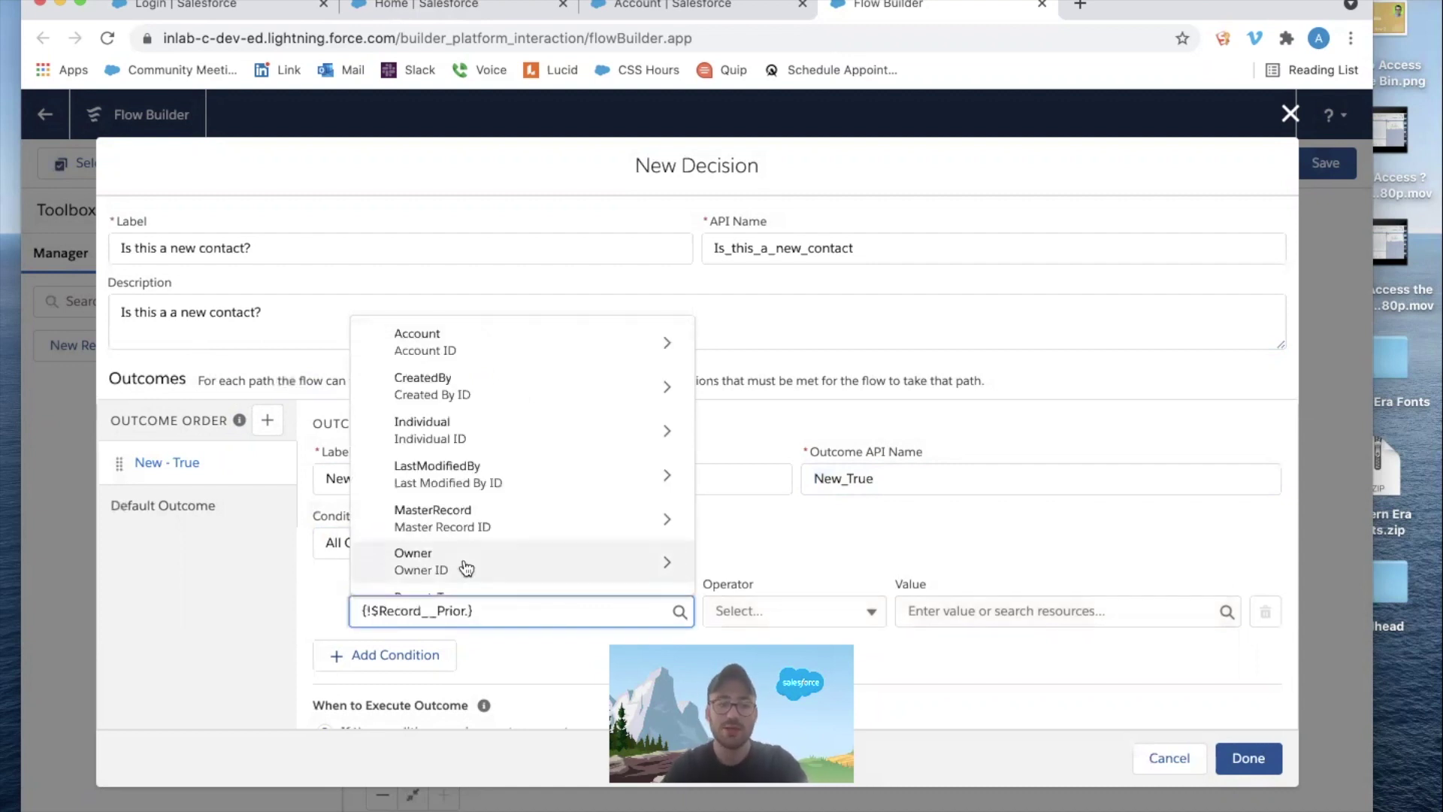
scroll(467, 466, "down", 5)
left_click(500, 484)
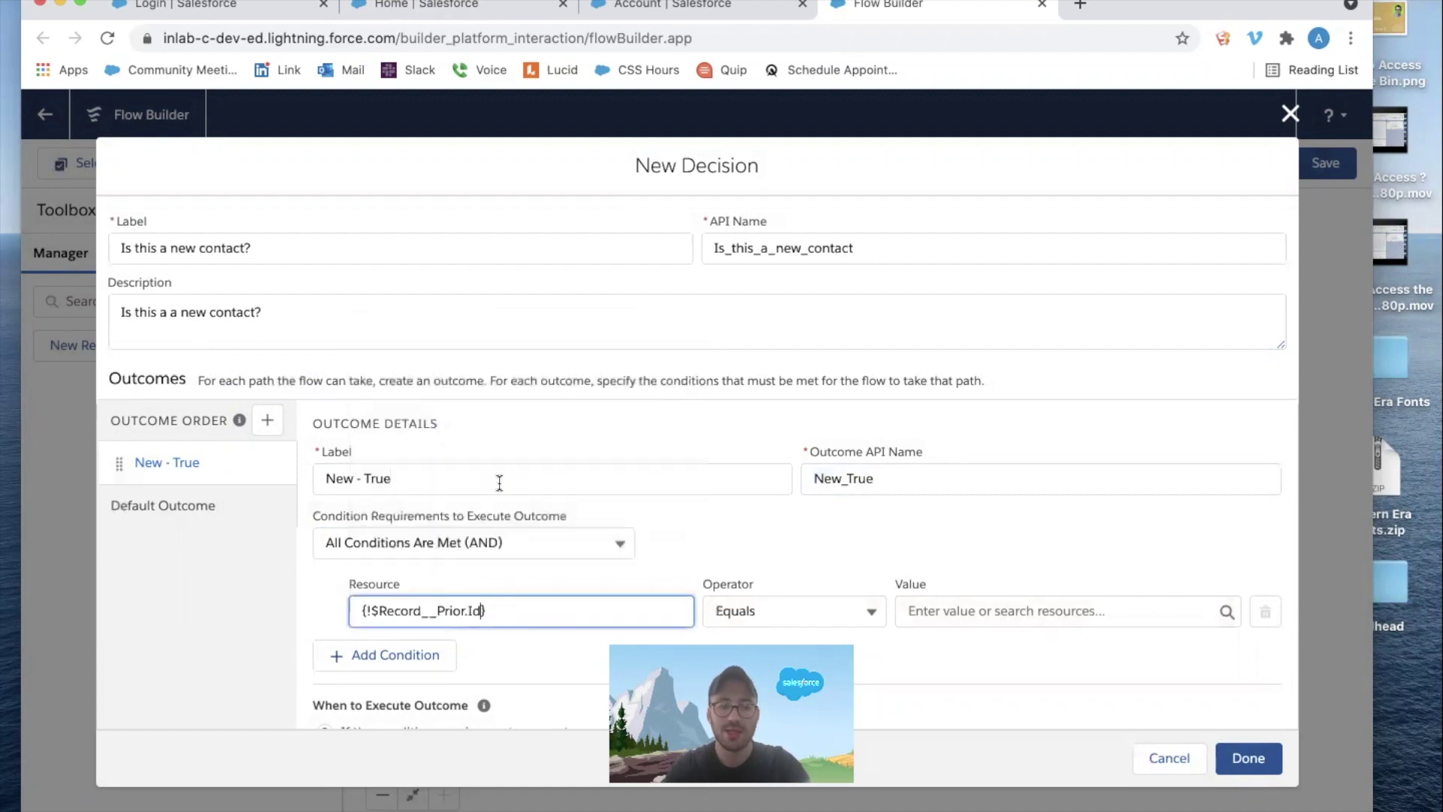
Complete the condition with the operator Is Null and value $GlobalConstant.True, and finish the decision
left_click(864, 609)
key("Escape")
left_click(797, 608)
left_click(744, 541)
left_click(944, 610)
type("true")
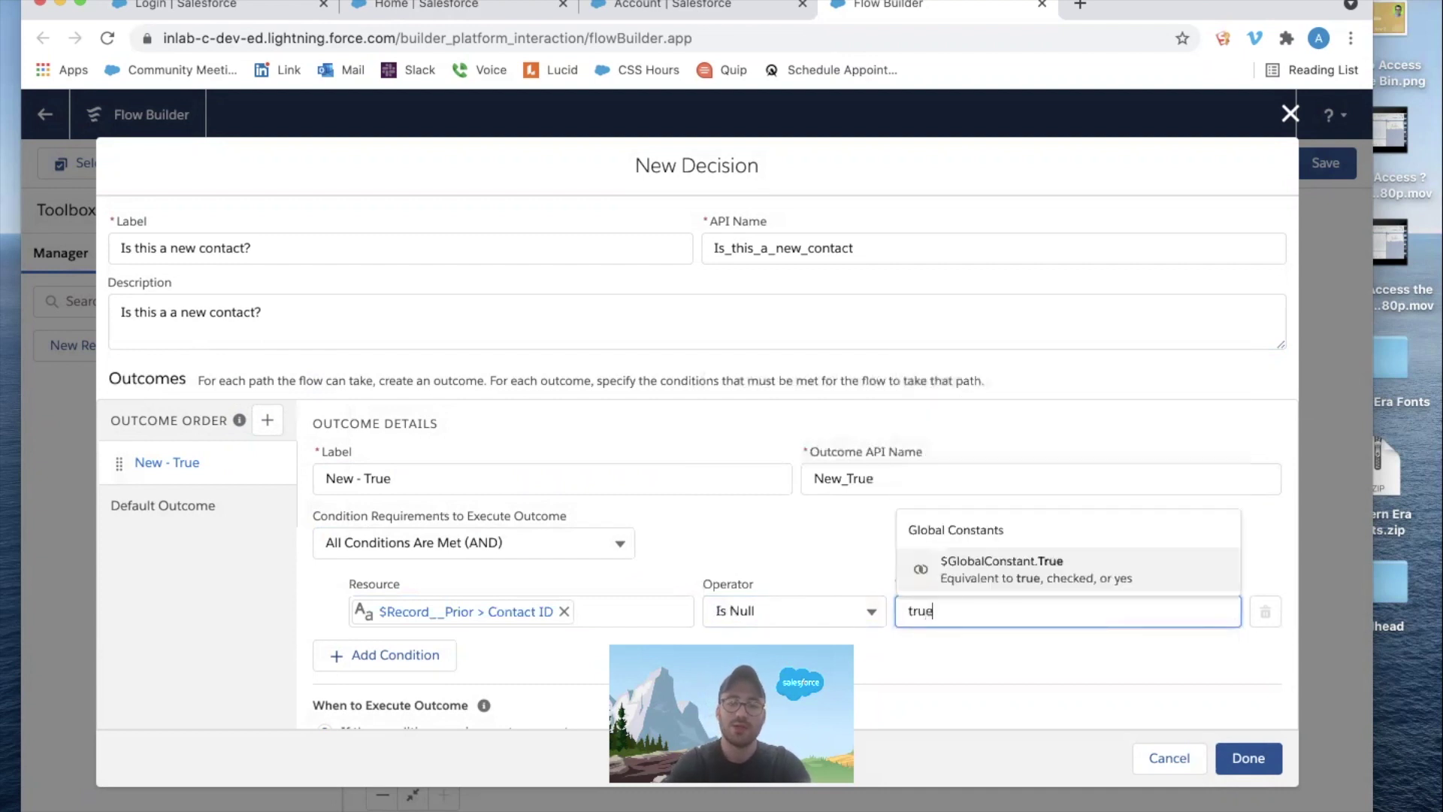
left_click(1000, 572)
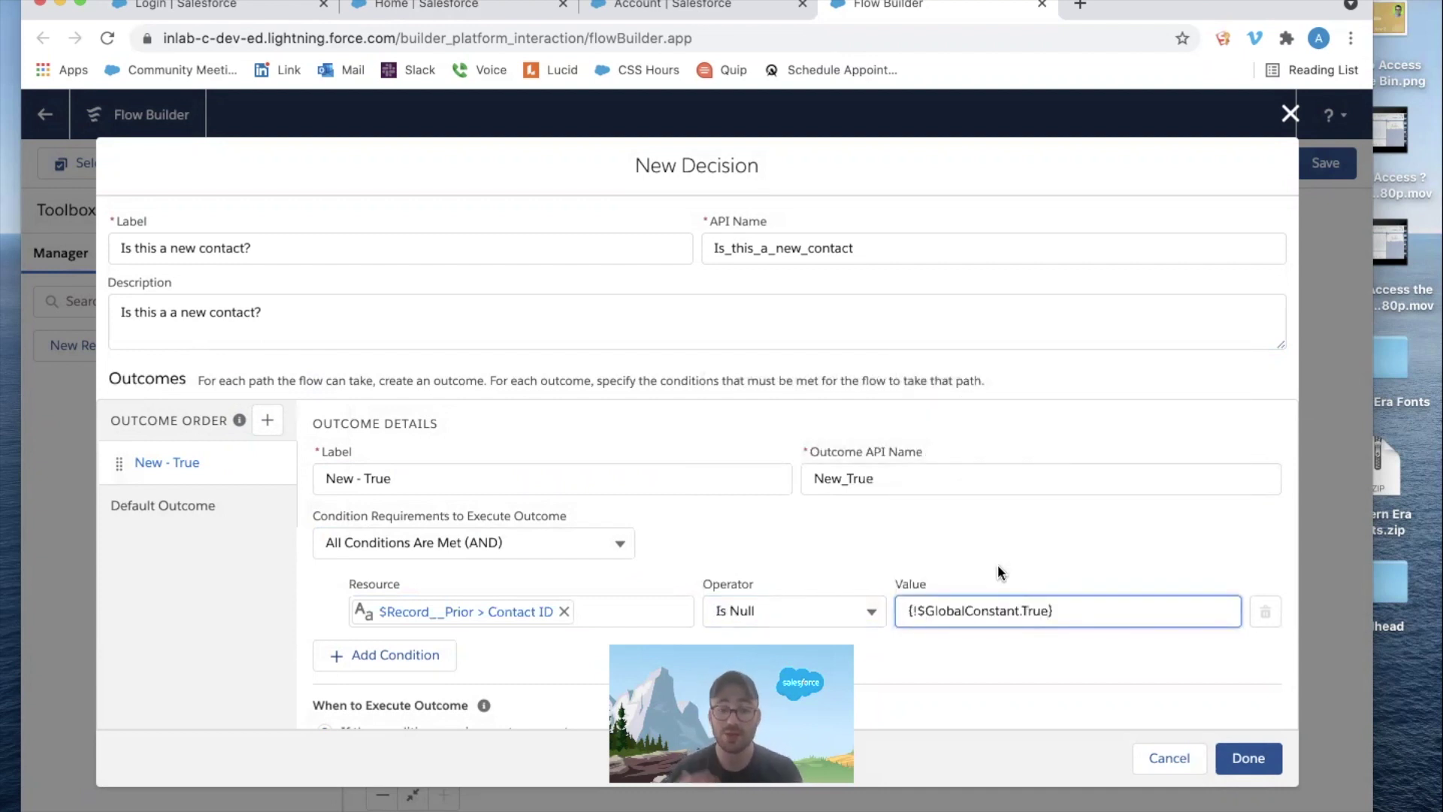
scroll(940, 541, "down", 1)
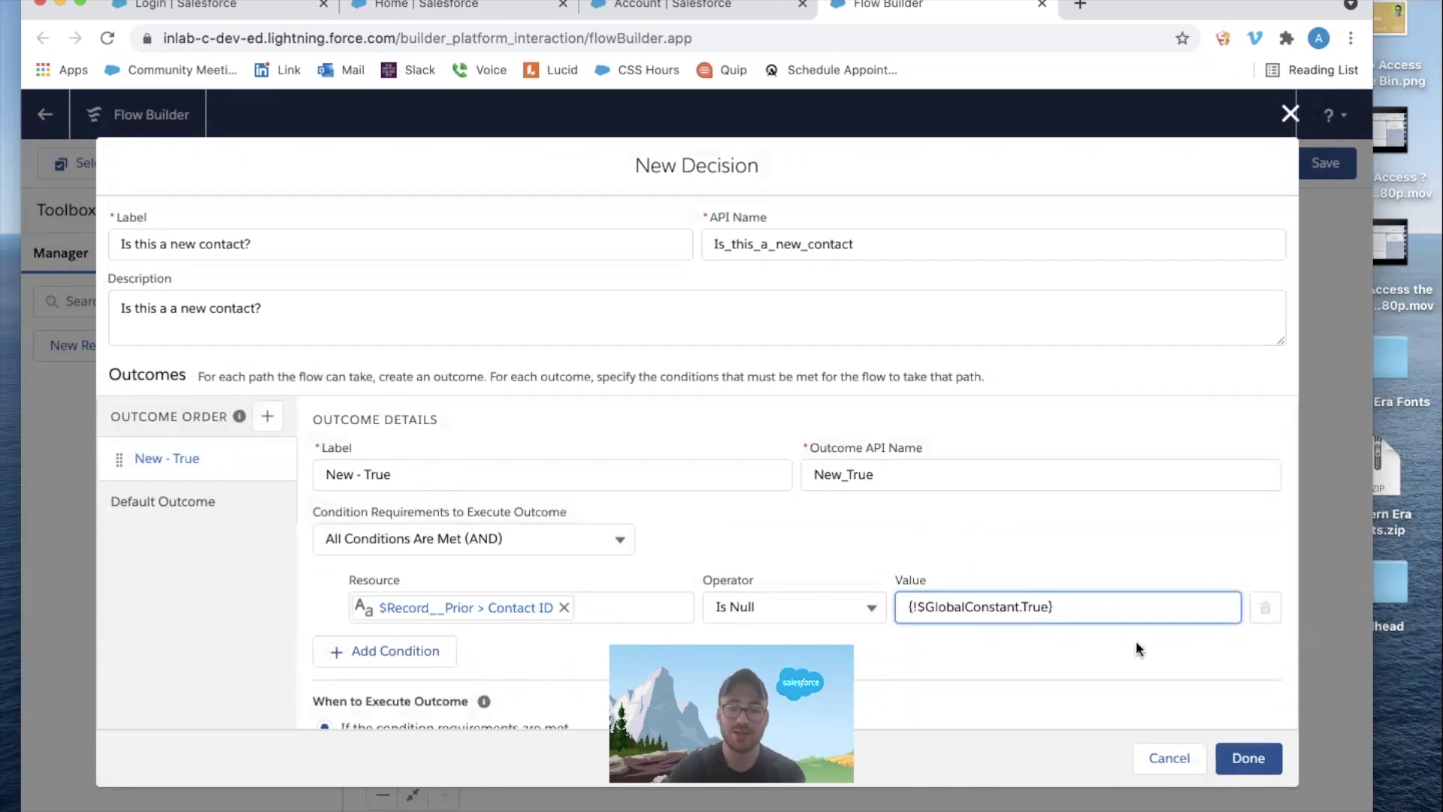
left_click(1248, 758)
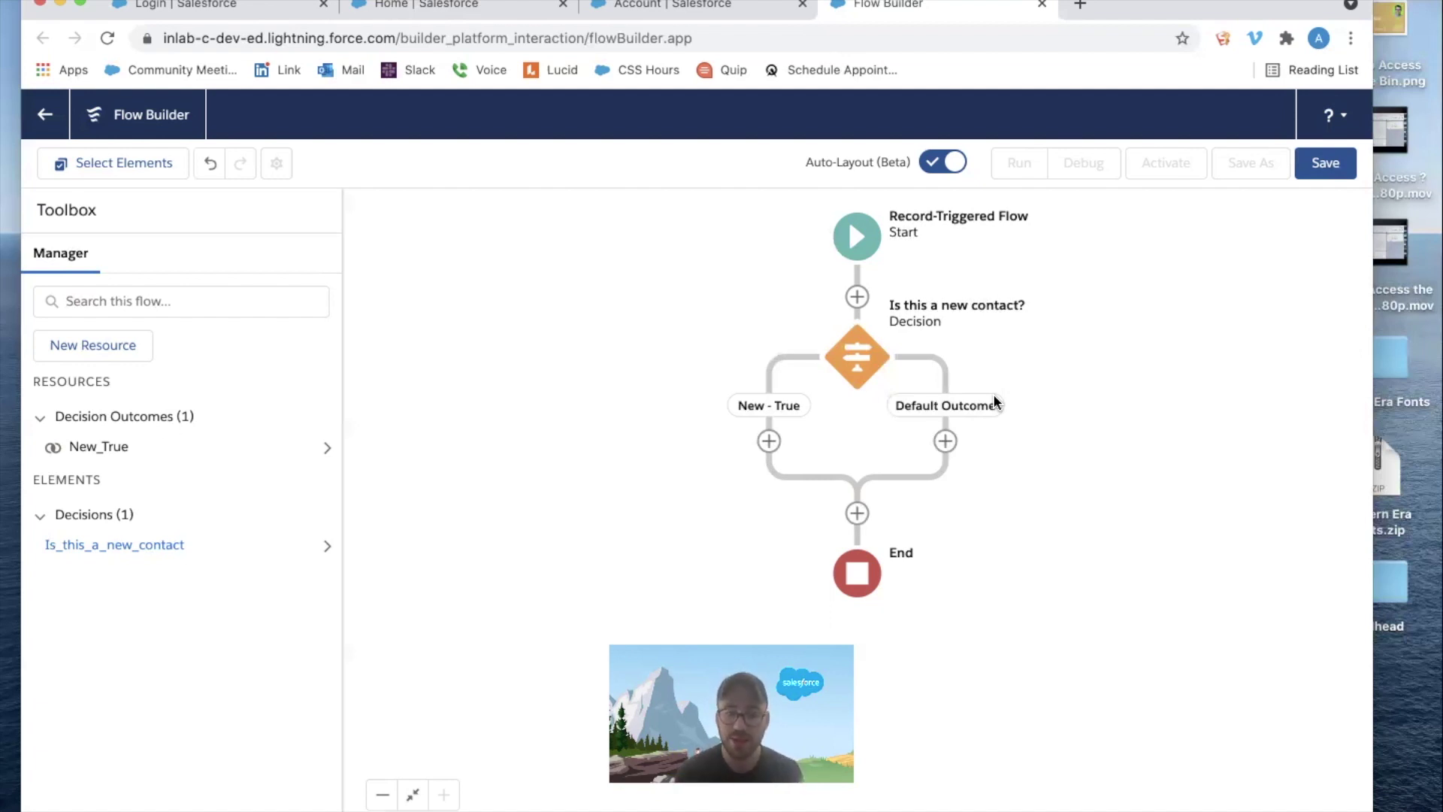
Add a Get Records element on the New - True path and label it "Get Contacts", keeping the generated API name
left_click(768, 442)
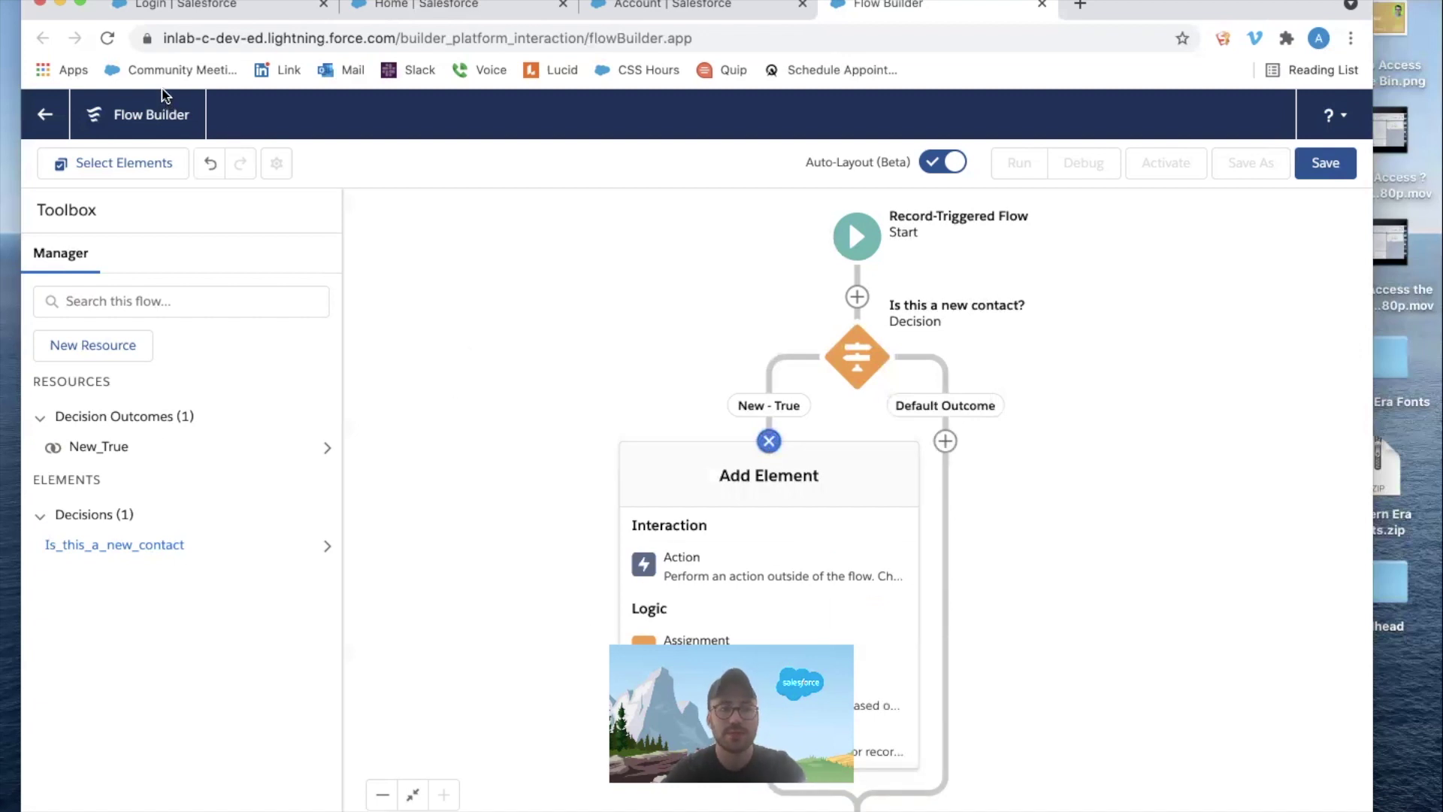
scroll(749, 661, "down", 3)
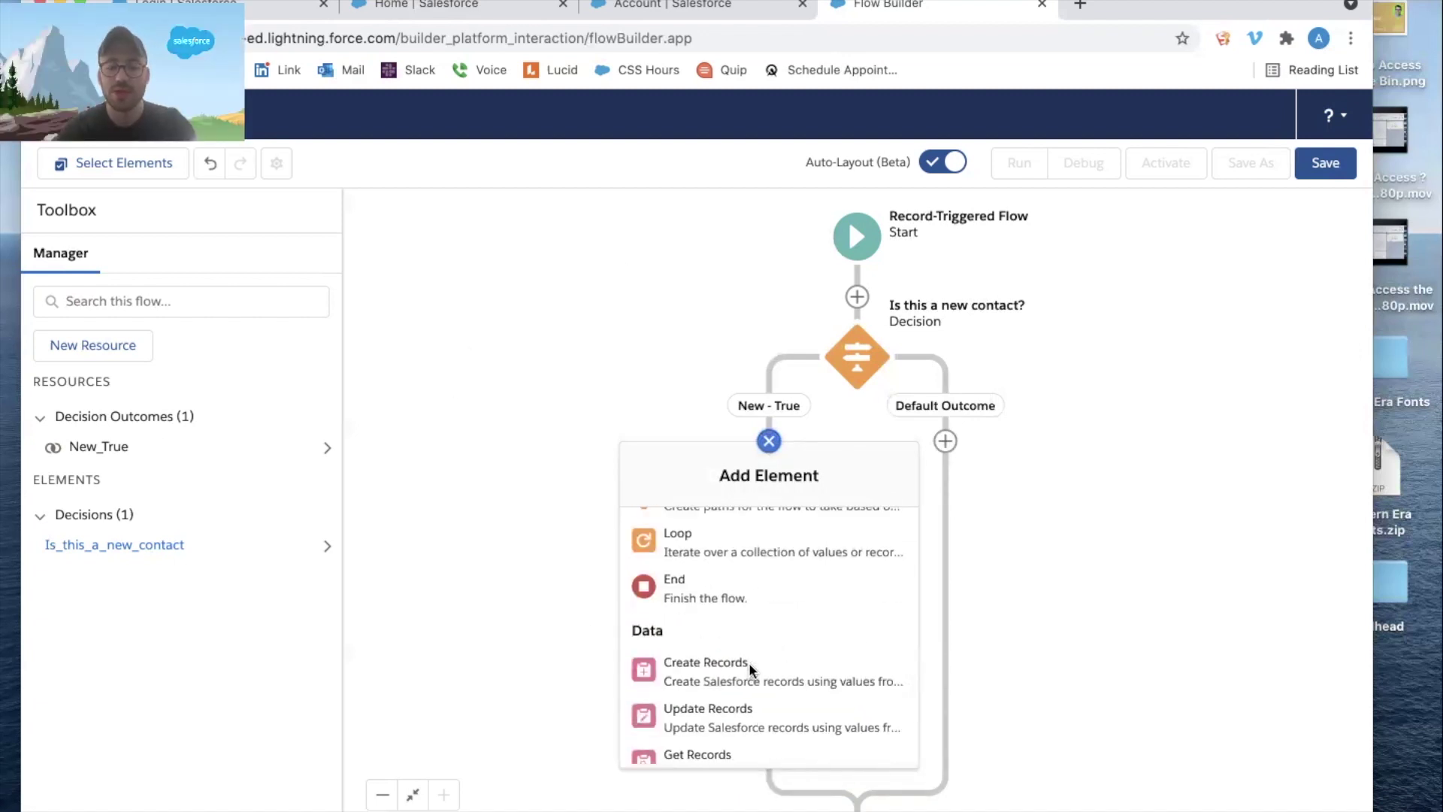
scroll(748, 661, "down", 2)
left_click(711, 683)
type("Get Contacts")
key("Tab")
key("Tab")
key("Tab")
Describe the Get Records element as "Get Contacts associated with the account" and set its object to Contact
left_click(561, 479)
type("Get Contact records ")
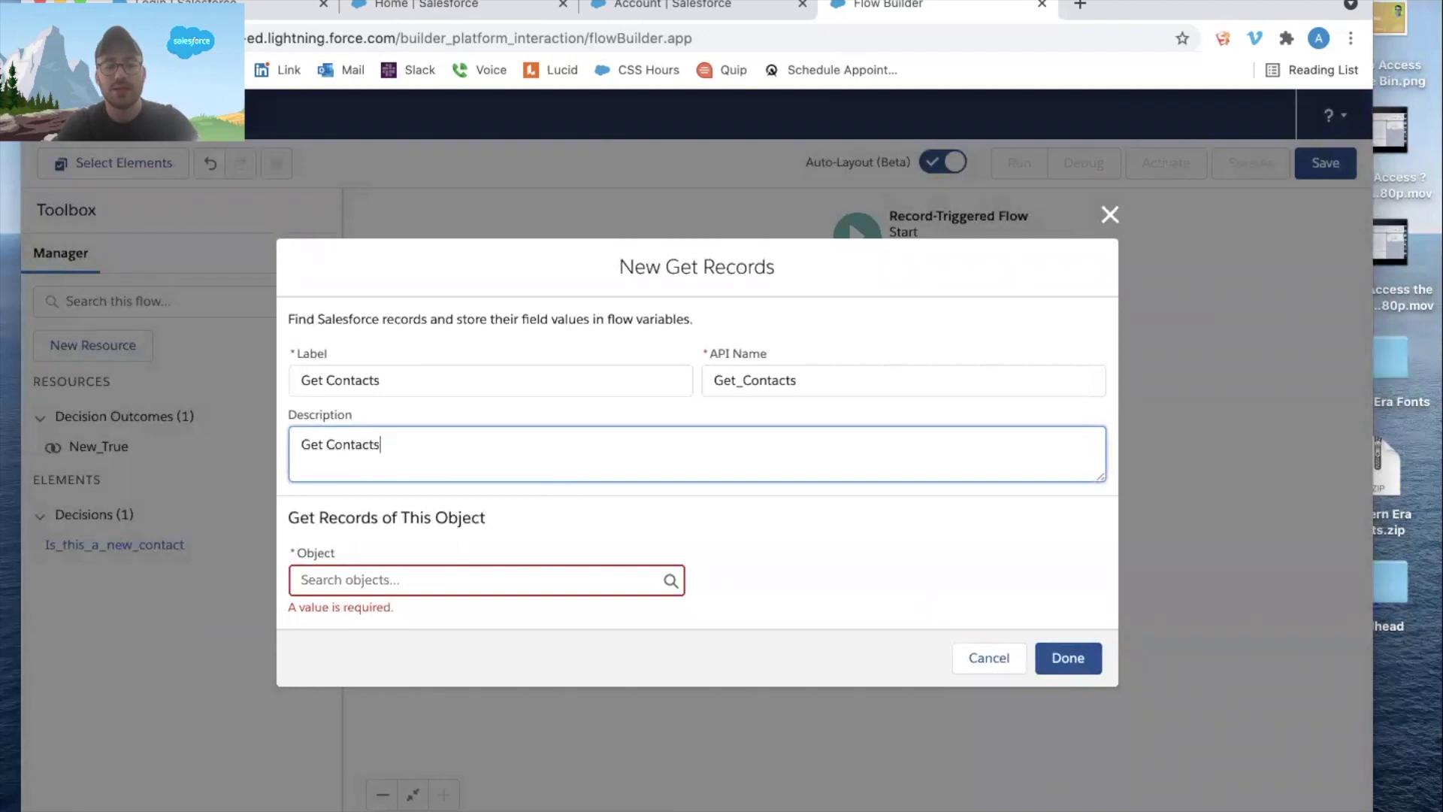
type("associated with the av")
key("BackSpace")
type("ccount")
left_click(421, 577)
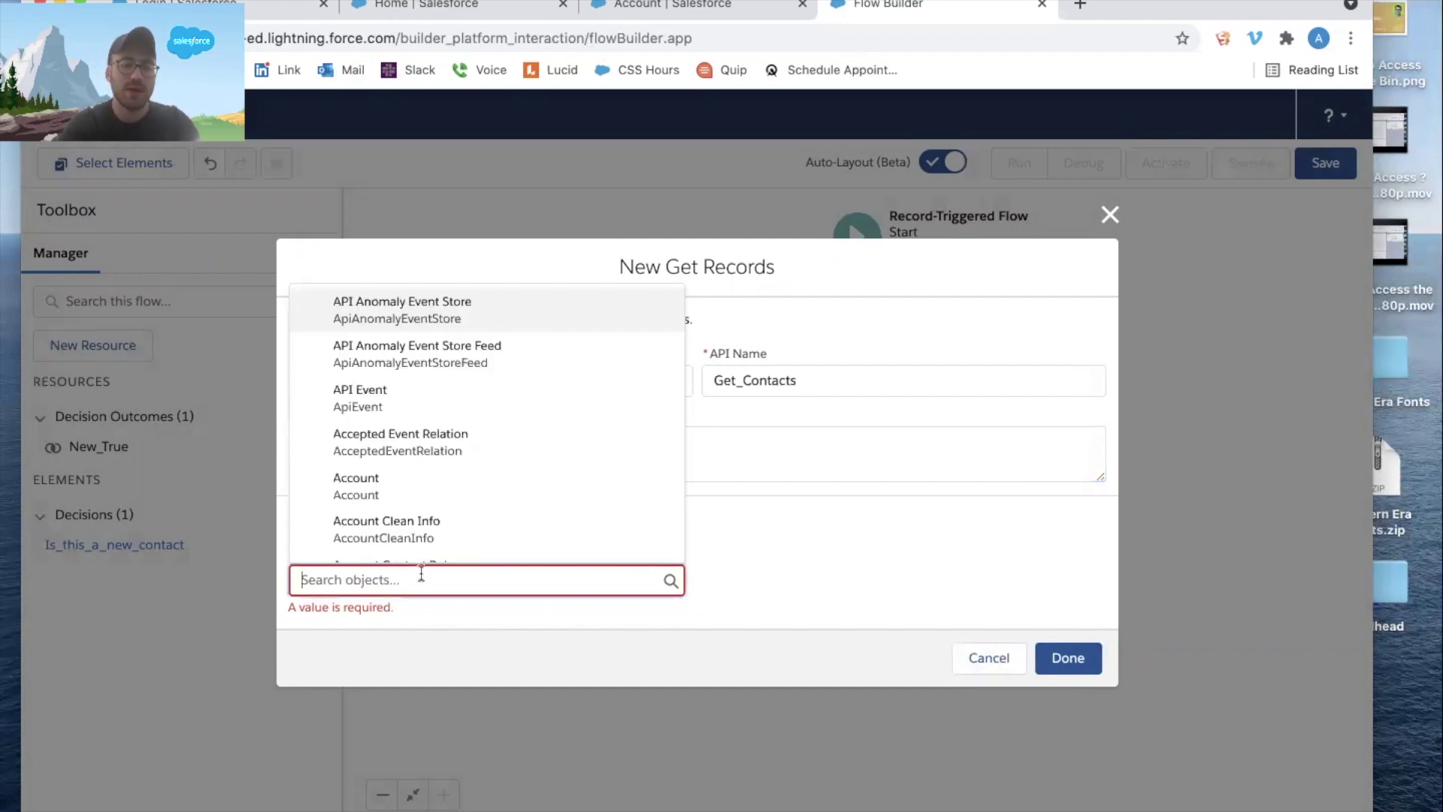
type("contact")
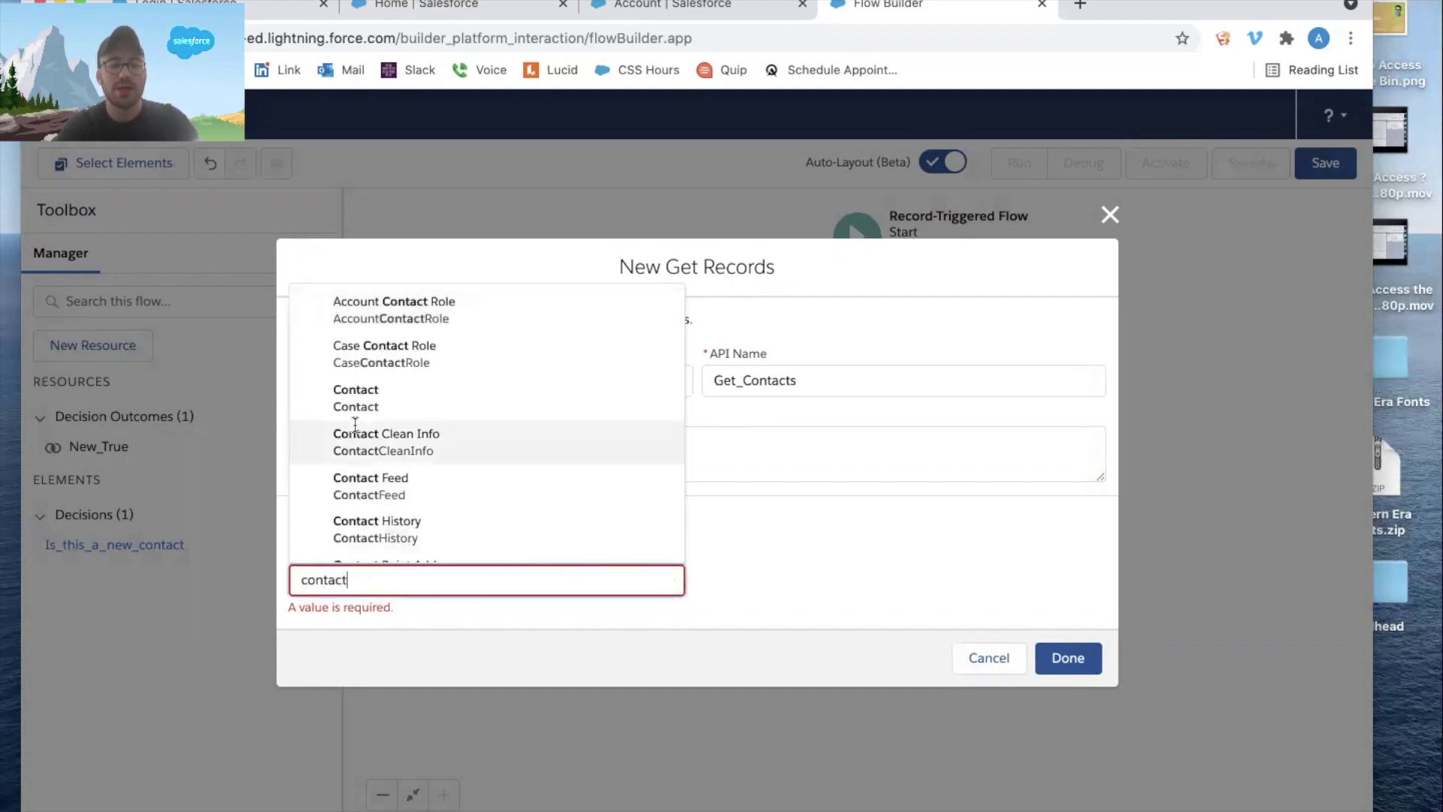
left_click(450, 388)
Filter the contact records where AccountId Equals the triggering record's Account ID ($Record > Account ID)
scroll(583, 489, "down", 5)
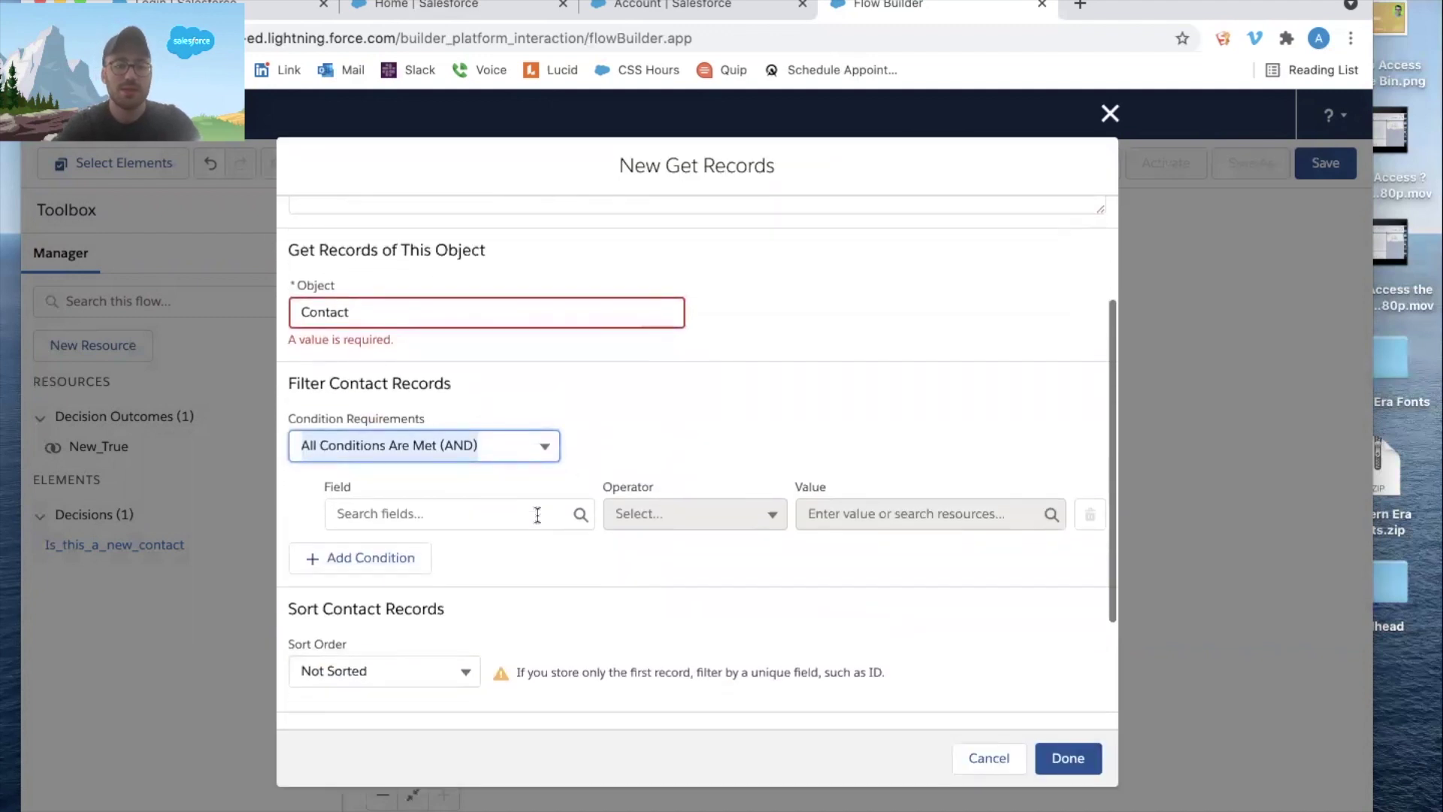
left_click(467, 367)
type("acc")
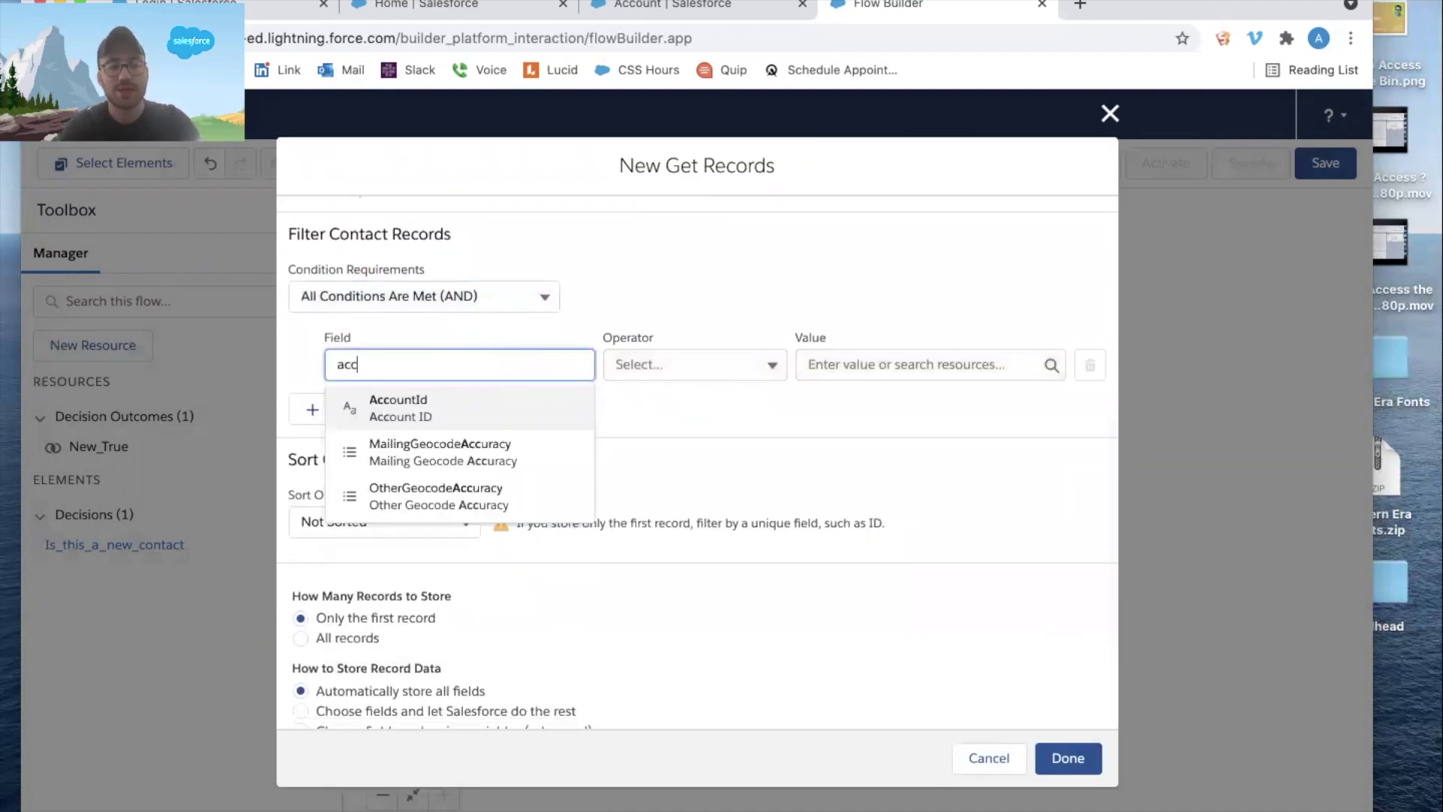
left_click(454, 397)
left_click(895, 367)
scroll(934, 496, "down", 3)
scroll(934, 508, "down", 2)
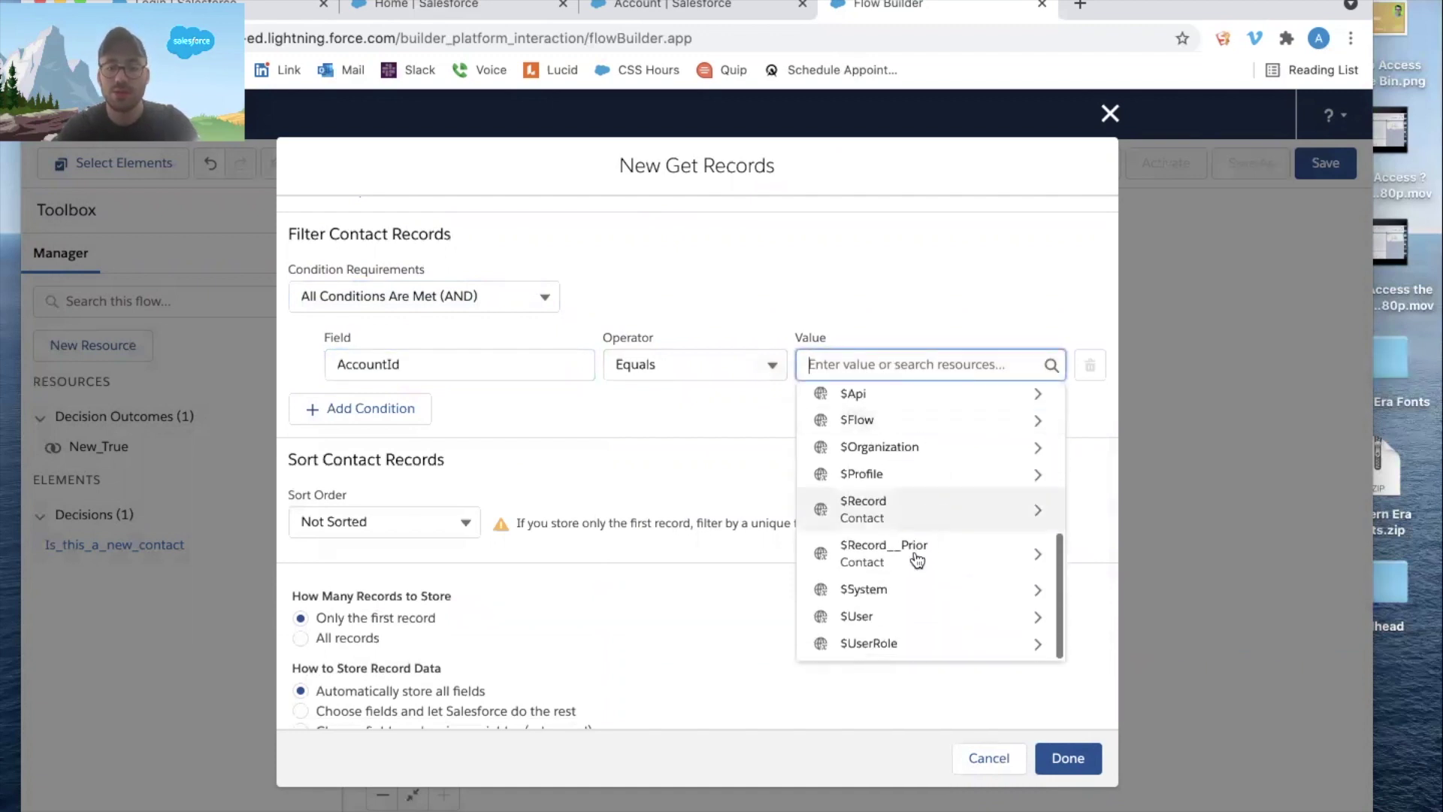
left_click(912, 510)
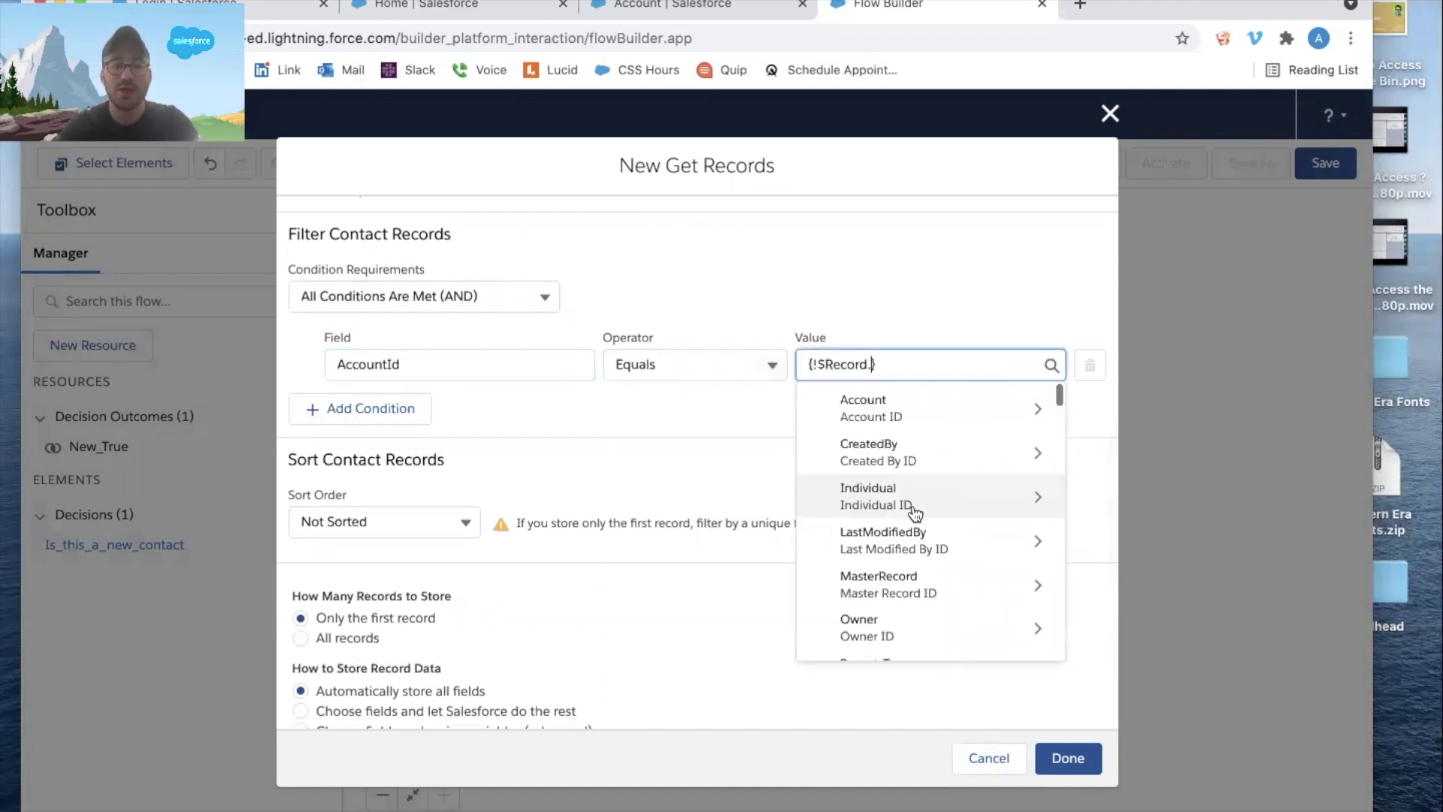
type("nt")
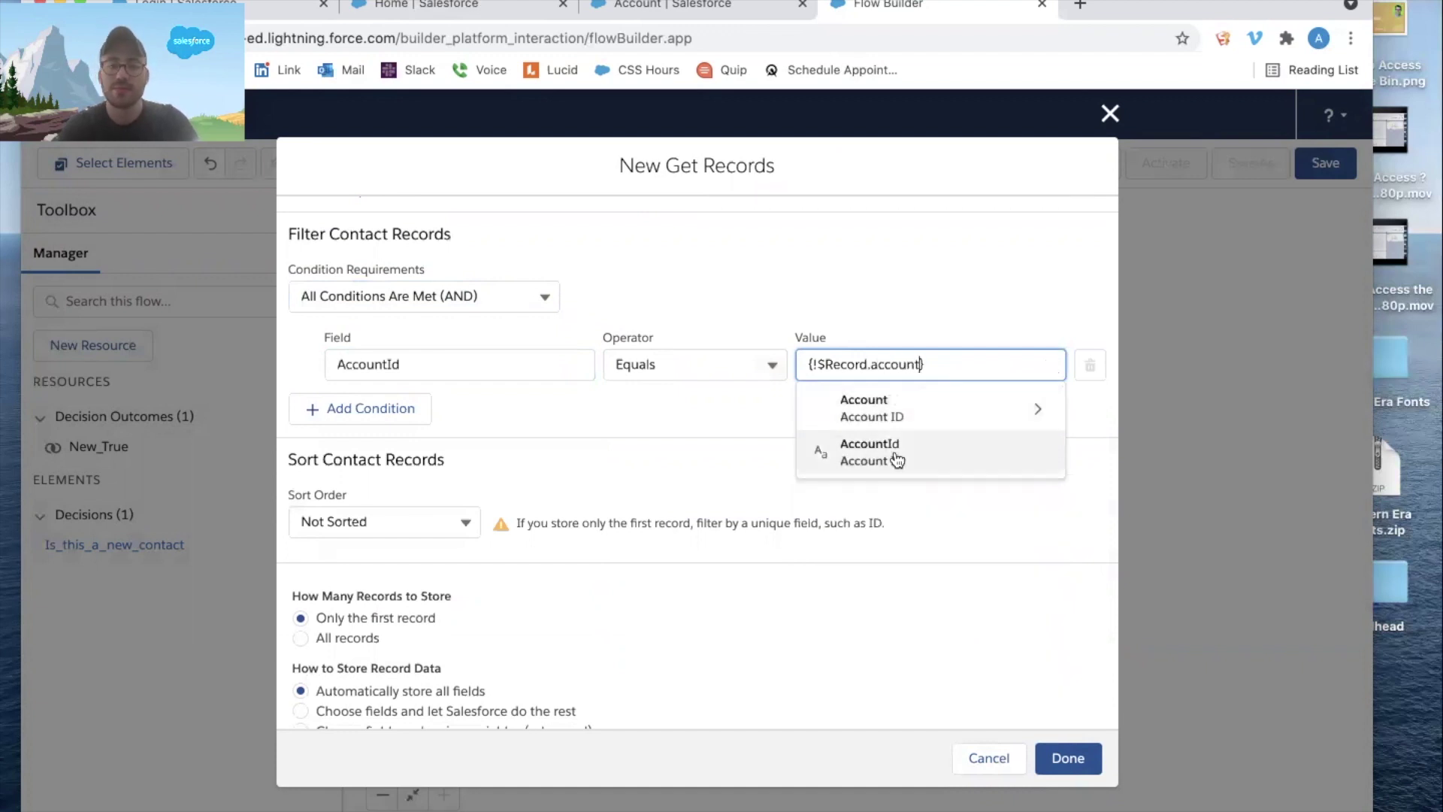
left_click(893, 451)
key("Tab")
Store all records instead of only the first one and finish the Get Contacts element
scroll(264, 639, "down", 1)
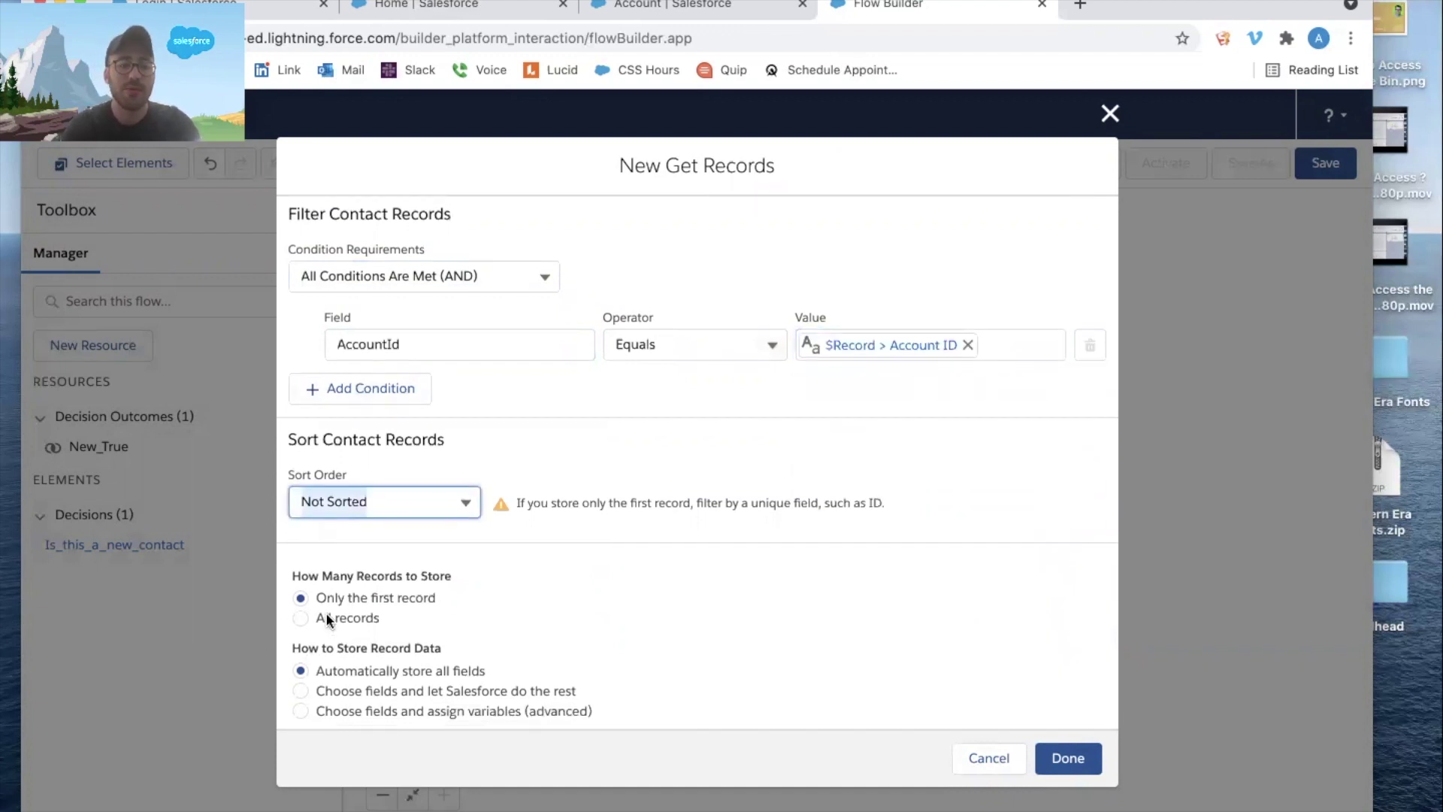
left_click(301, 618)
left_click(1061, 759)
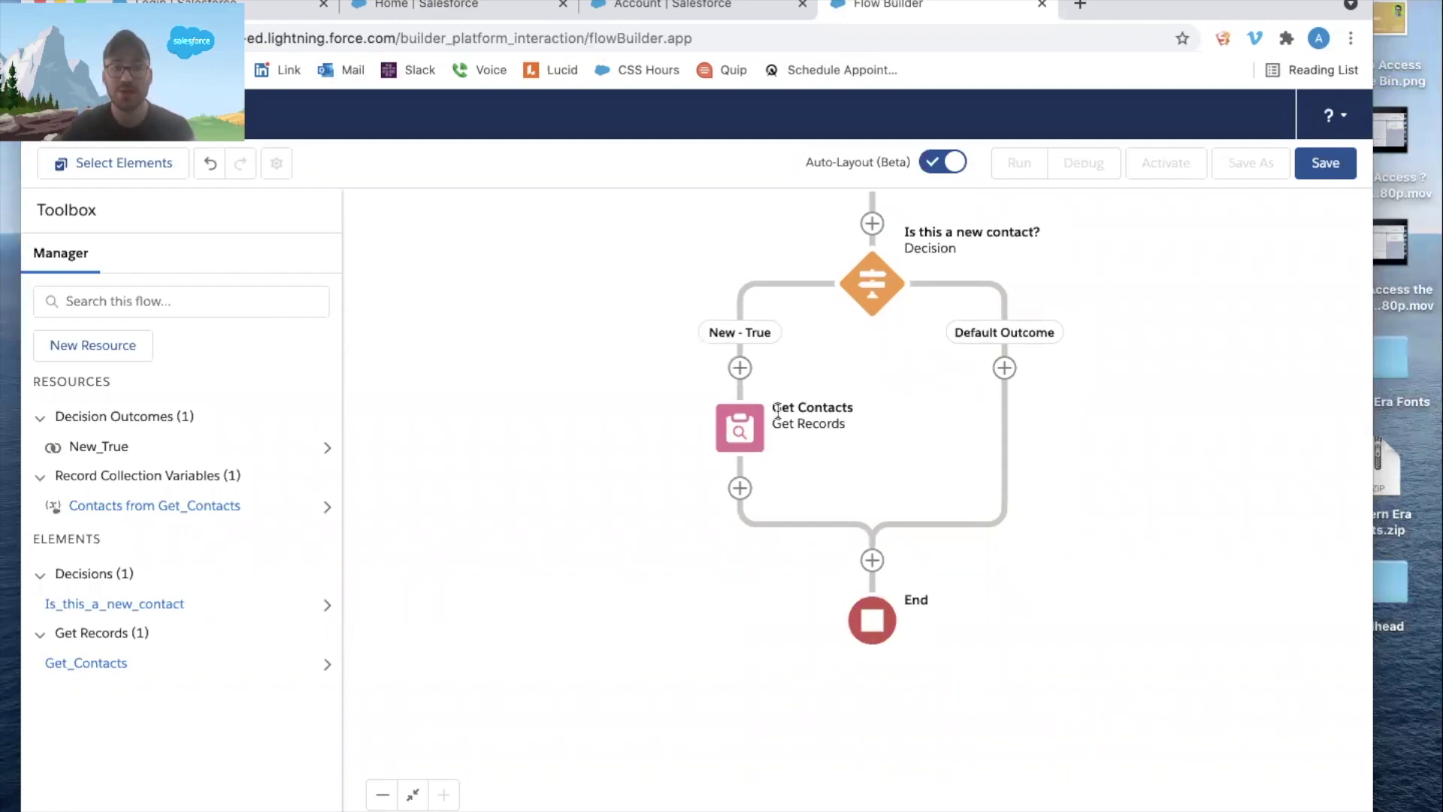
Add an Assignment element after Get Contacts and label it "Assign Contact Count", keeping the generated API name
right_click(743, 488)
left_click(743, 488)
left_click(740, 487)
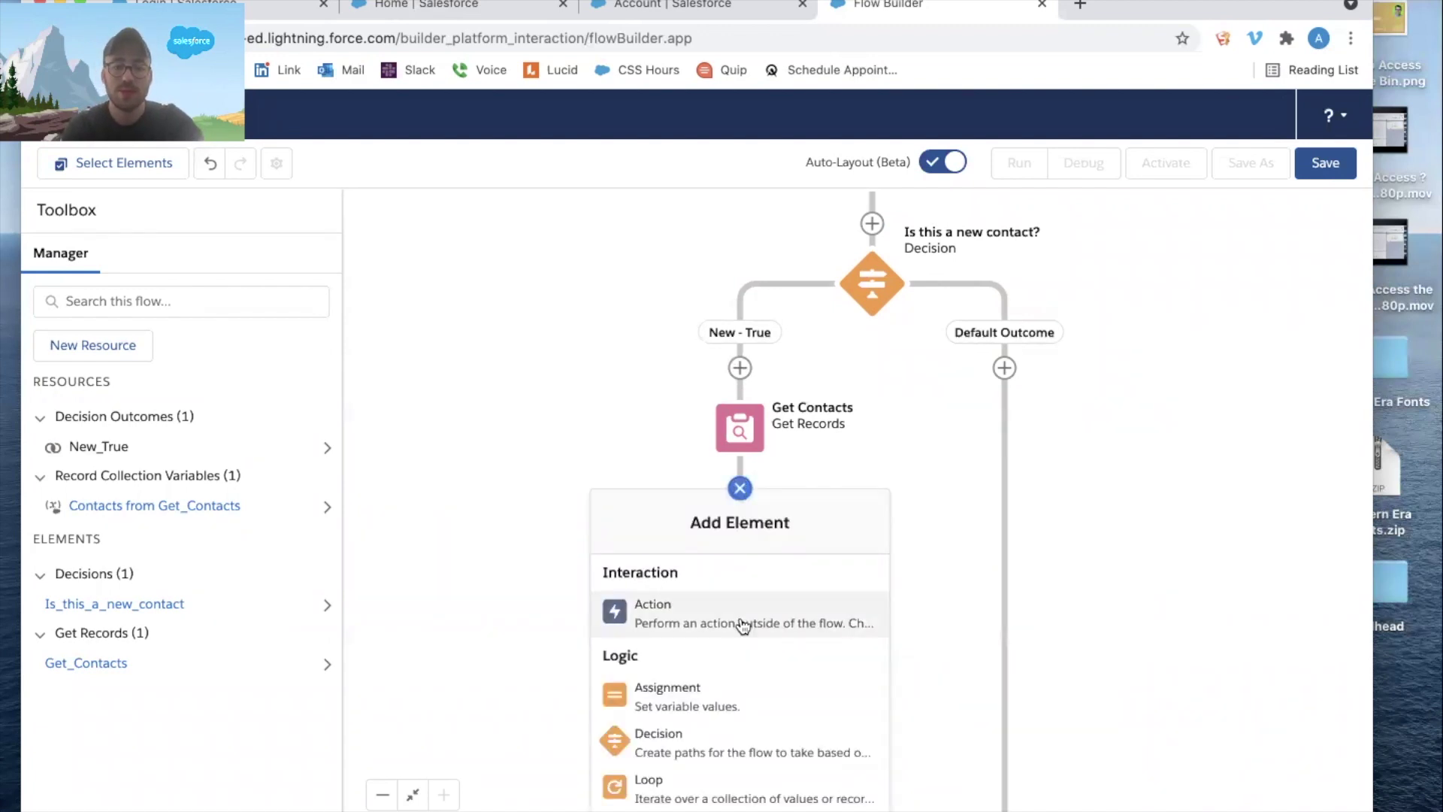
scroll(743, 625, "down", 4)
scroll(738, 632, "up", 2)
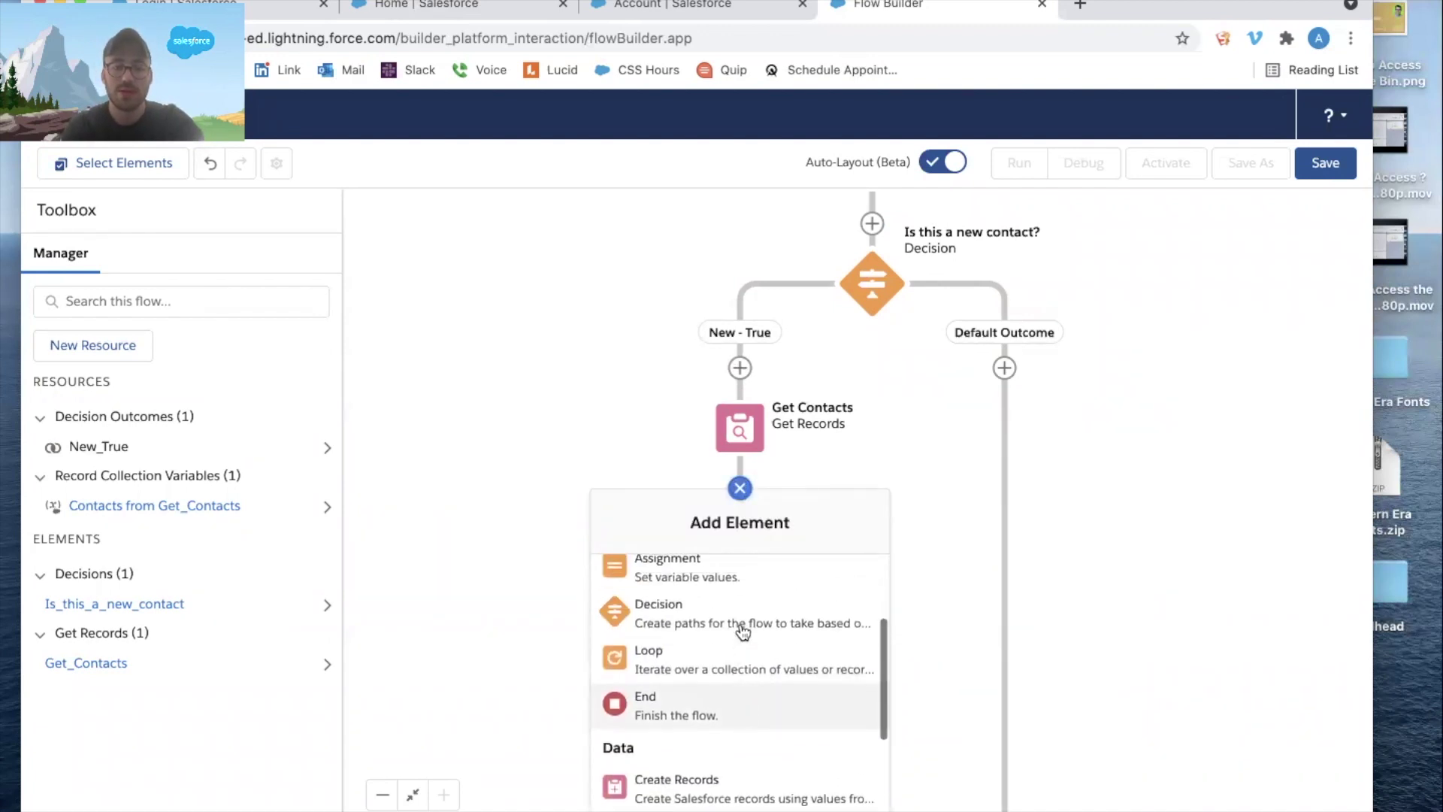
left_click(696, 573)
type("As")
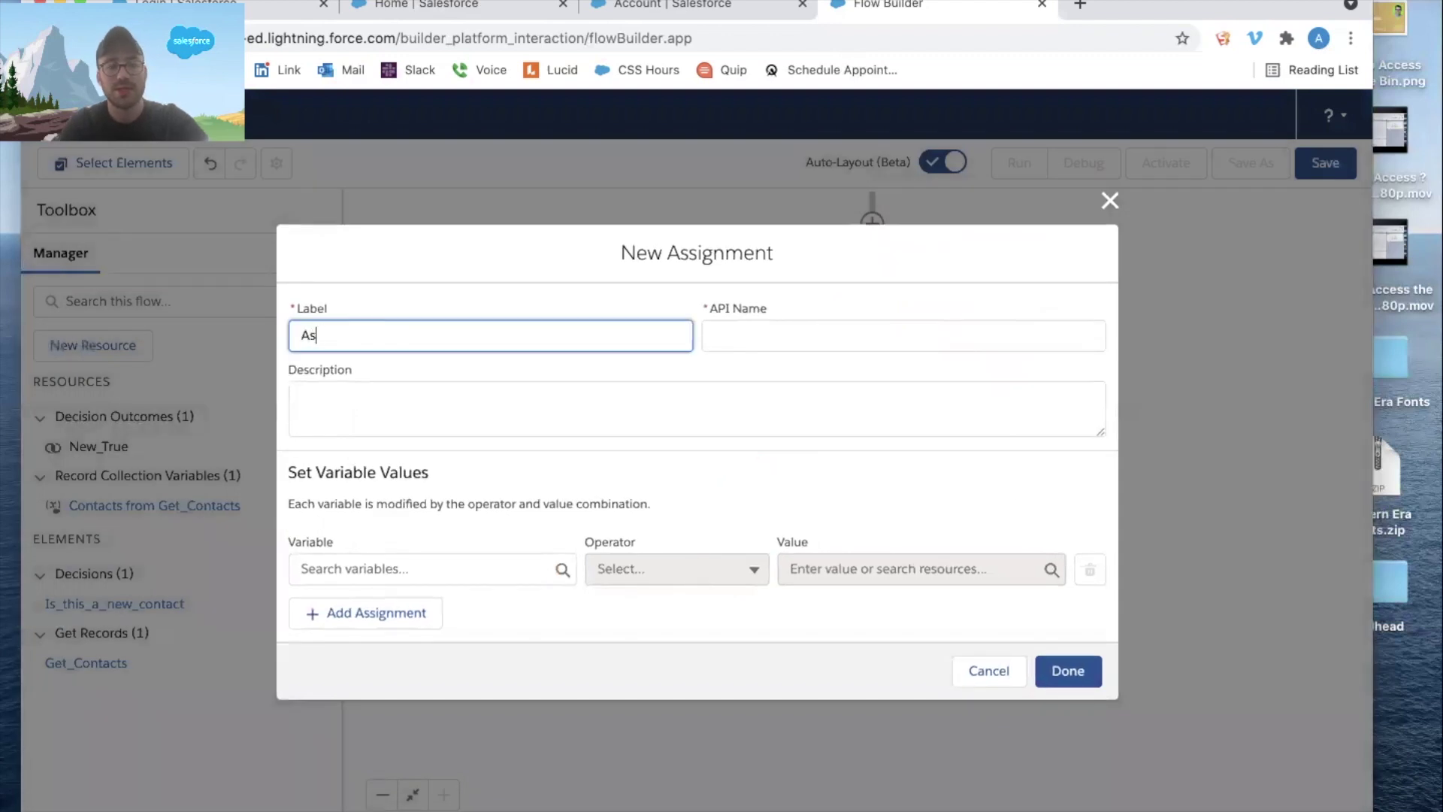
type("sign Contact Count")
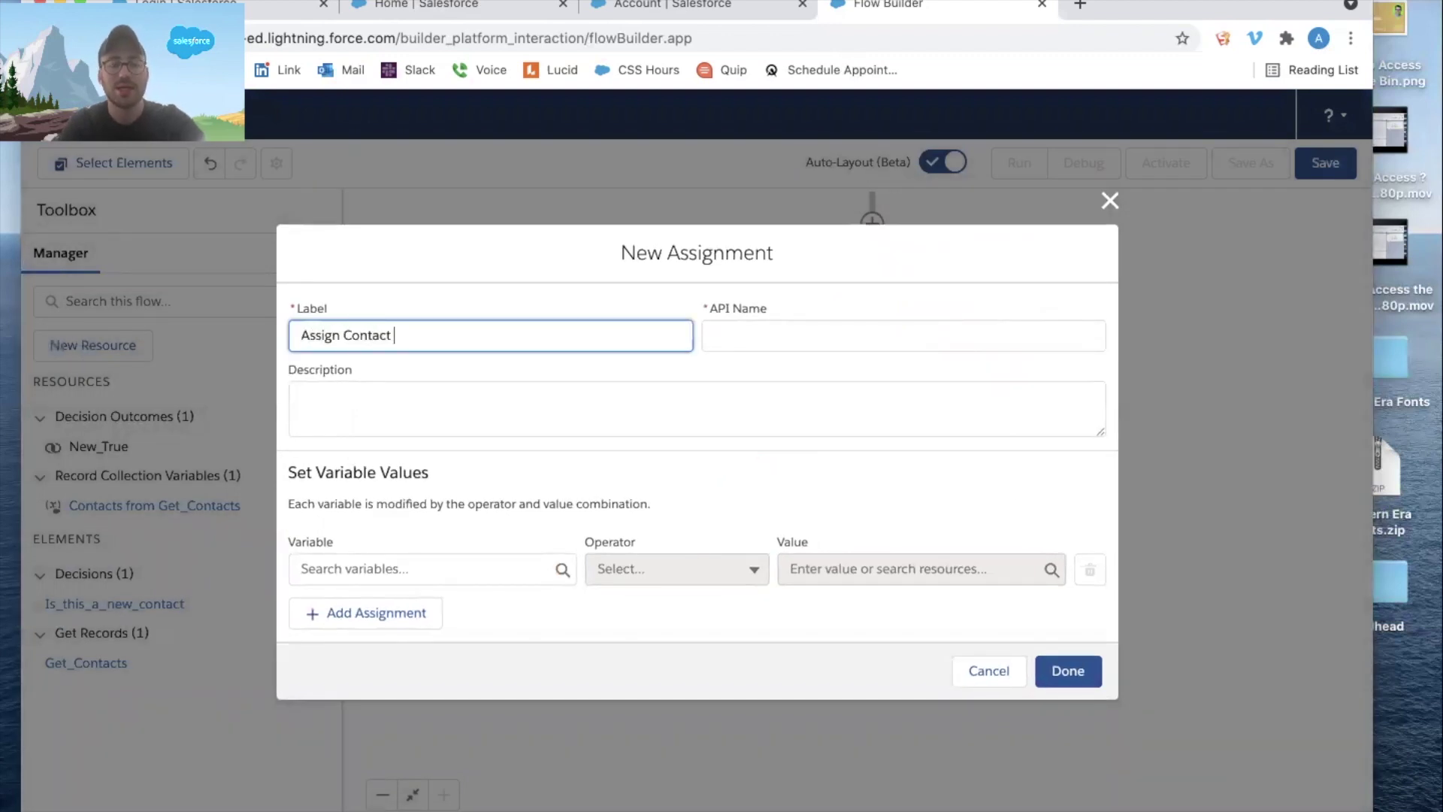
key("Tab")
key("Tab")
key("Tab")
Copy the assignment's label "Assign Contact Count" into its description
triple_click(568, 336)
key("ctrl+c")
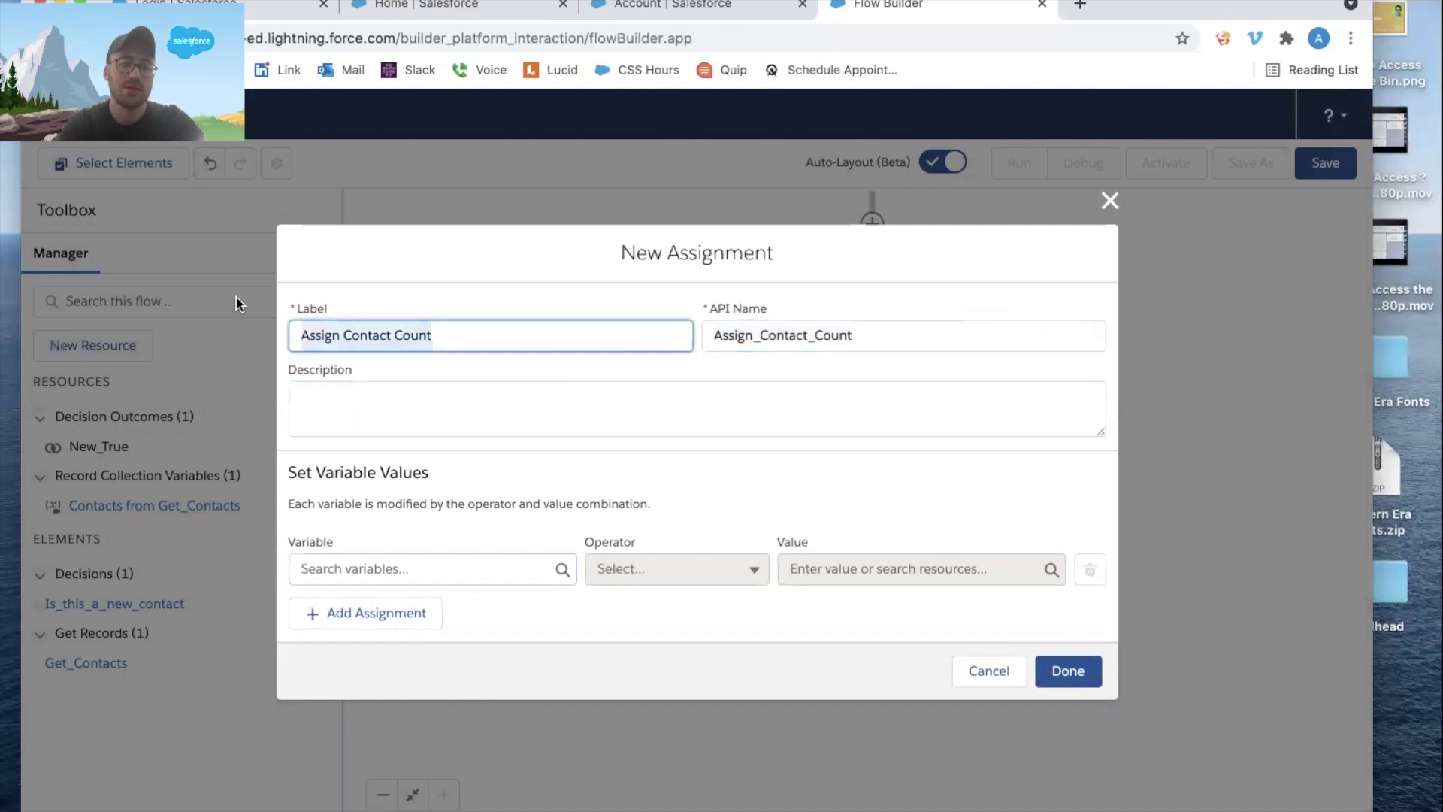
left_click(377, 402)
key("ctrl+v")
Create a new Variable resource for the assignment with API name CountofContacts and description "Count of Contacts"
left_click(407, 567)
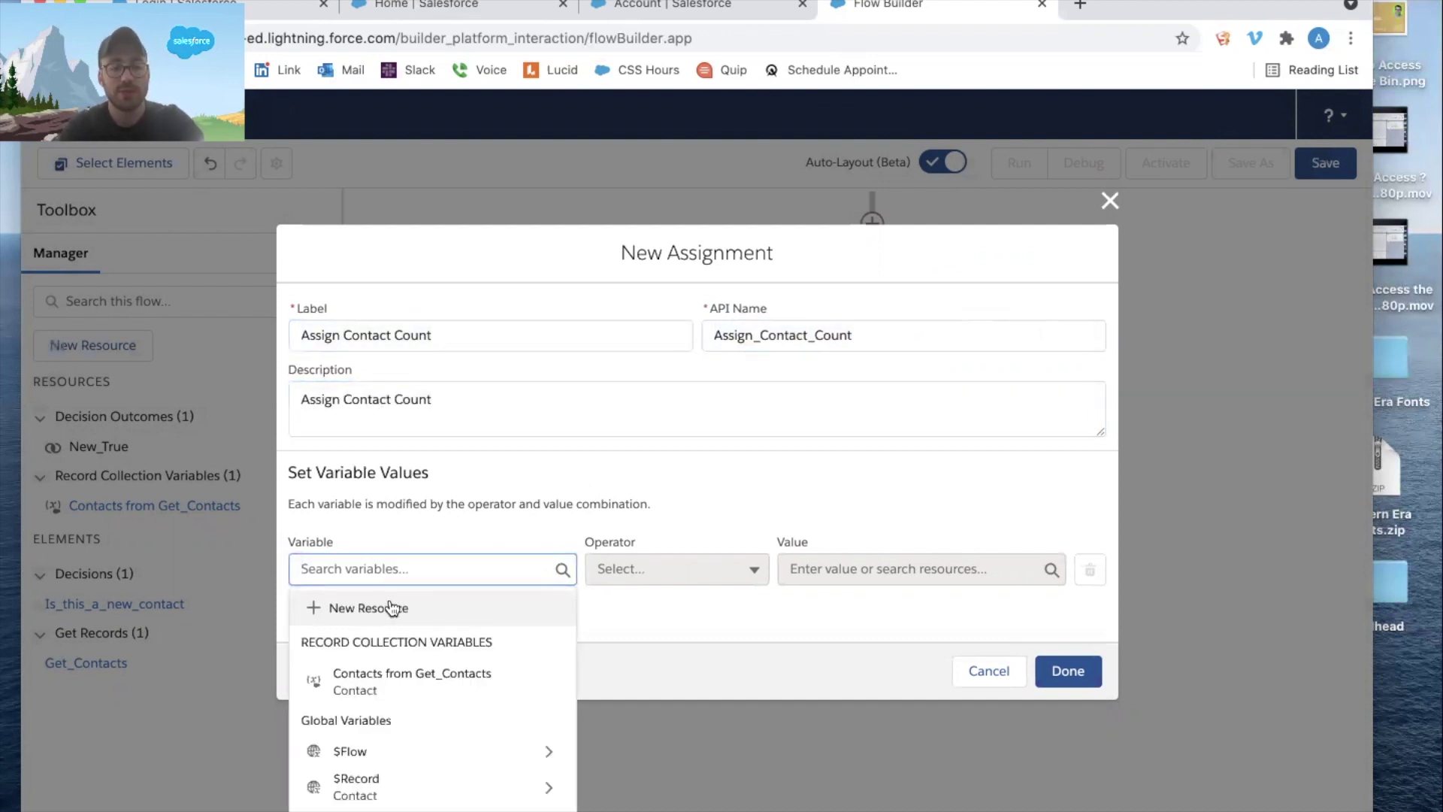
left_click(390, 601)
left_click(727, 394)
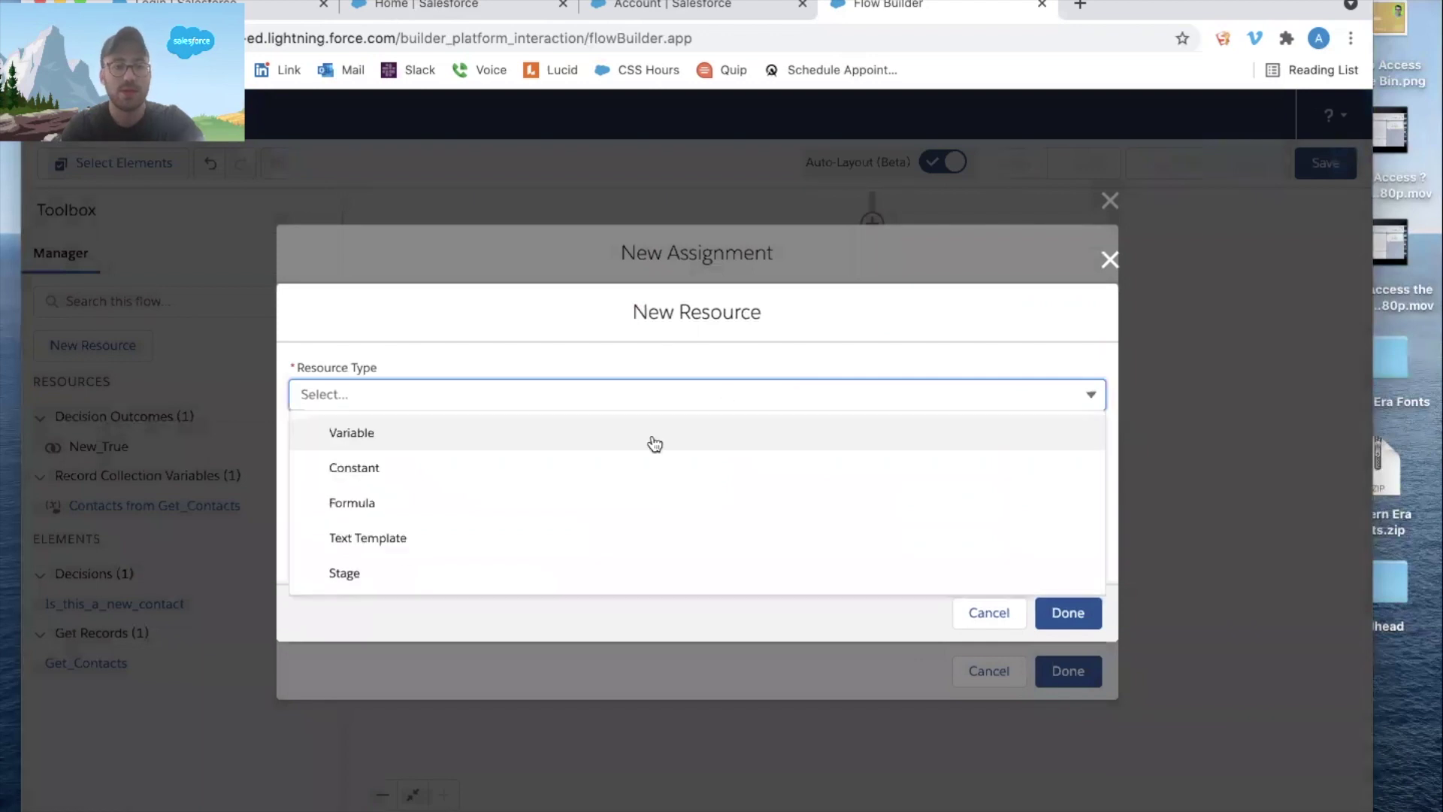
left_click(380, 435)
left_click(395, 433)
type("Count of Co")
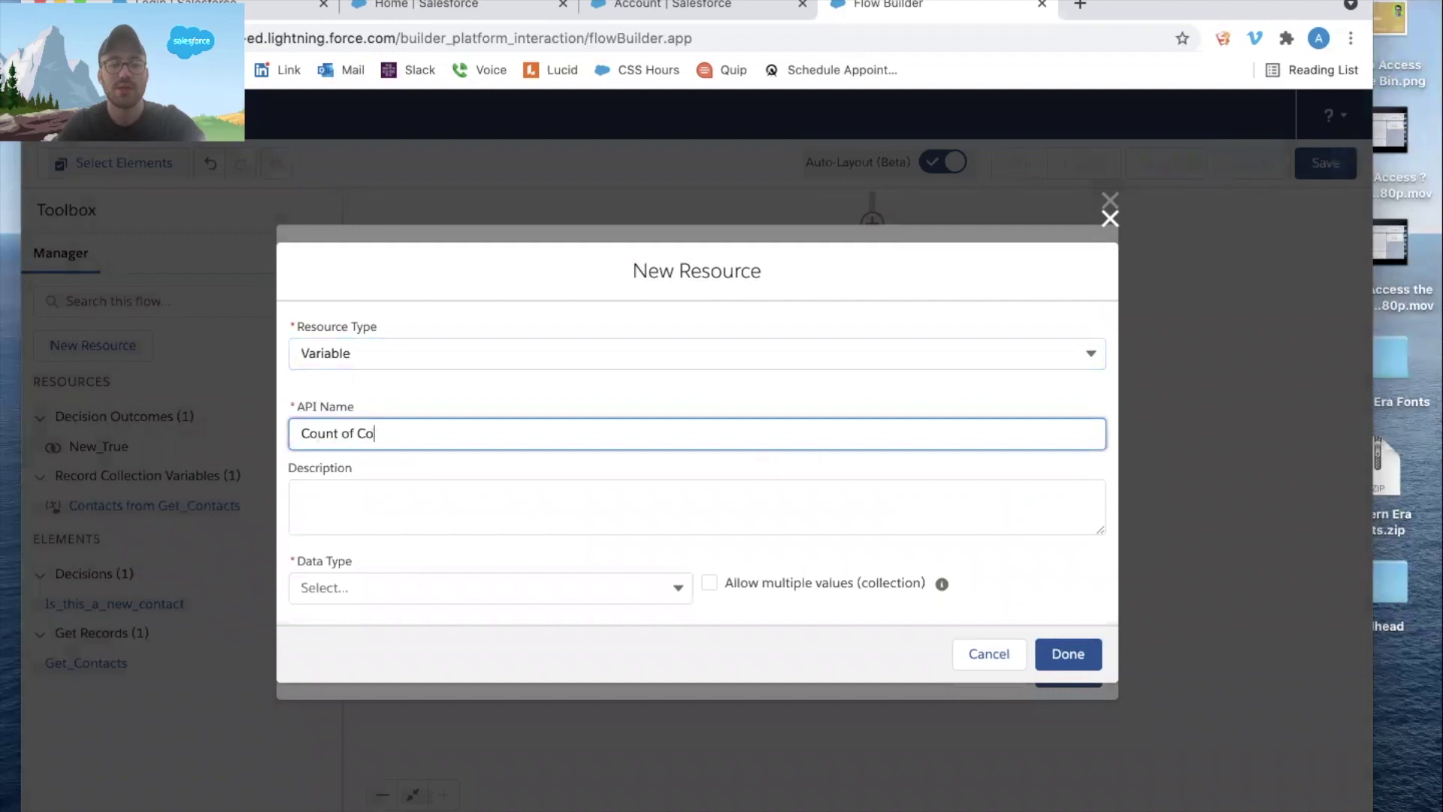
type("ntacts")
left_click_drag(432, 434, 300, 435)
key("ctrl+c")
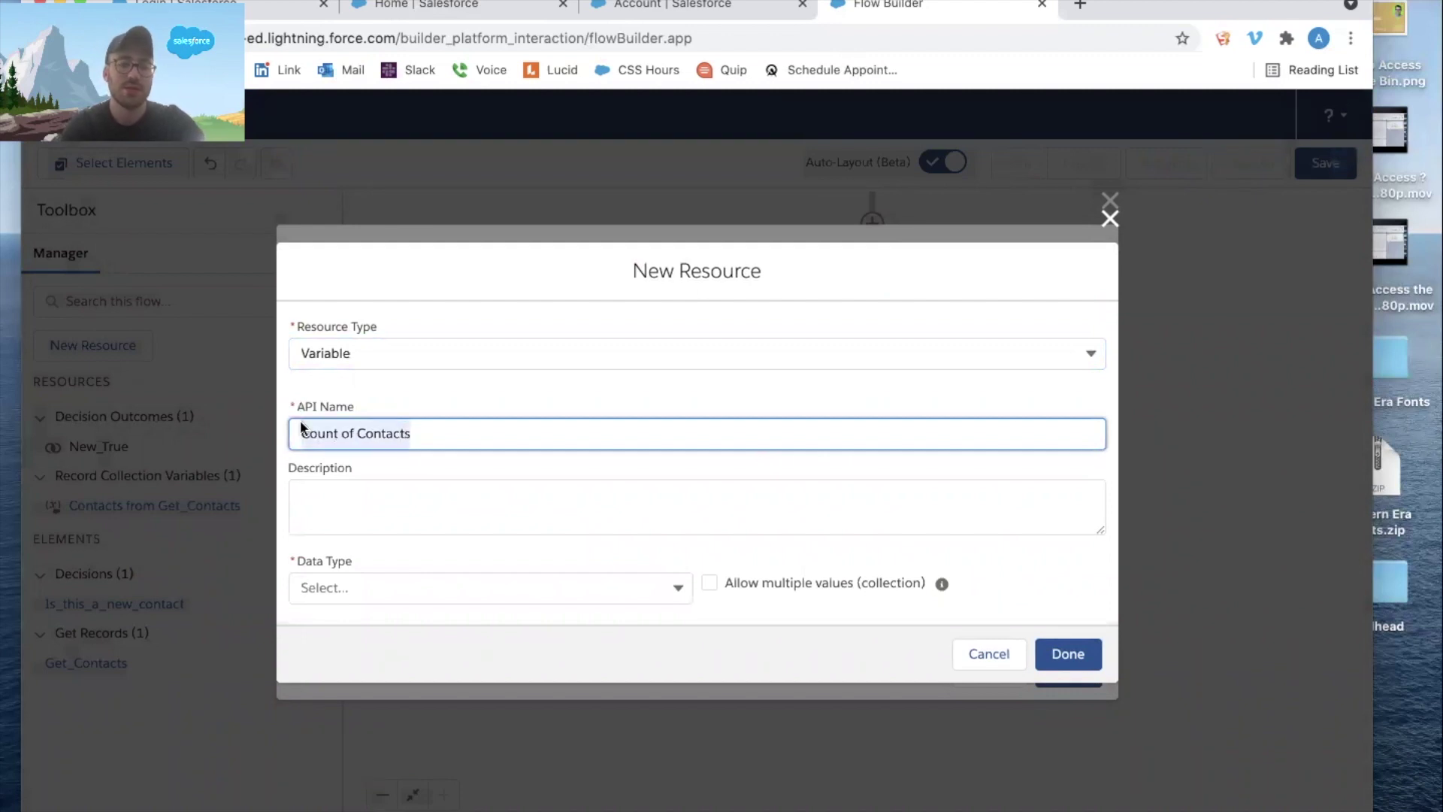
left_click(336, 496)
key("ctrl+v")
Set the variable's data type to Number with 0 decimal places and finish the resource
left_click(355, 589)
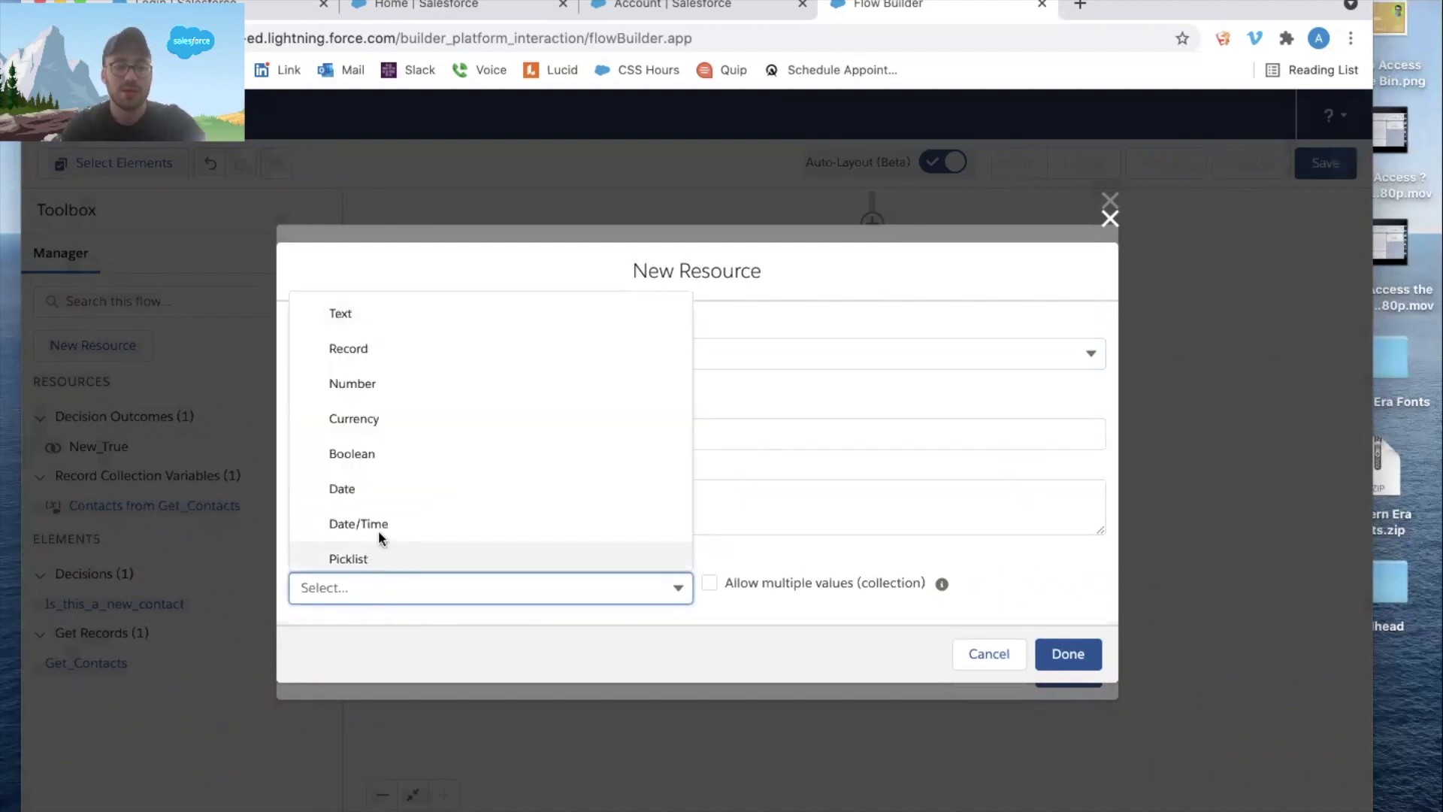
left_click(362, 389)
left_click(430, 563)
key("BackSpace")
type("0")
key("Tab")
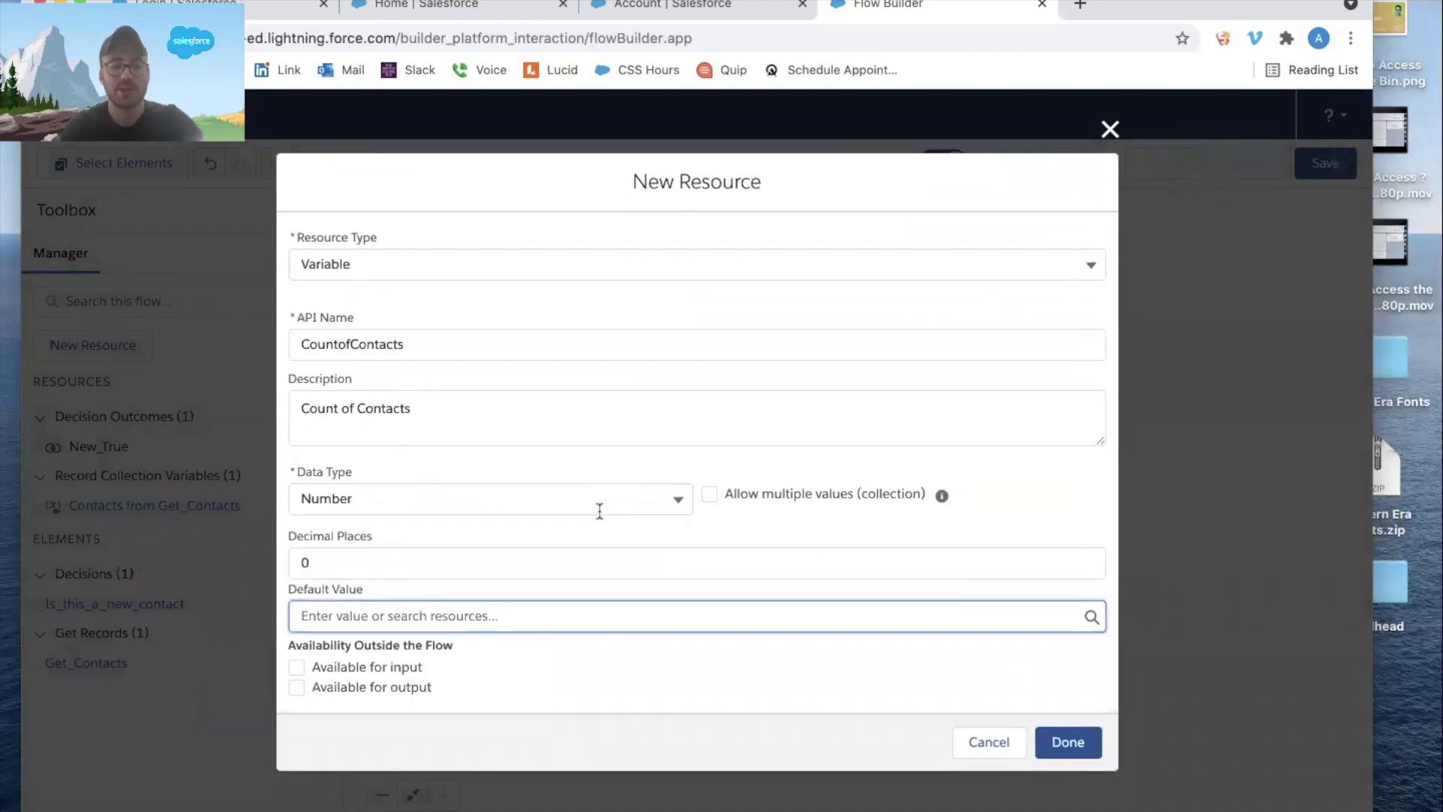
left_click(1068, 742)
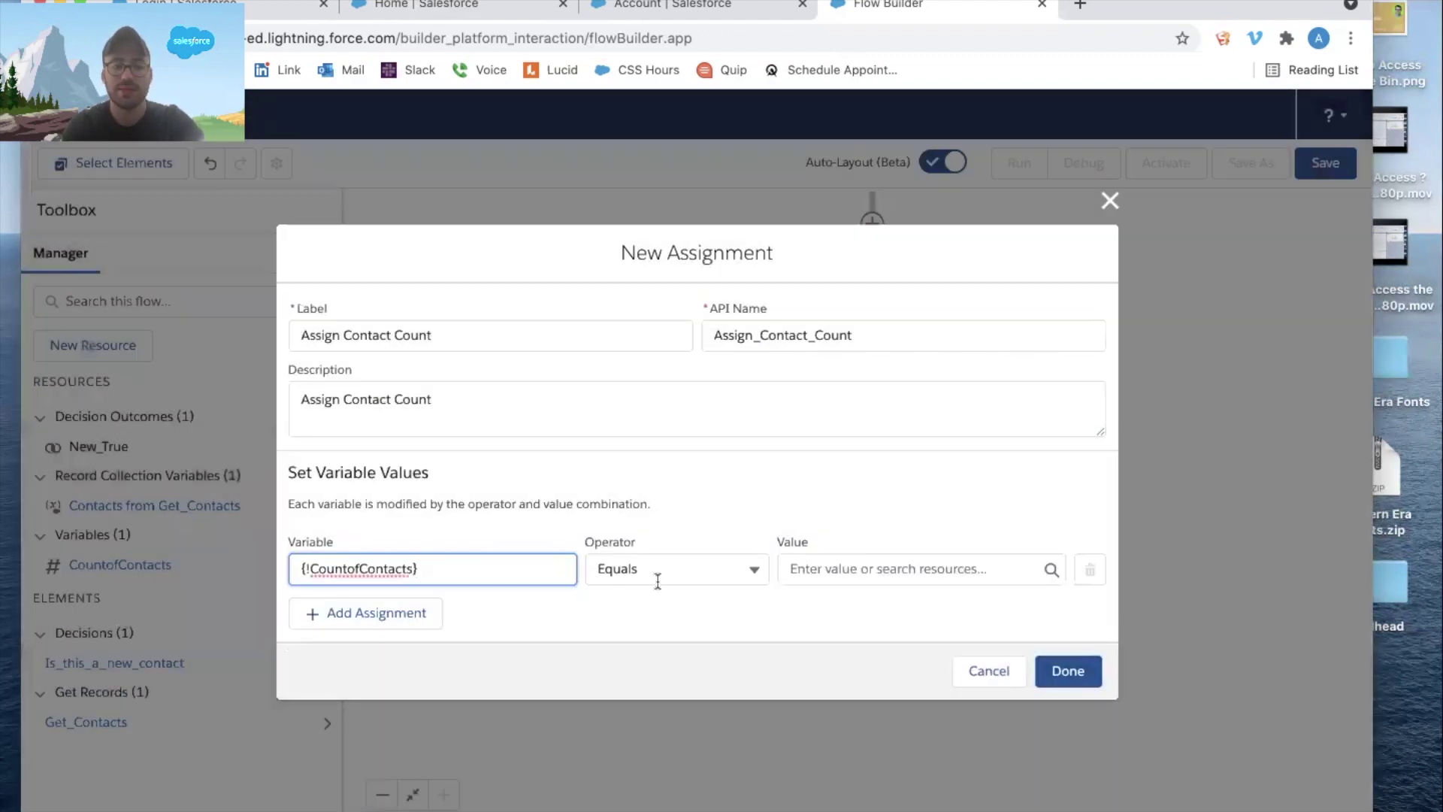
Assign CountofContacts with Equals Count of the contact collection from Get_Contacts and finish the assignment
left_click(726, 579)
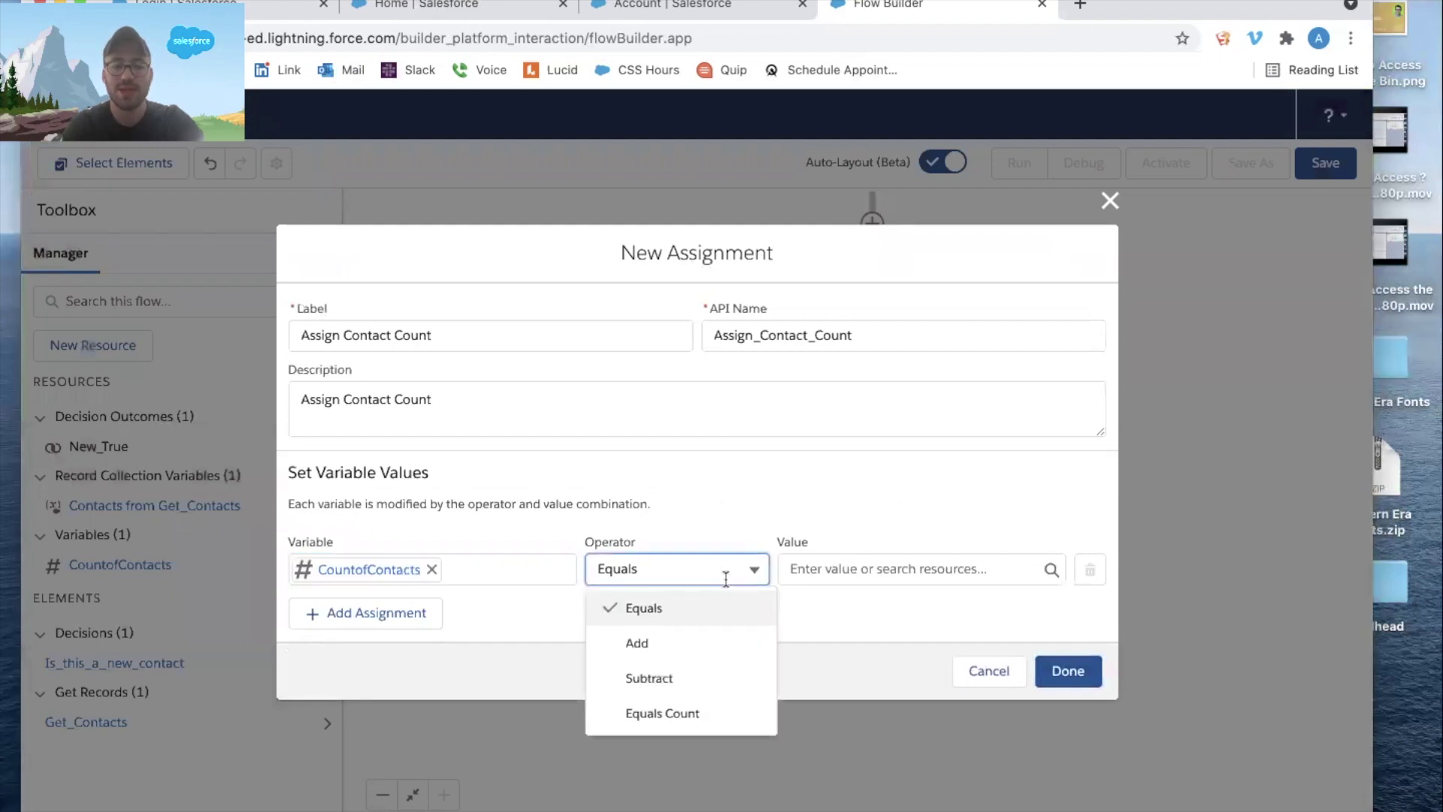
left_click(704, 723)
left_click(798, 577)
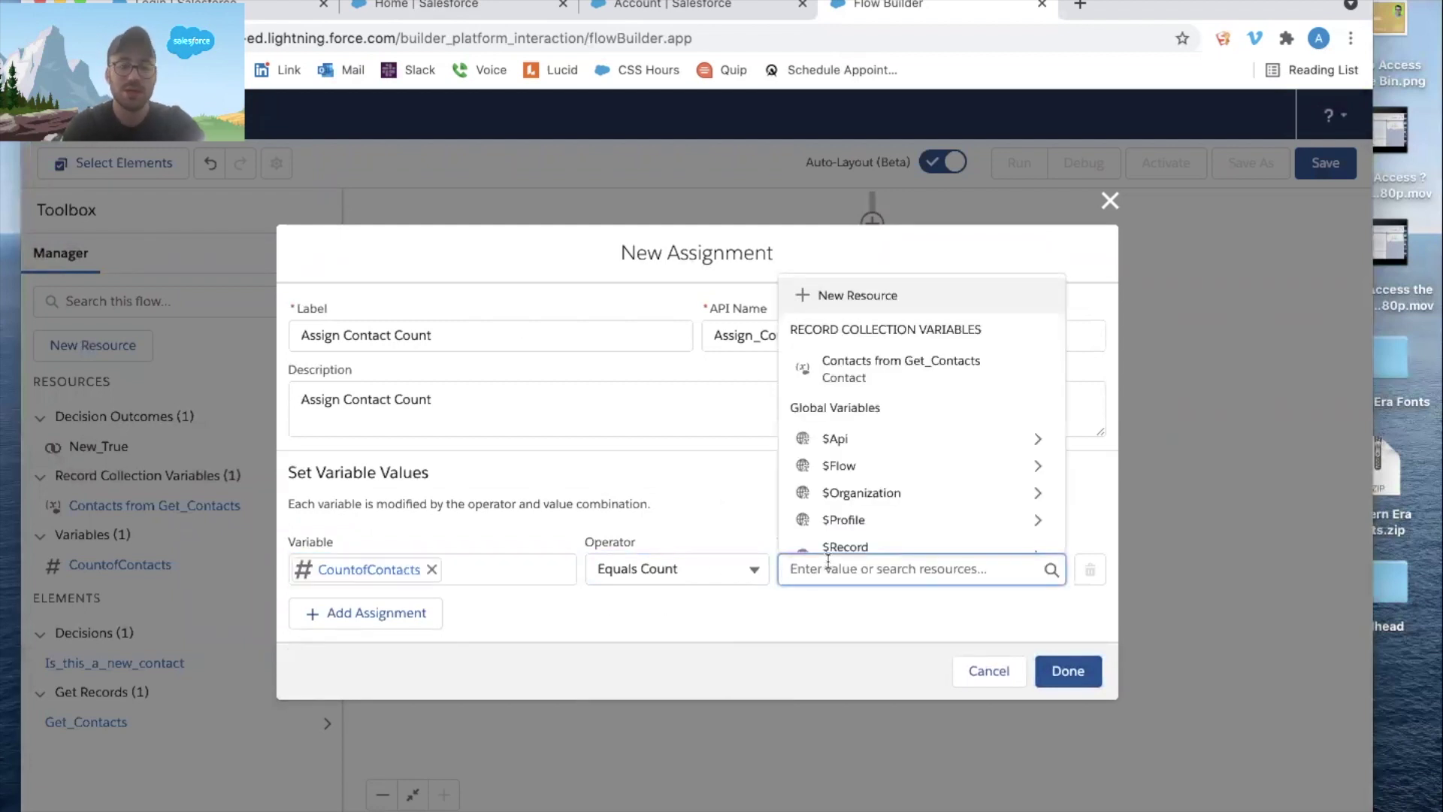
left_click(905, 368)
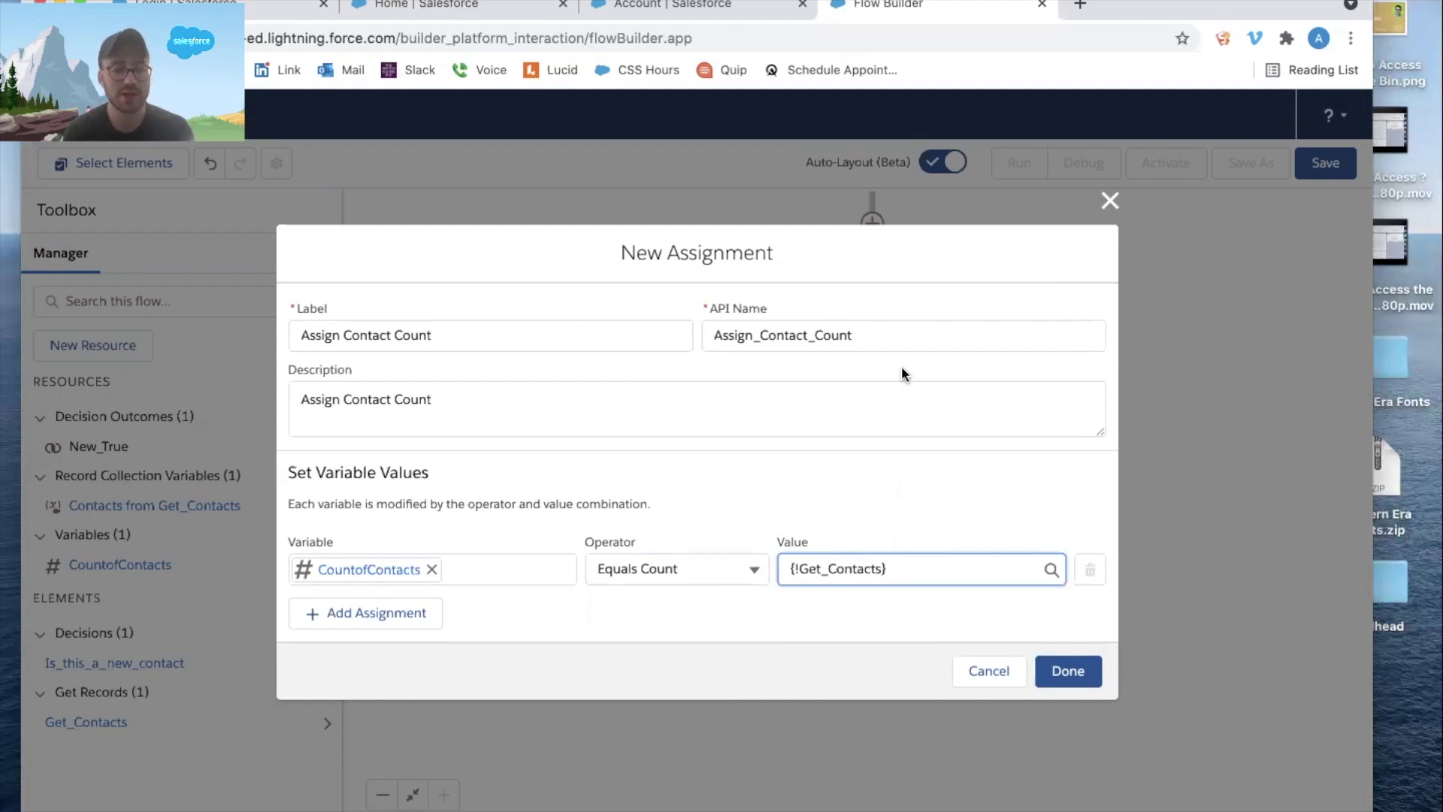
left_click(1063, 671)
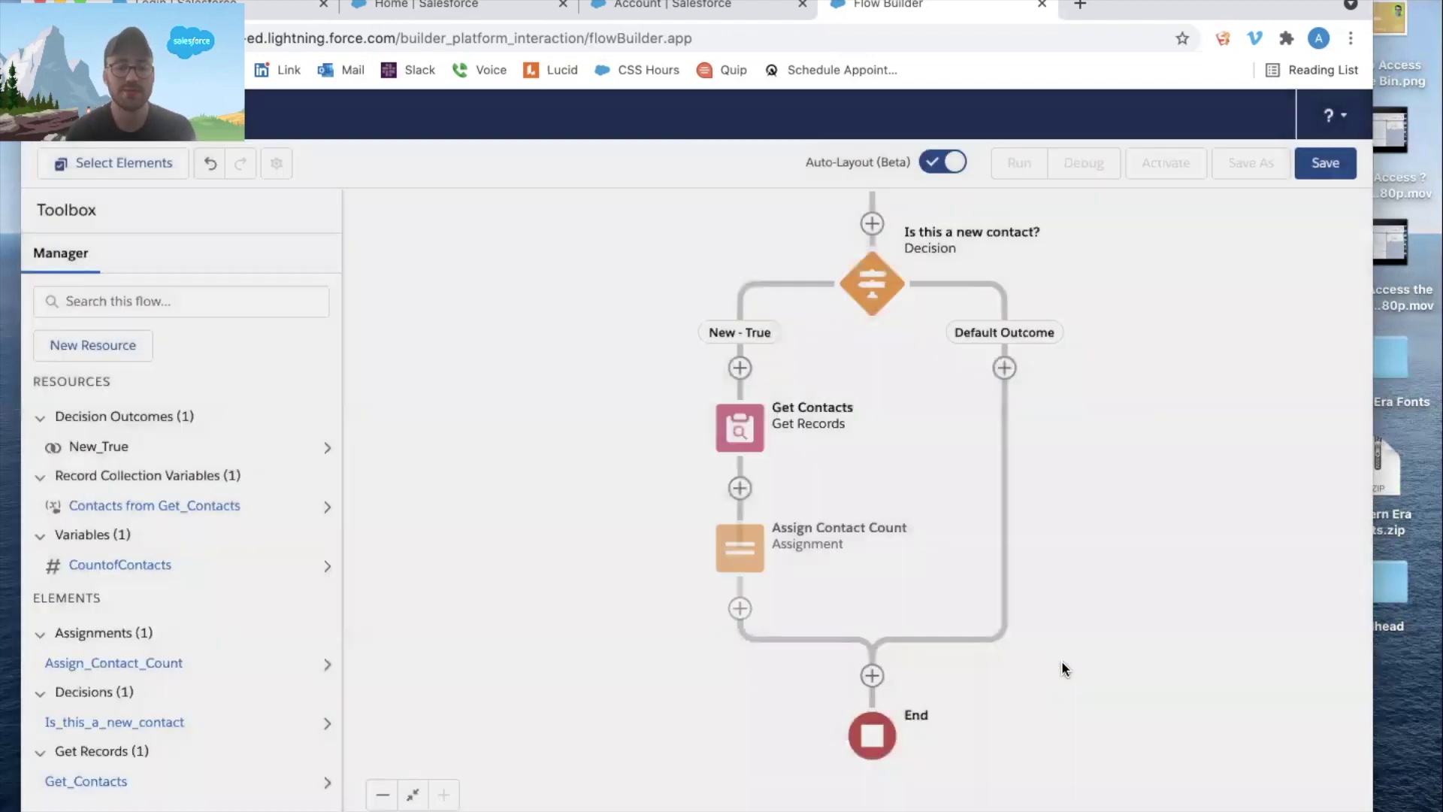
Add an Update Records element after Assign Contact Count on the New - True path, labelled "Update Account Record"
scroll(1114, 664, "down", 2)
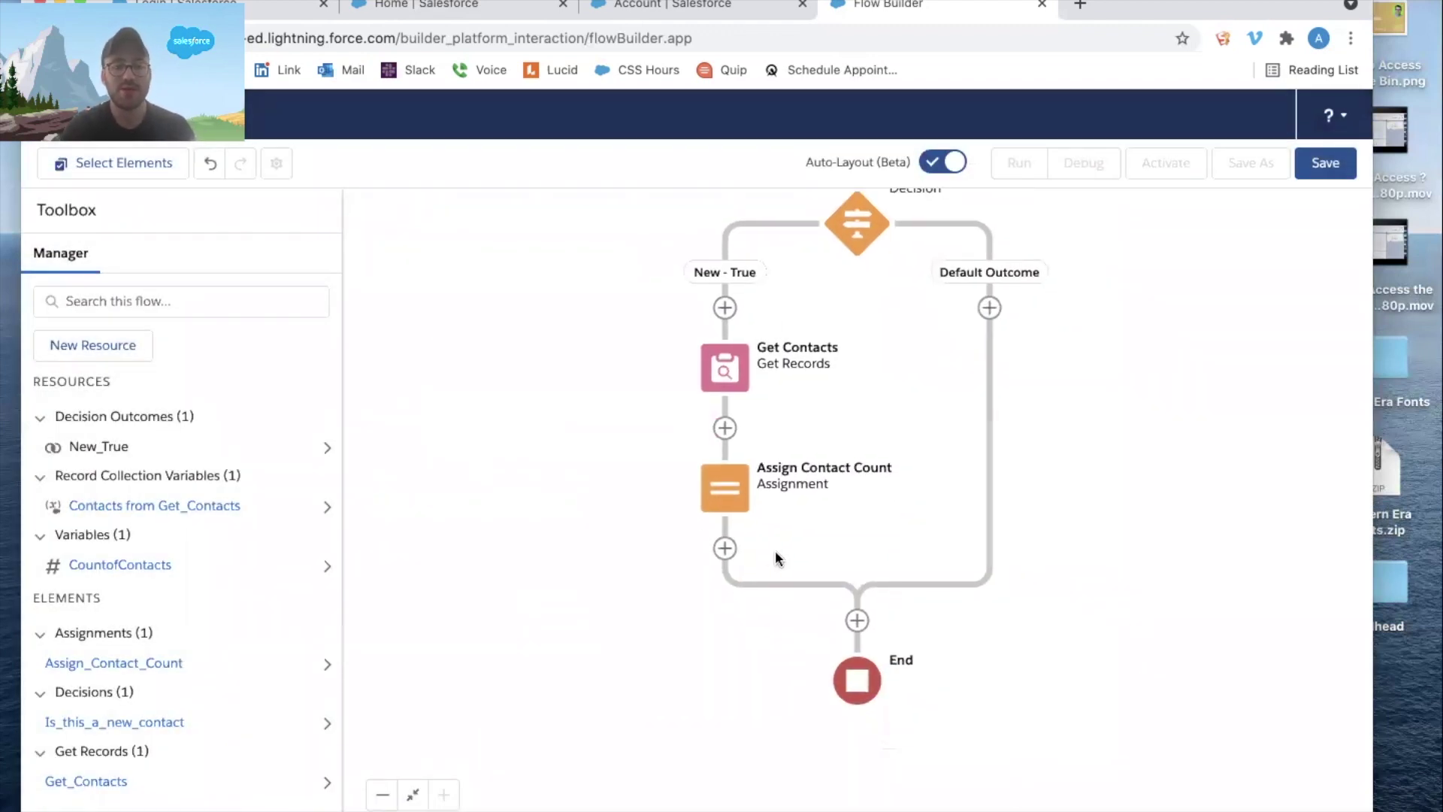
left_click(724, 548)
scroll(720, 747, "down", 5)
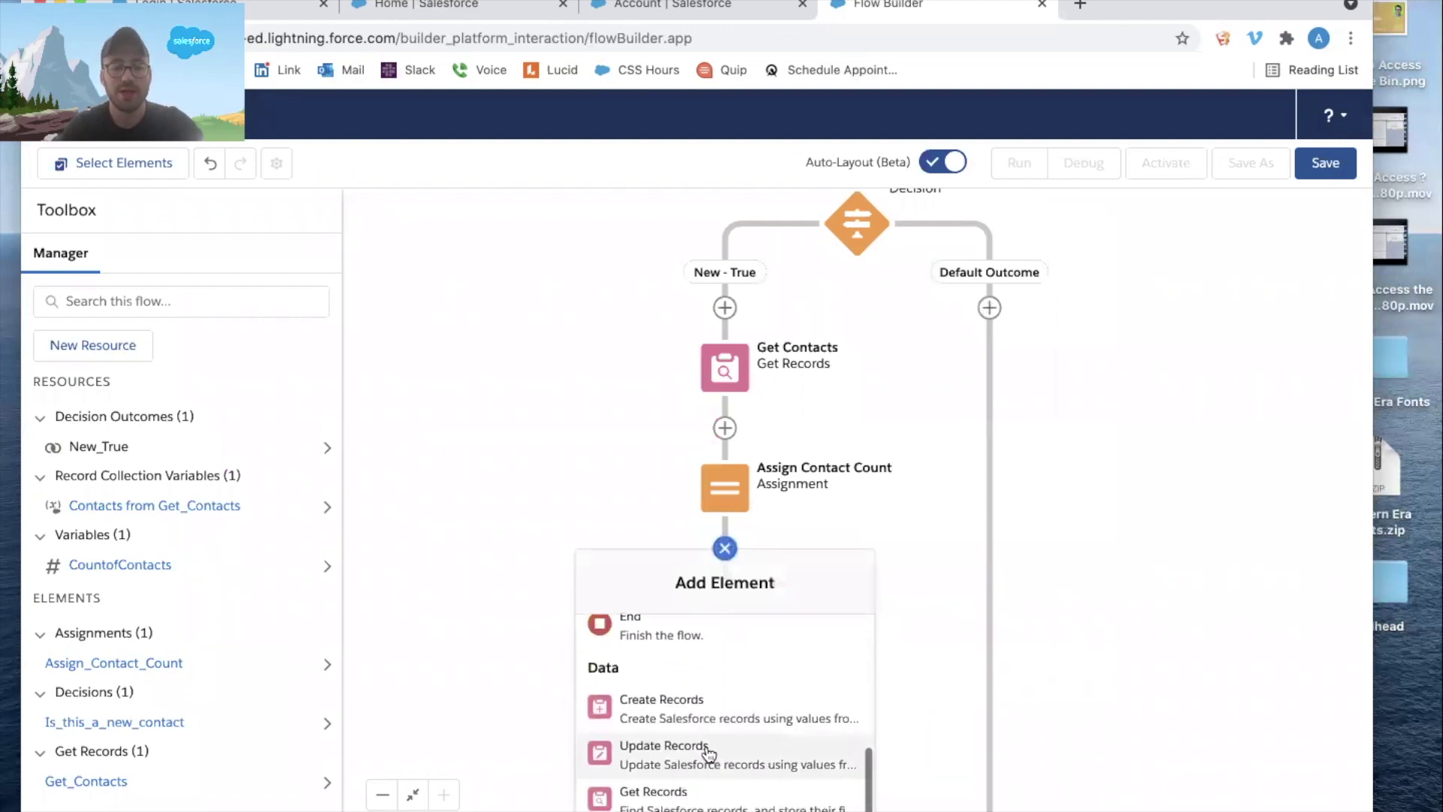
left_click(702, 747)
type("Update ")
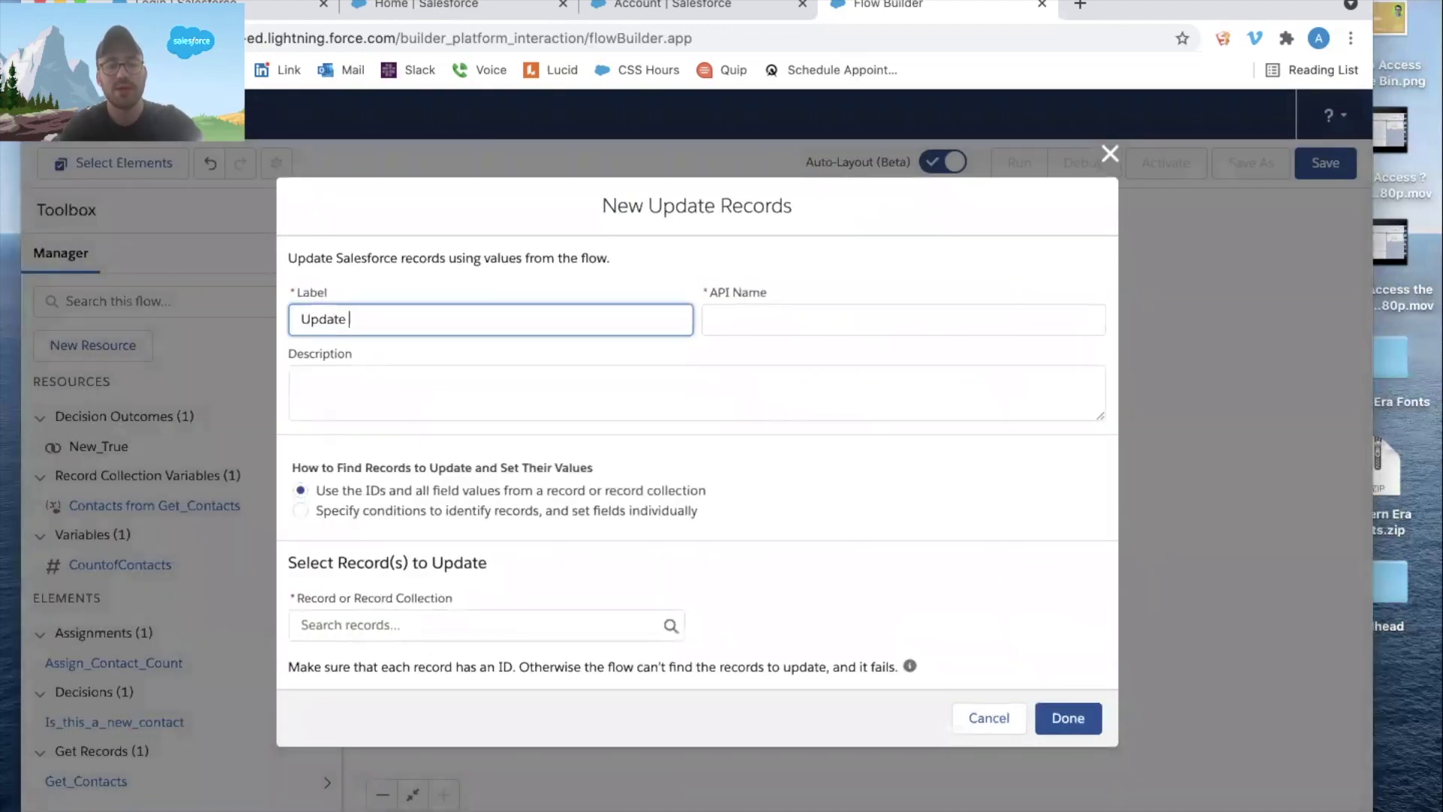
type("Account Recor")
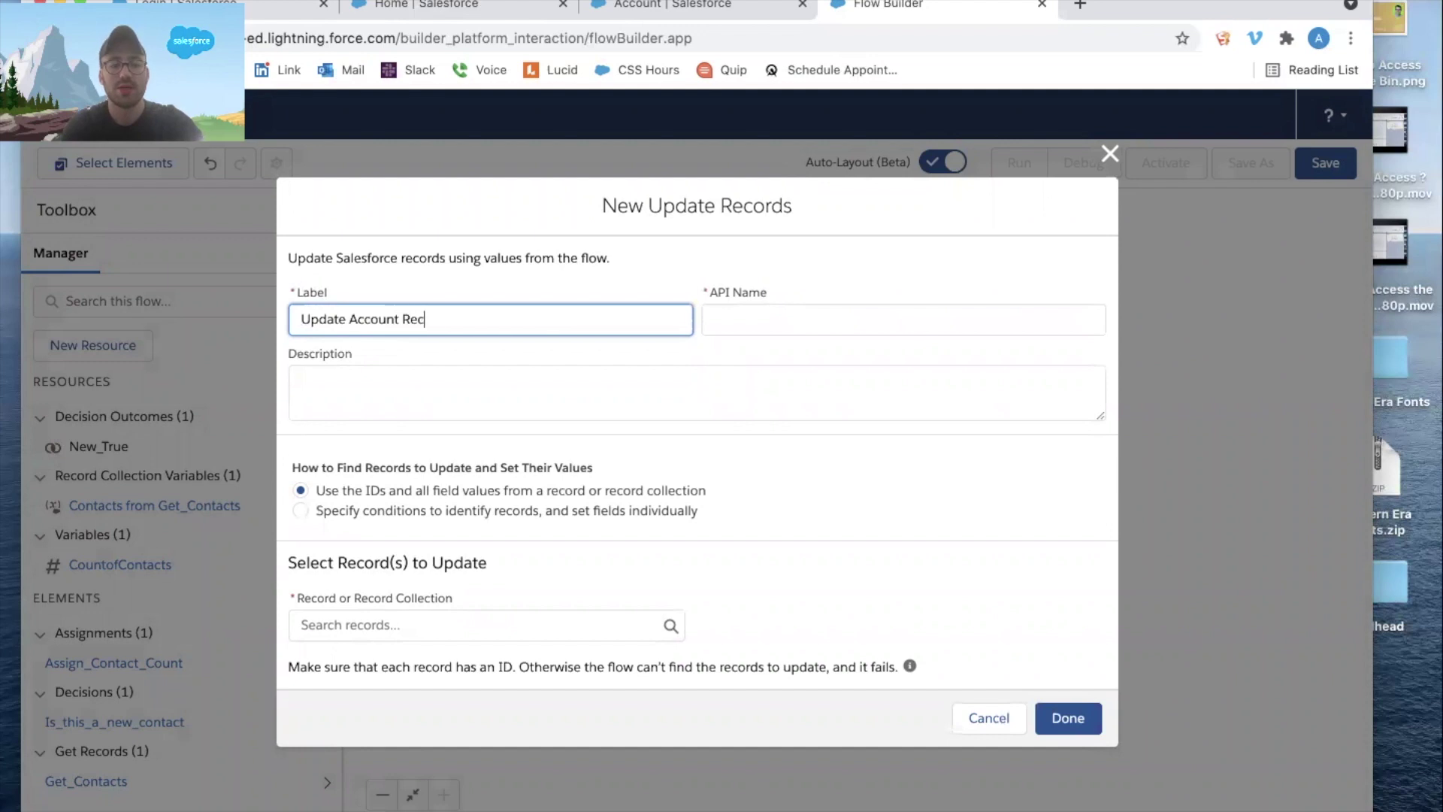
key("Tab")
left_click(487, 322)
type("d")
key("Tab")
key("Tab")
key("Tab")
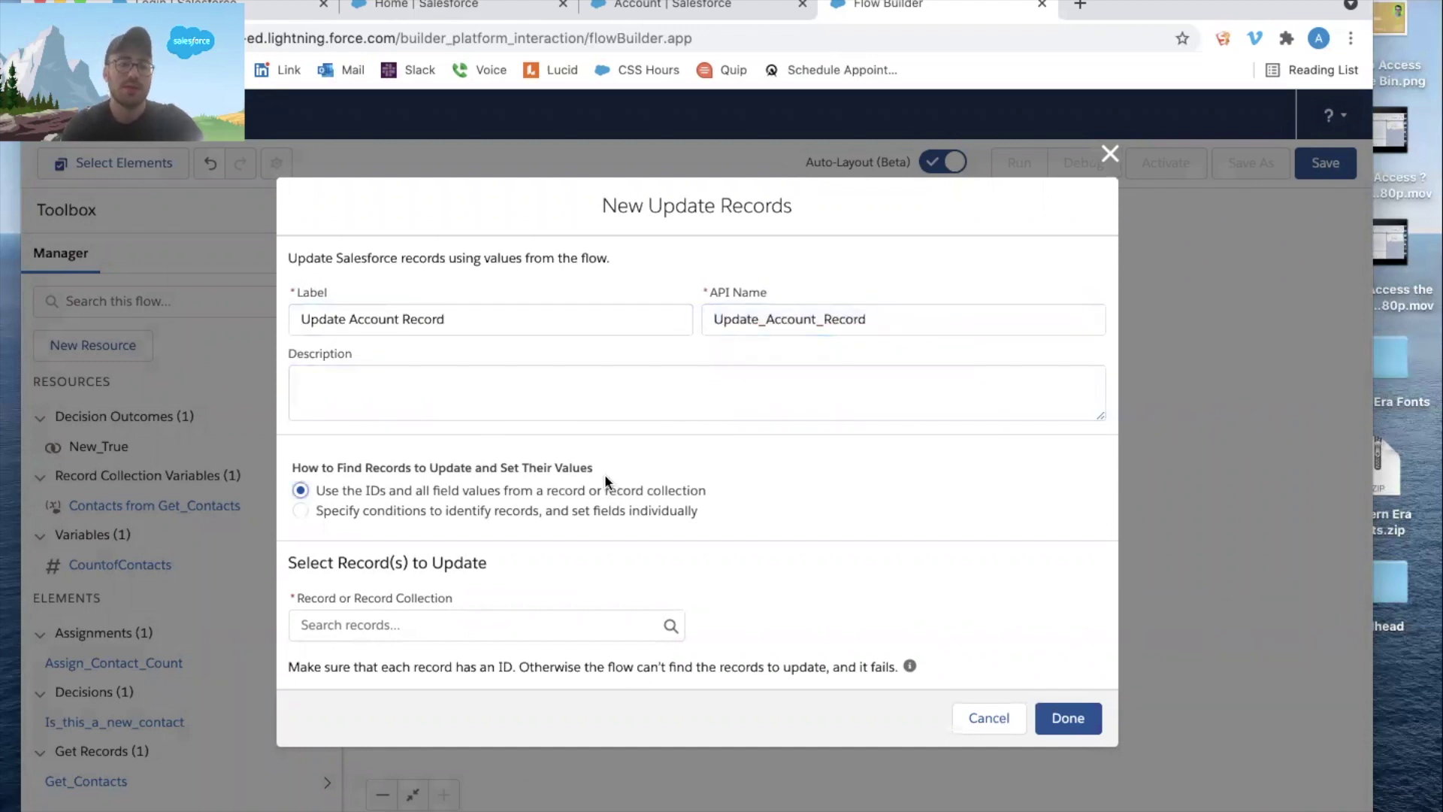
Make the update find records by specified conditions with individually set fields, on the Account object
left_click(463, 507)
left_click(357, 637)
type("Account")
key("Return")
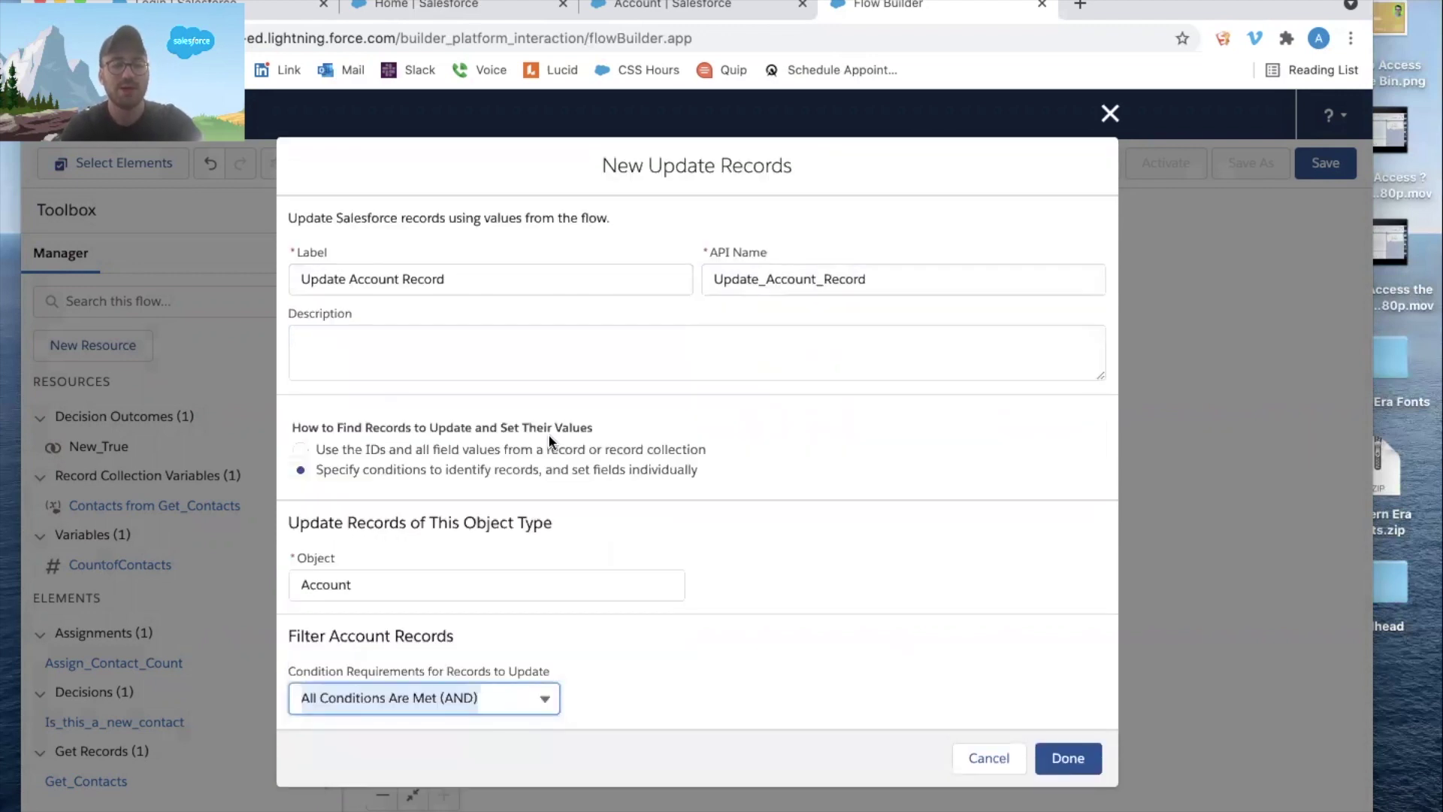
Filter the Account records by Id Equals $Record > Account ID
scroll(548, 440, "down", 4)
left_click(442, 499)
type("id")
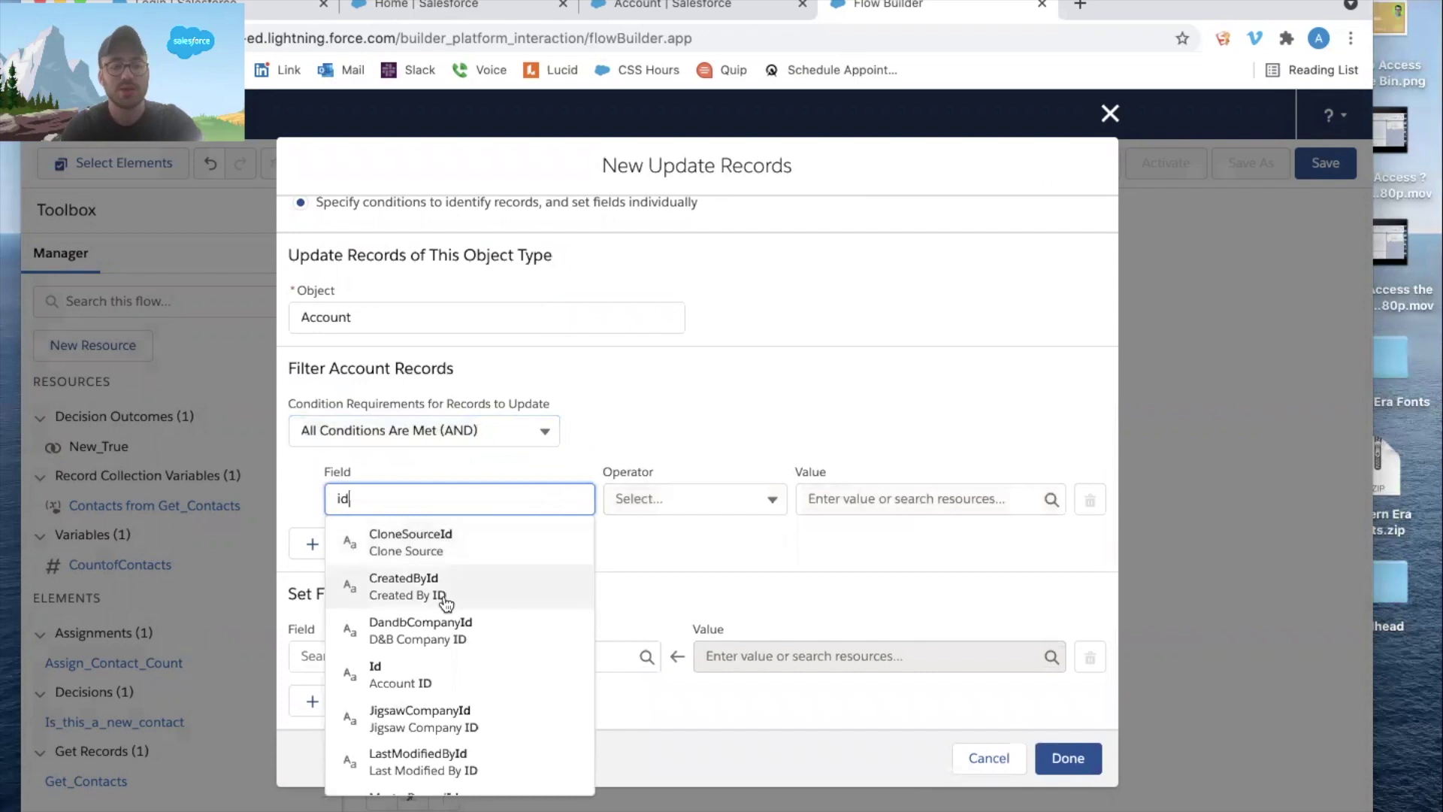
left_click(421, 674)
left_click(848, 499)
scroll(877, 635, "down", 8)
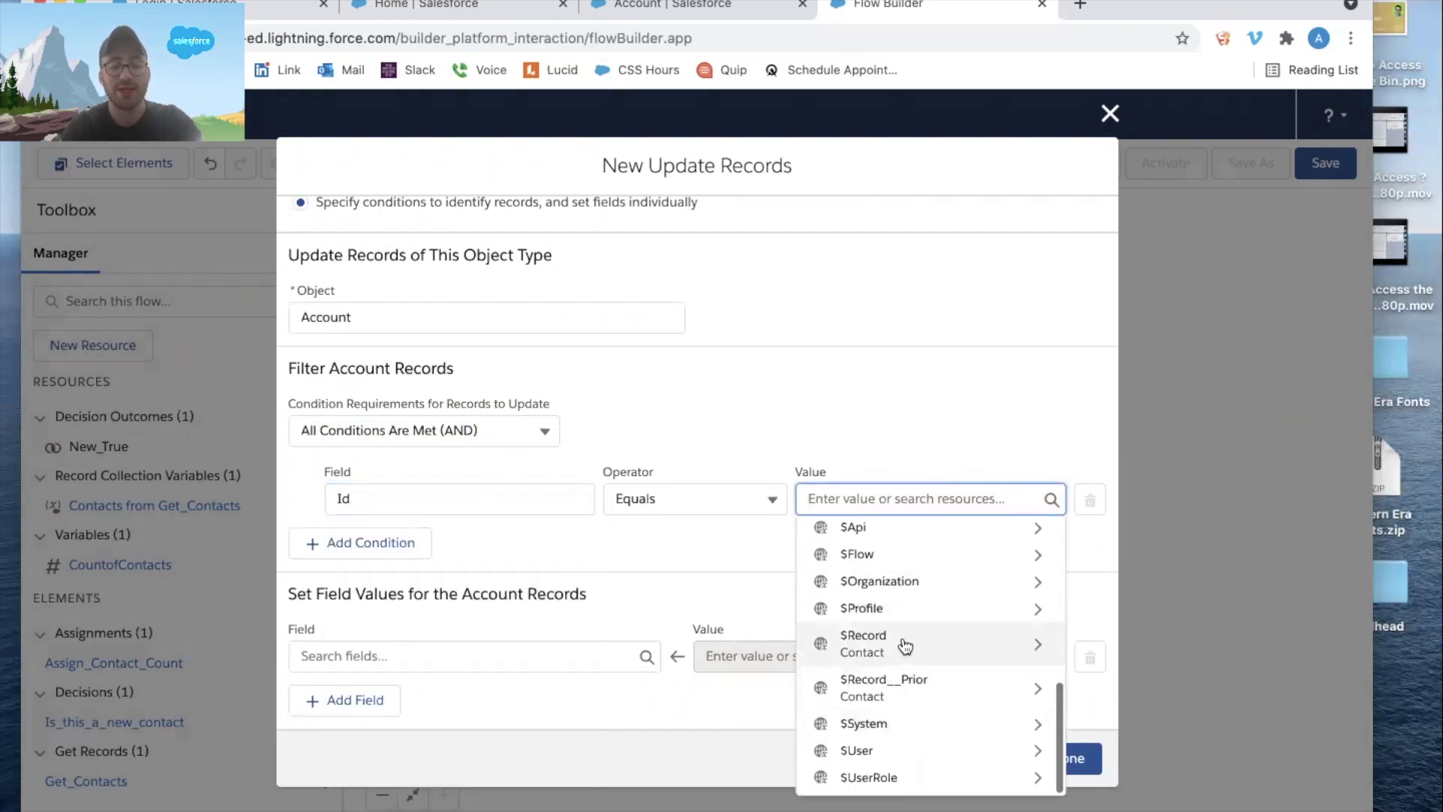
left_click(906, 646)
type("acc")
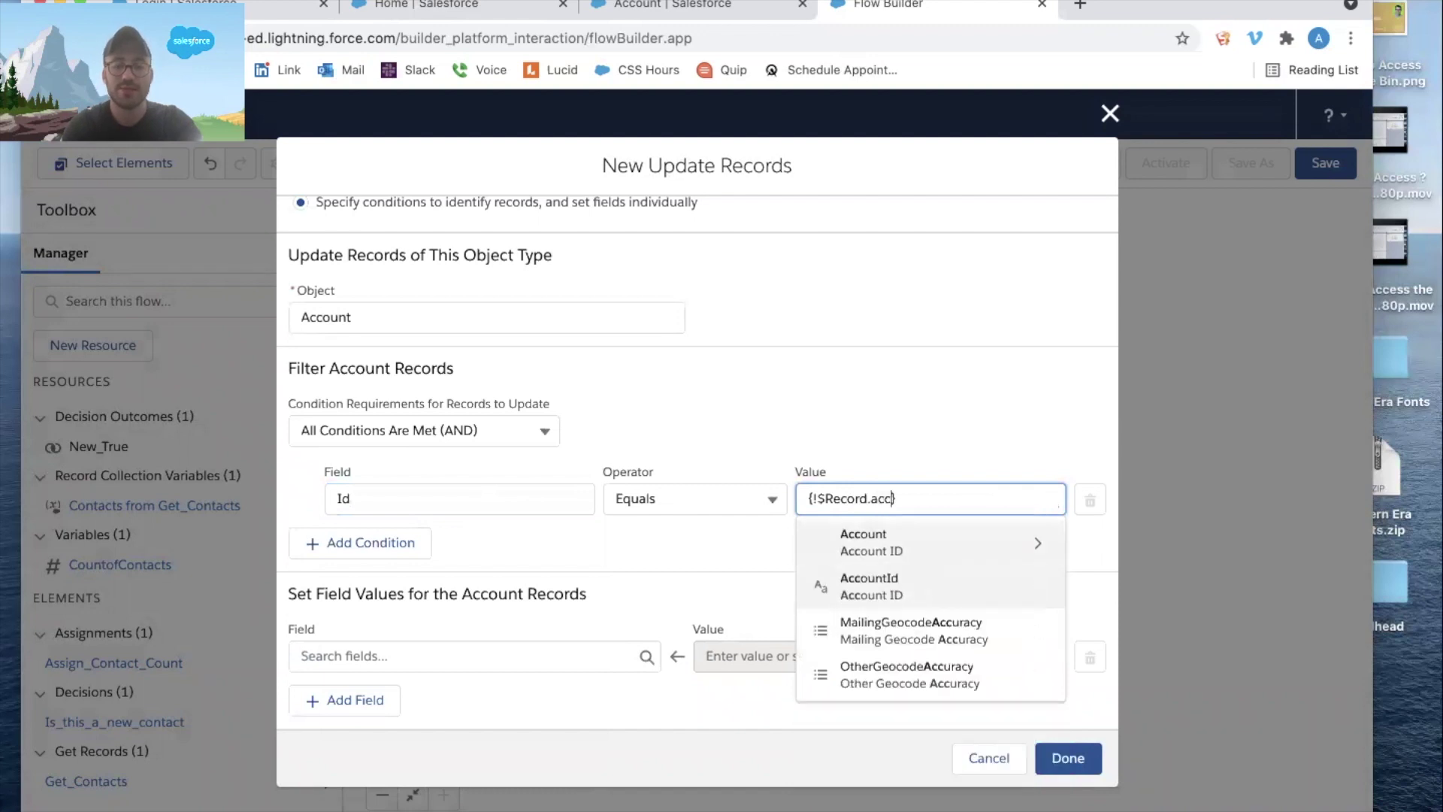
type("ount")
key("Down")
key("Return")
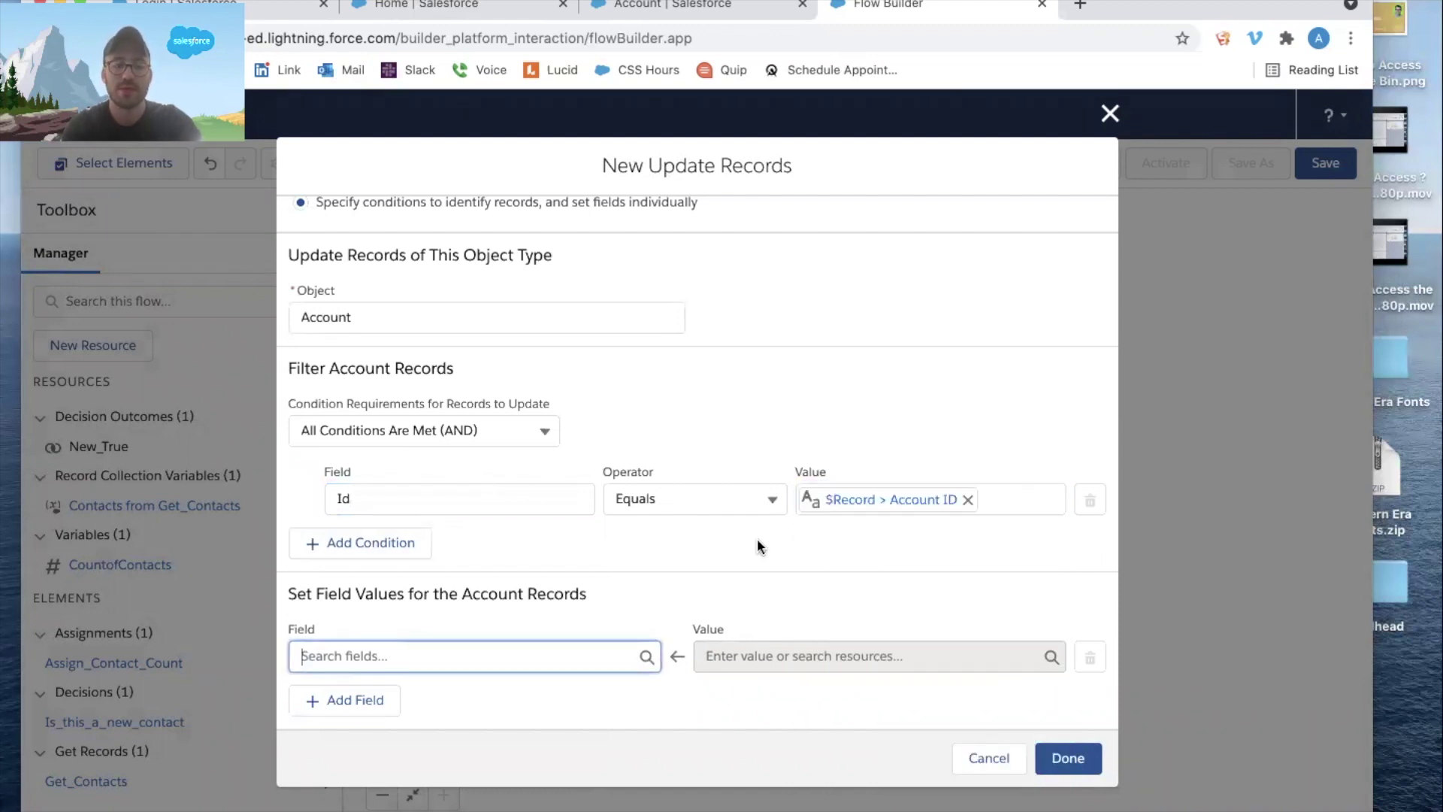
Set the Contacts__c field to the CountofContacts variable and finish the Update Records element
left_click(433, 661)
type("contact")
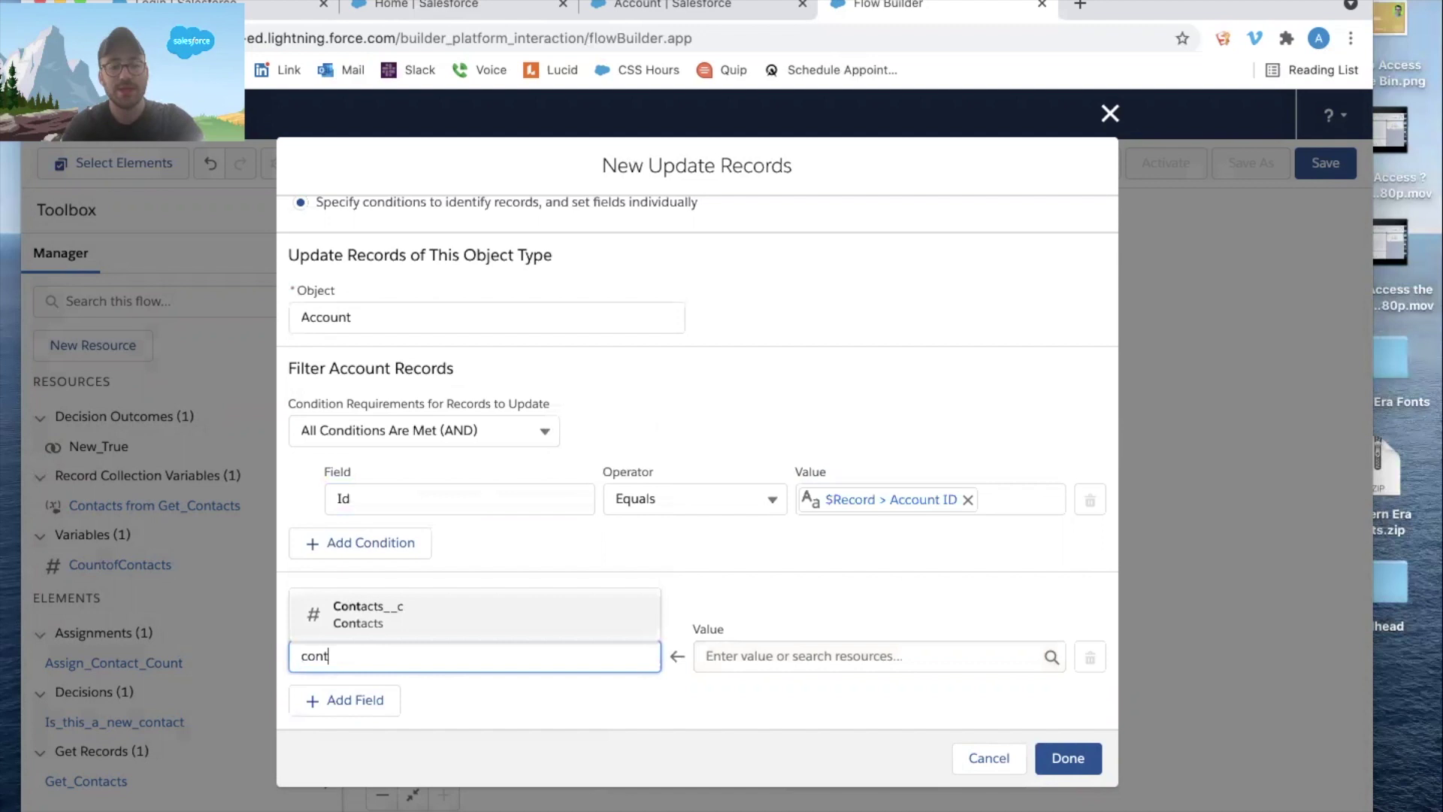
left_click(403, 612)
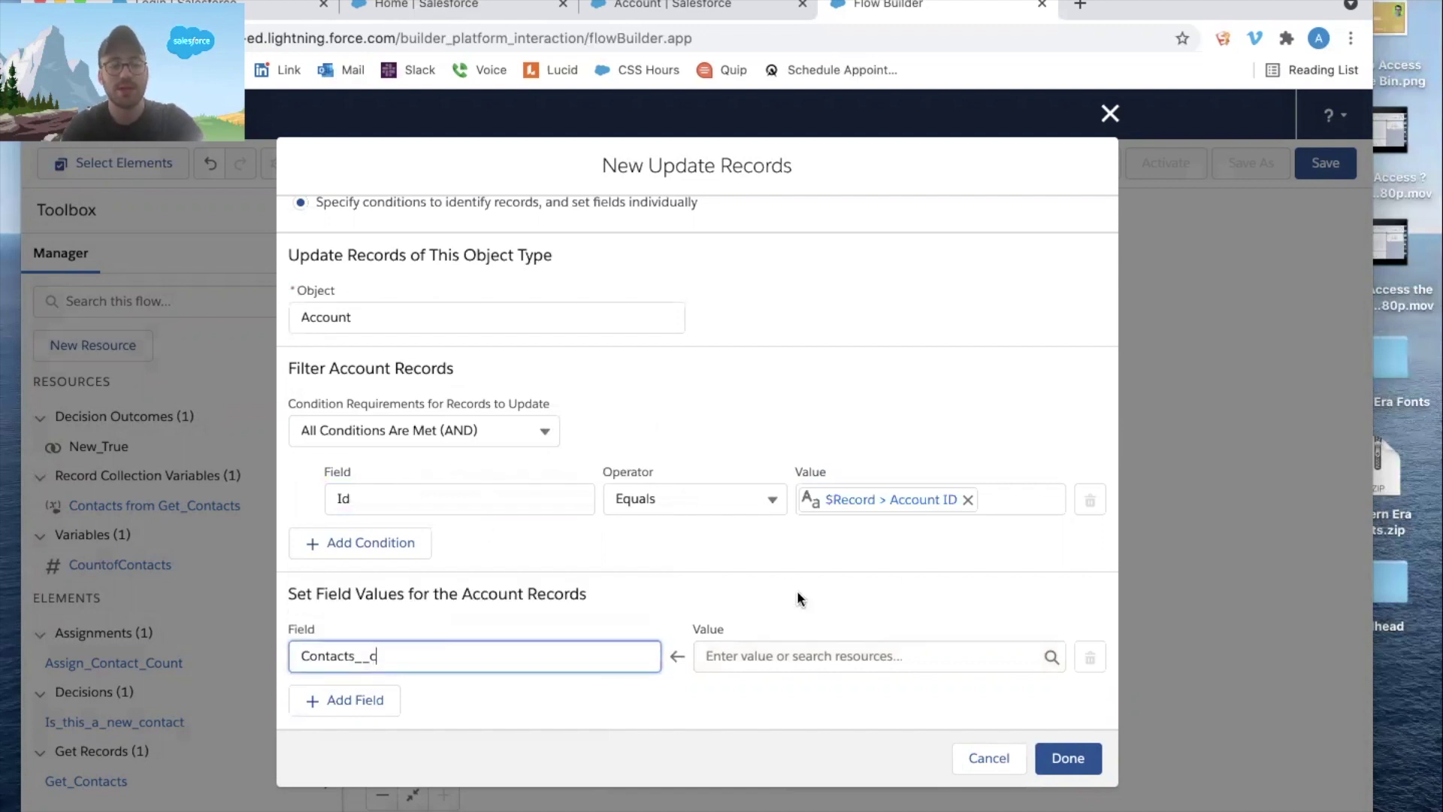
left_click(786, 655)
scroll(842, 493, "down", 3)
scroll(842, 494, "up", 3)
left_click(806, 467)
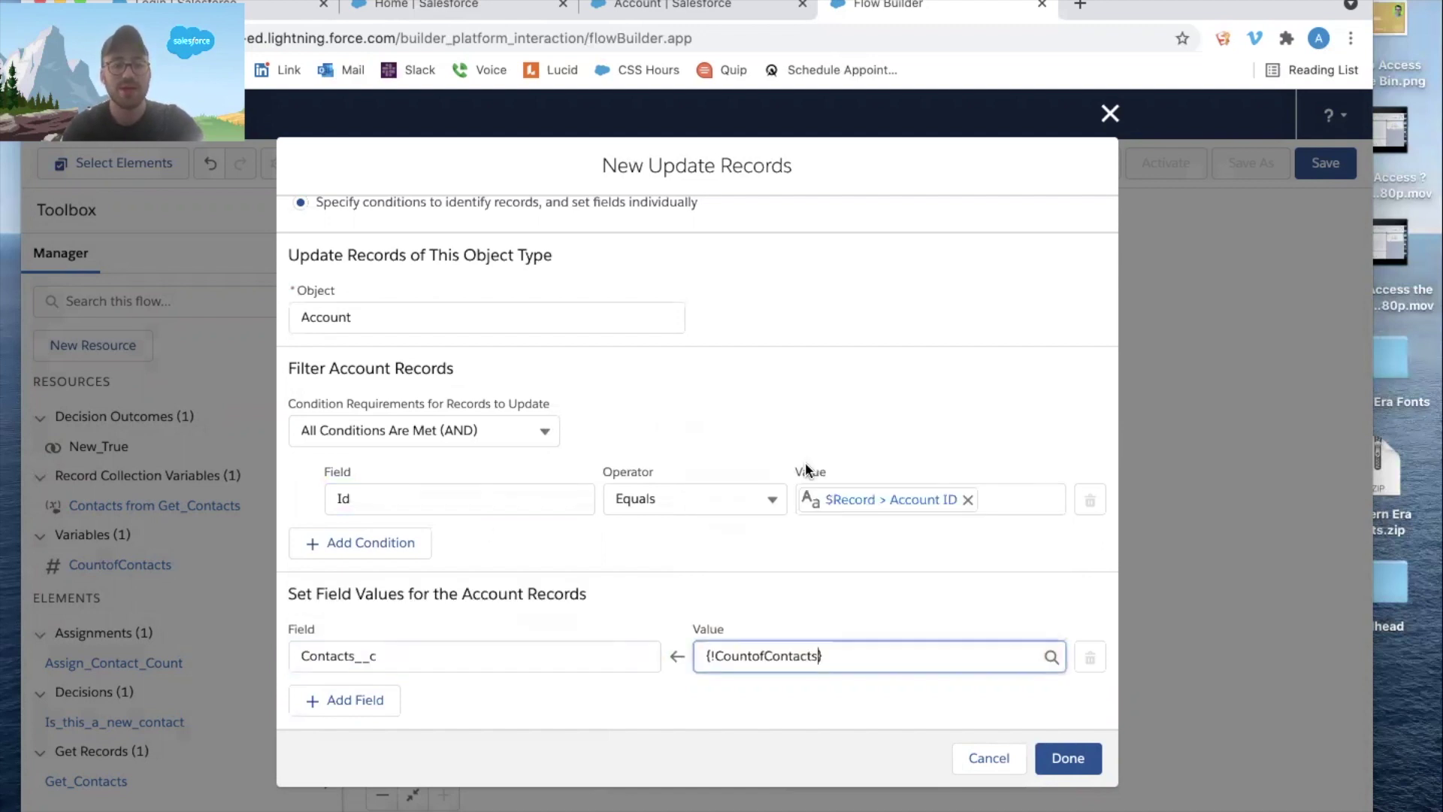
left_click(1066, 759)
Review the variable, operator and value of the Assign Contact Count assignment, leaving it unchanged
left_click_drag(1050, 674, 1046, 658)
left_click(386, 793)
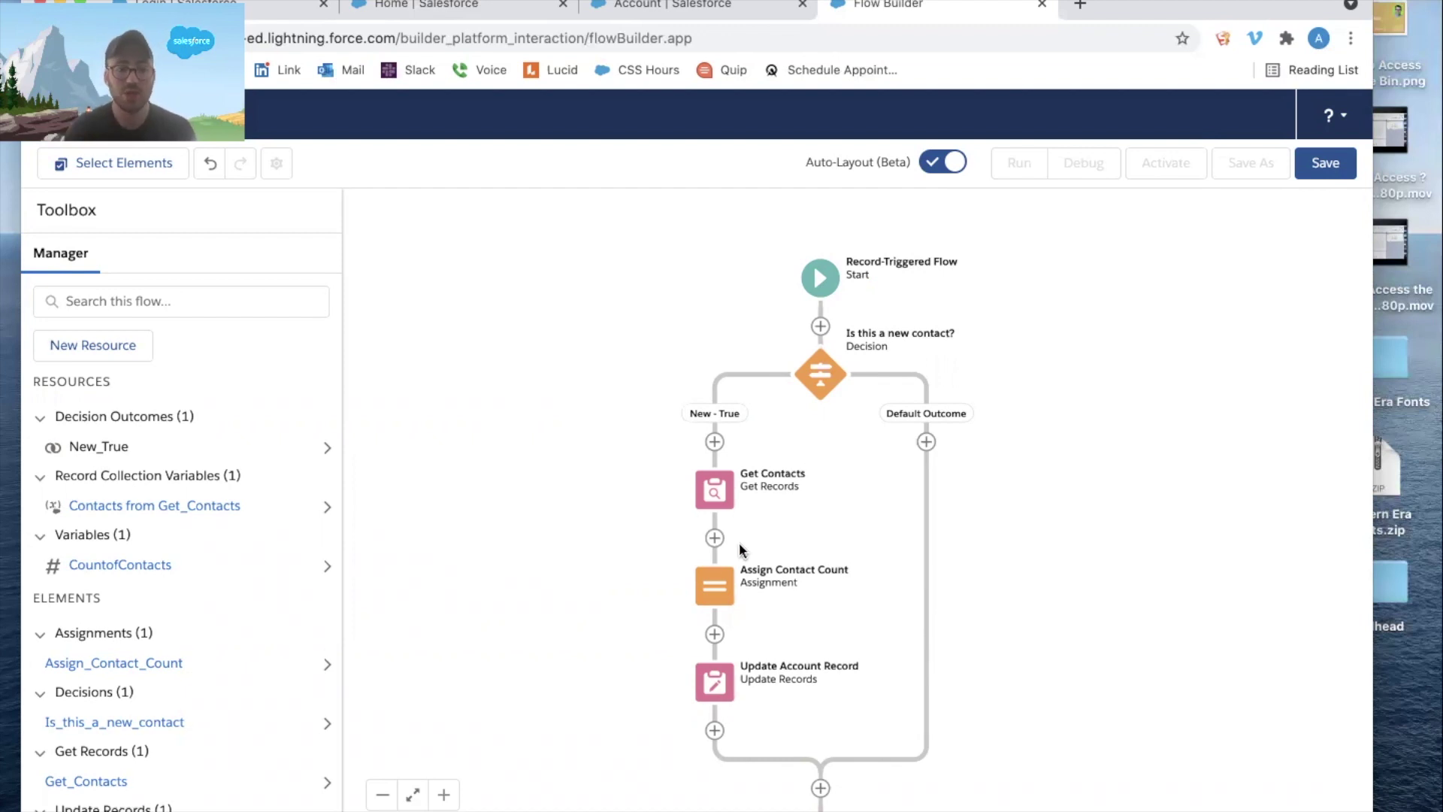
left_click(712, 588)
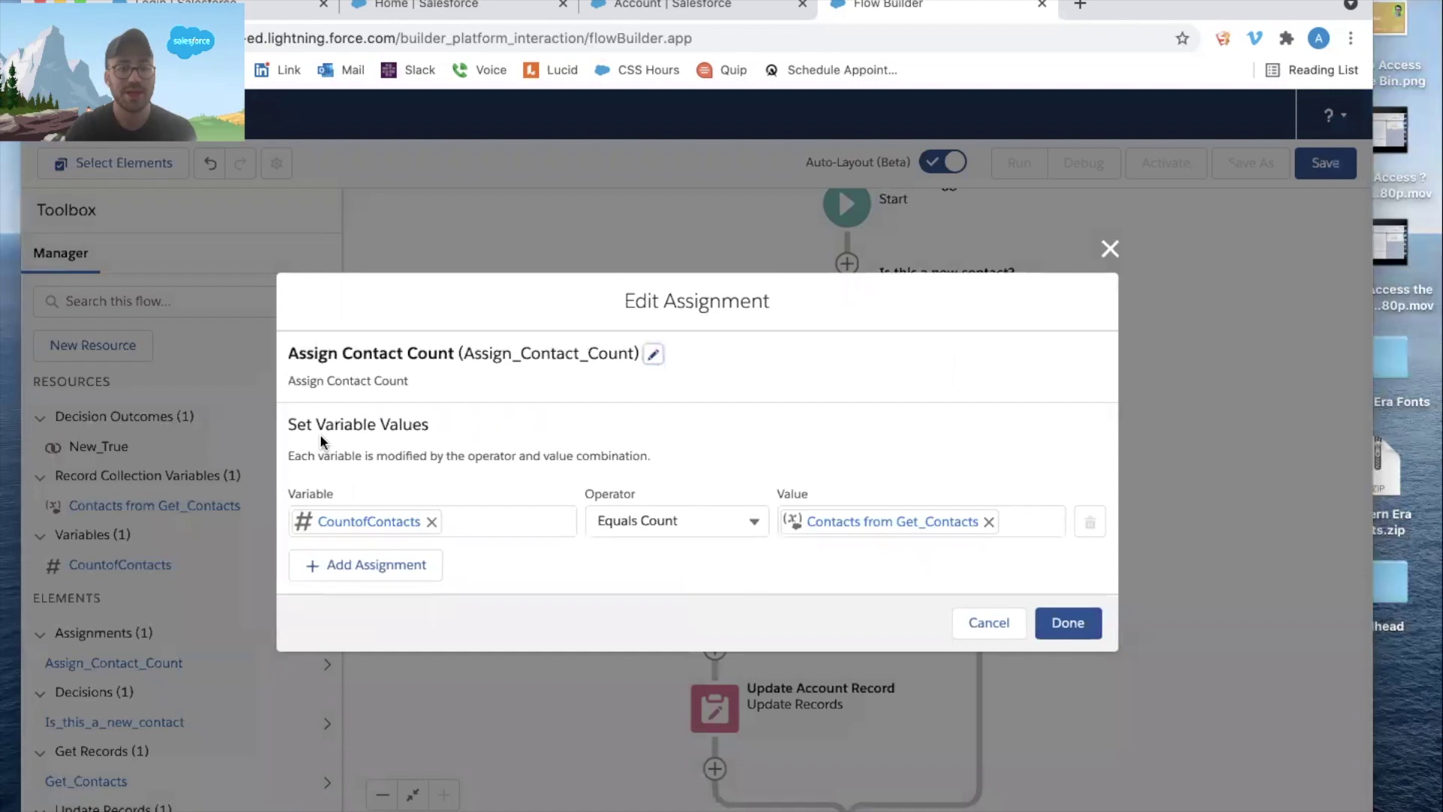
left_click(1110, 248)
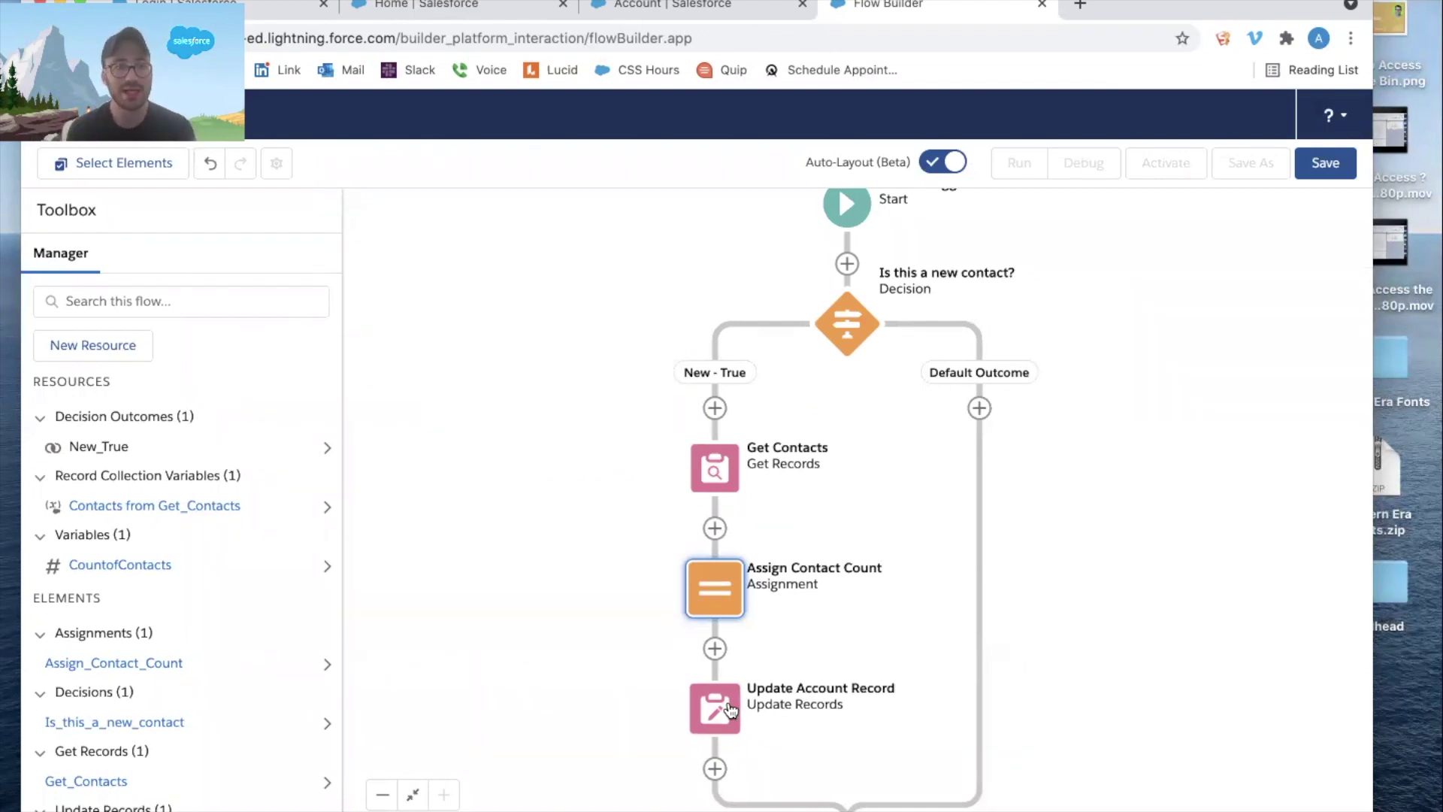
Start saving the flow with the label "Contact After Save On Create or Edit Record Triggered Flow" and a matching API name
left_click(1323, 164)
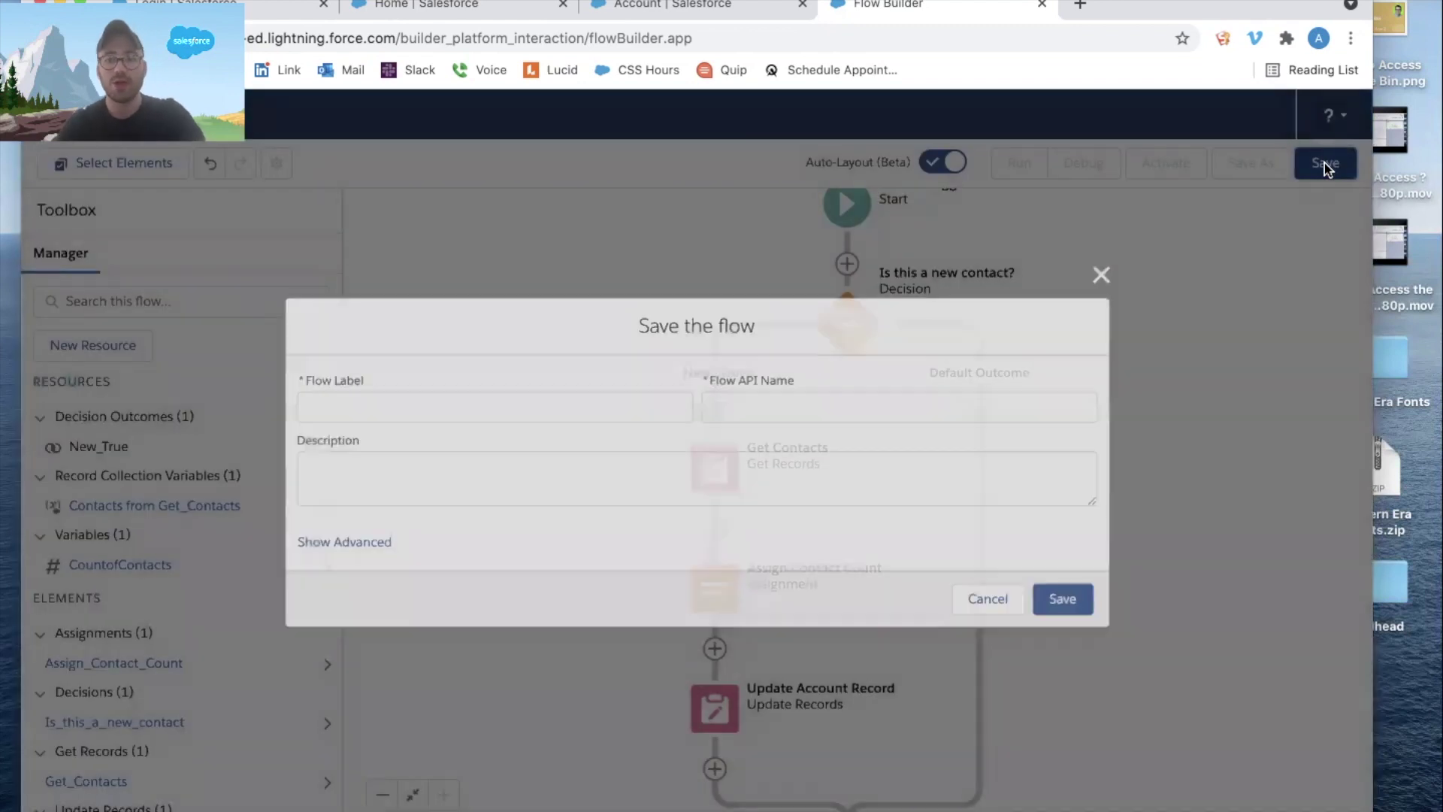
type("C")
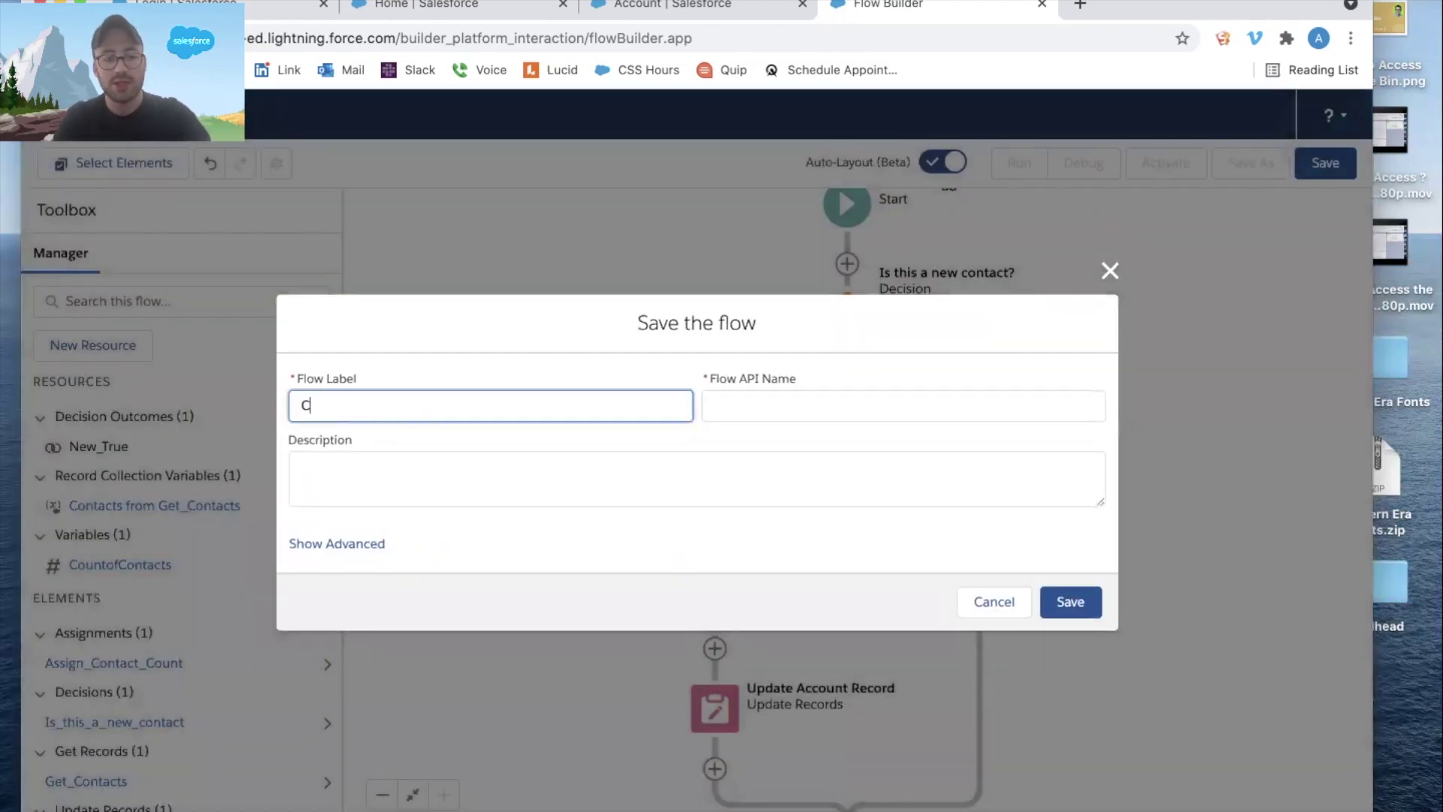
type("ontact Af")
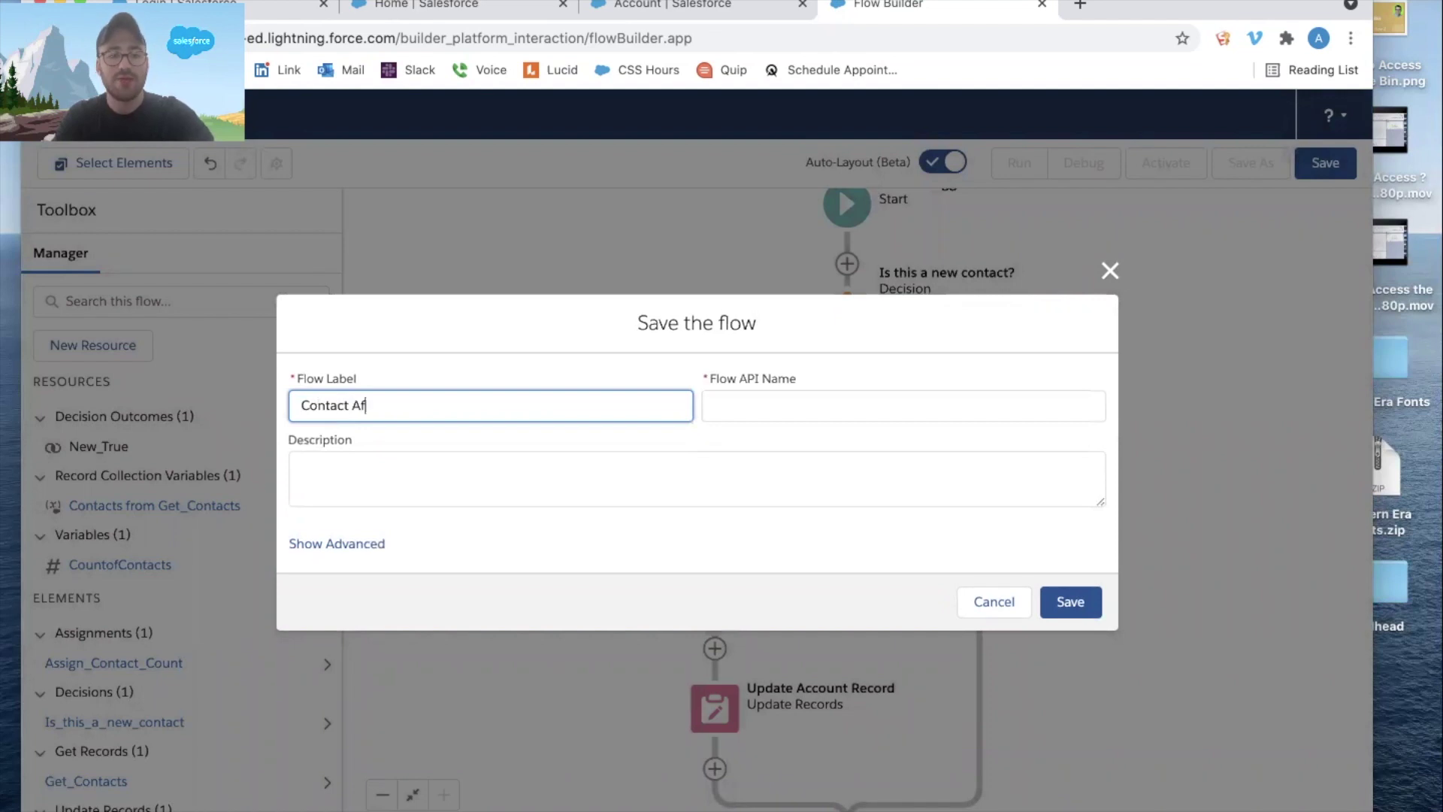
type("ter SaVEE")
key("BackSpace")
key("BackSpace")
type("ve On create or Edit Record tri")
key("BackSpace")
key("BackSpace")
type("Trig")
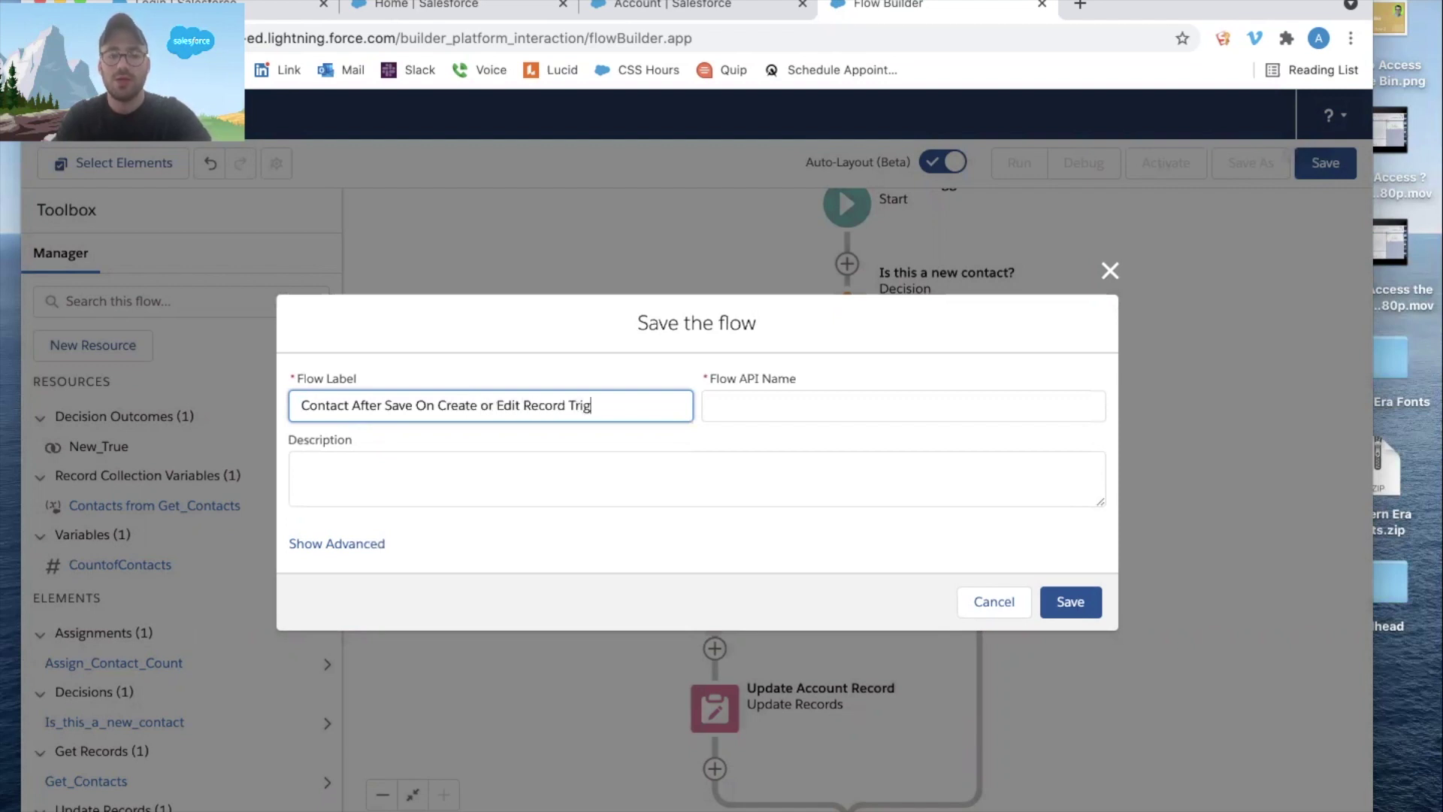
type("gered Flow")
key("Tab")
key("Tab")
key("Tab")
Copy the flow label into the description and save the flow
triple_click(675, 403)
key("super+c")
left_click(412, 453)
key("super+v")
left_click(1071, 601)
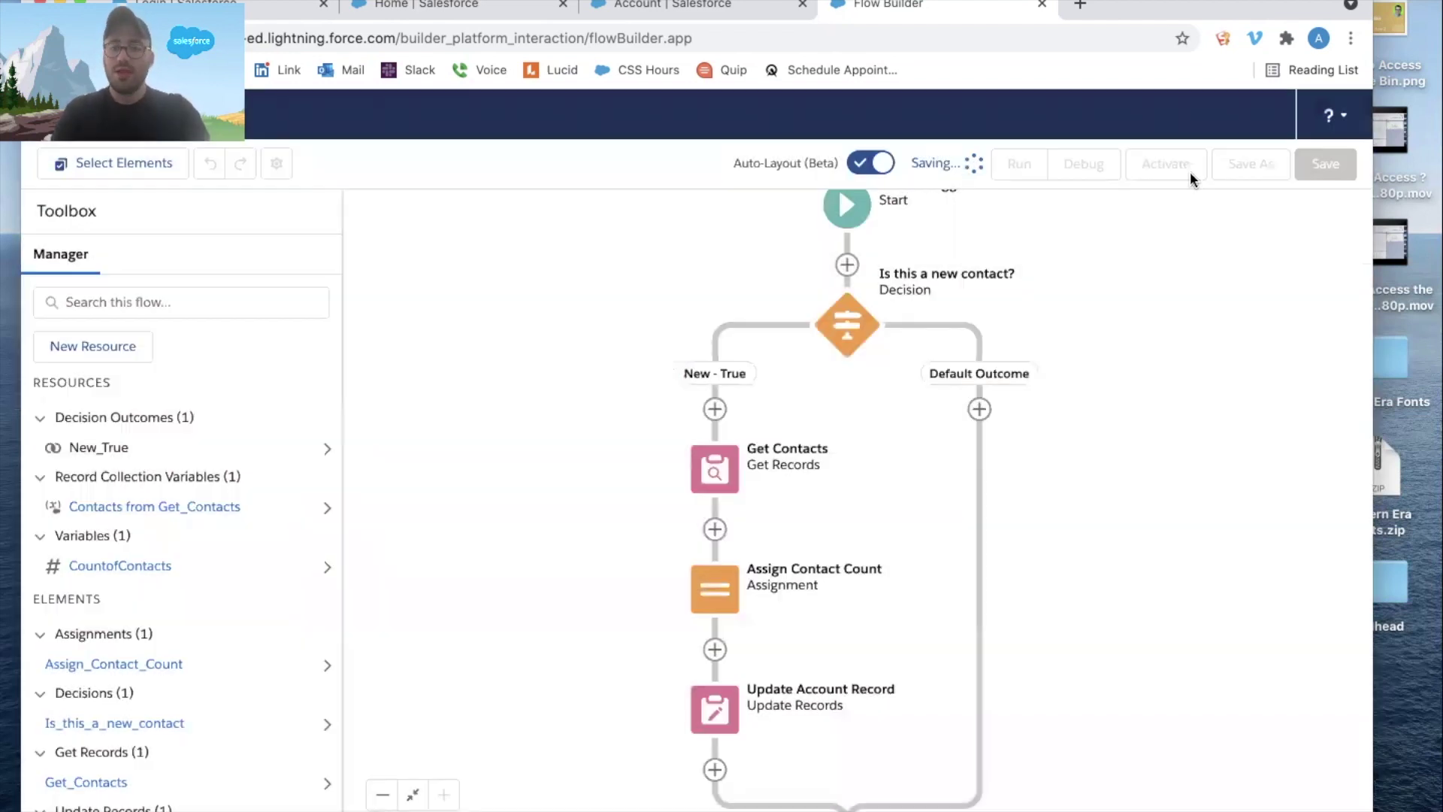
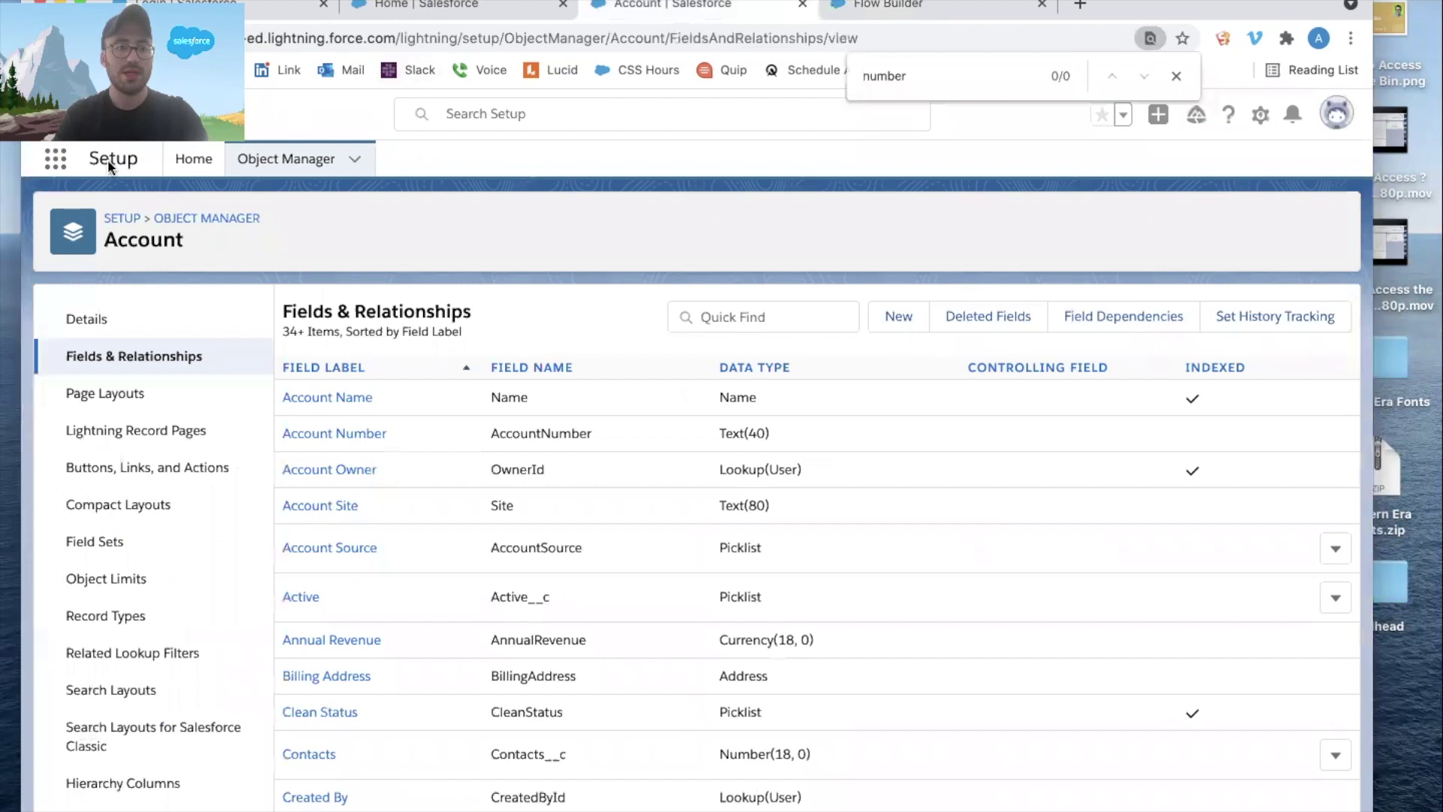
Switch from Setup on the Account object's browser tab to the Sales app
left_click(55, 159)
type("ales")
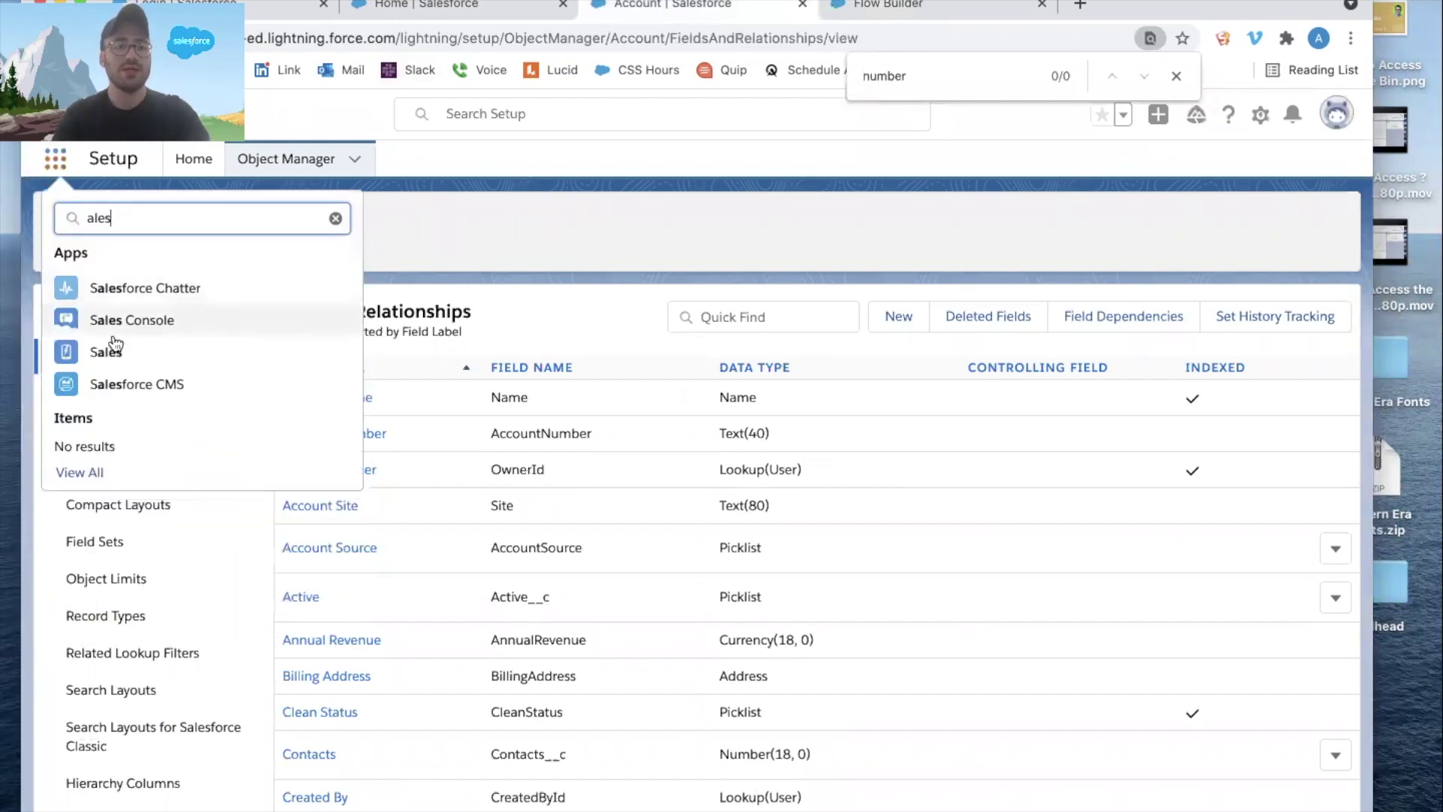
left_click(115, 349)
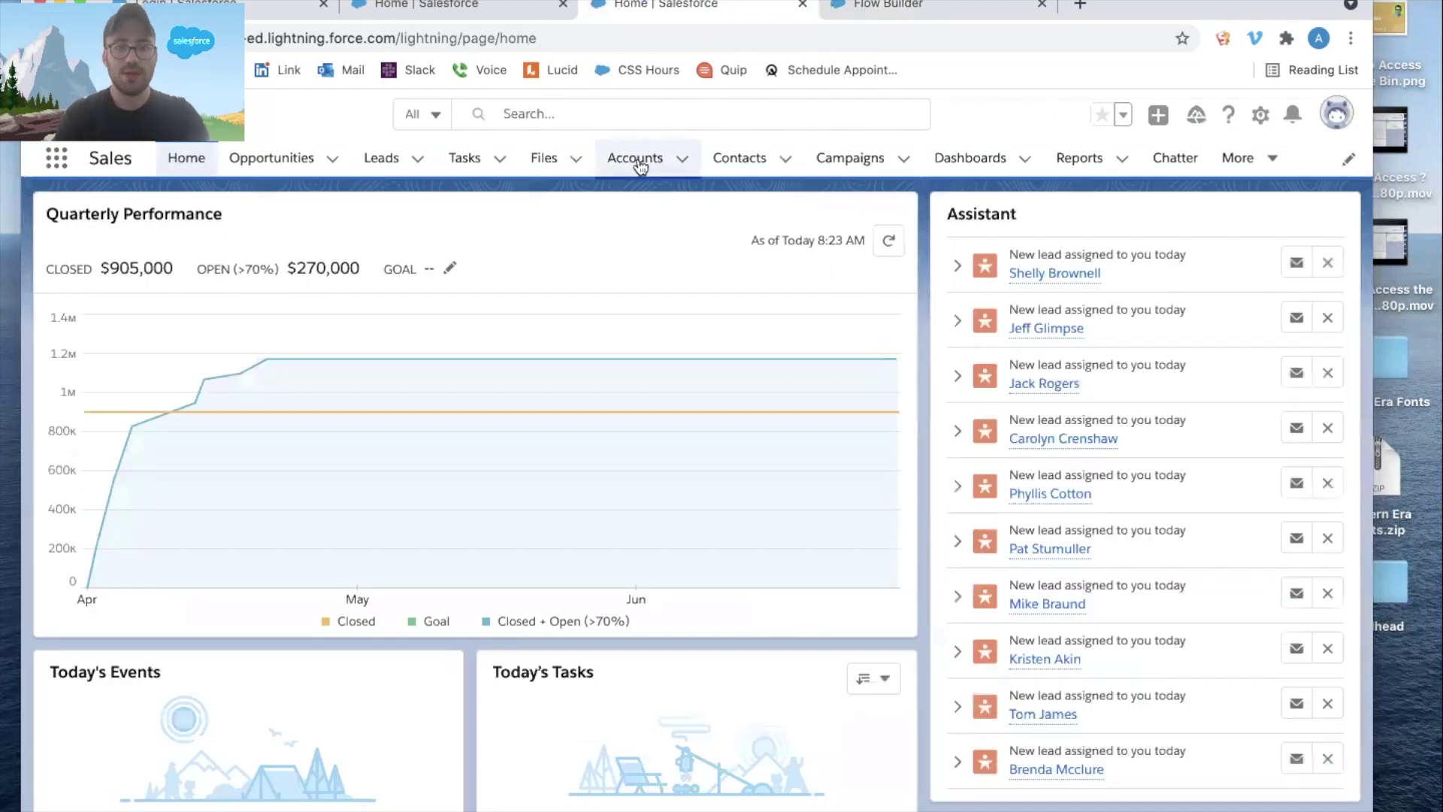
Open the Burlington Textiles Corp of America account from the All Accounts list view
left_click(638, 161)
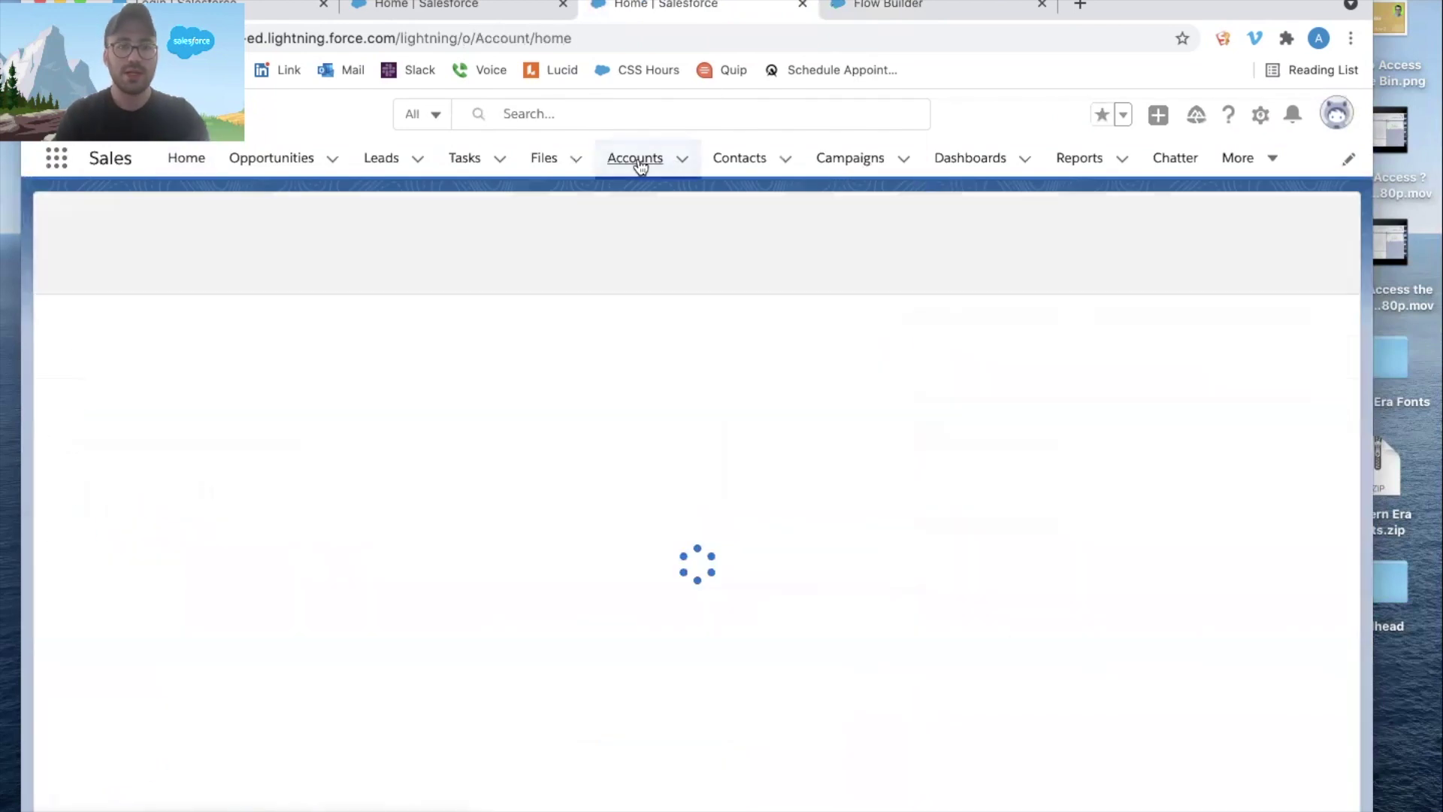
left_click(177, 237)
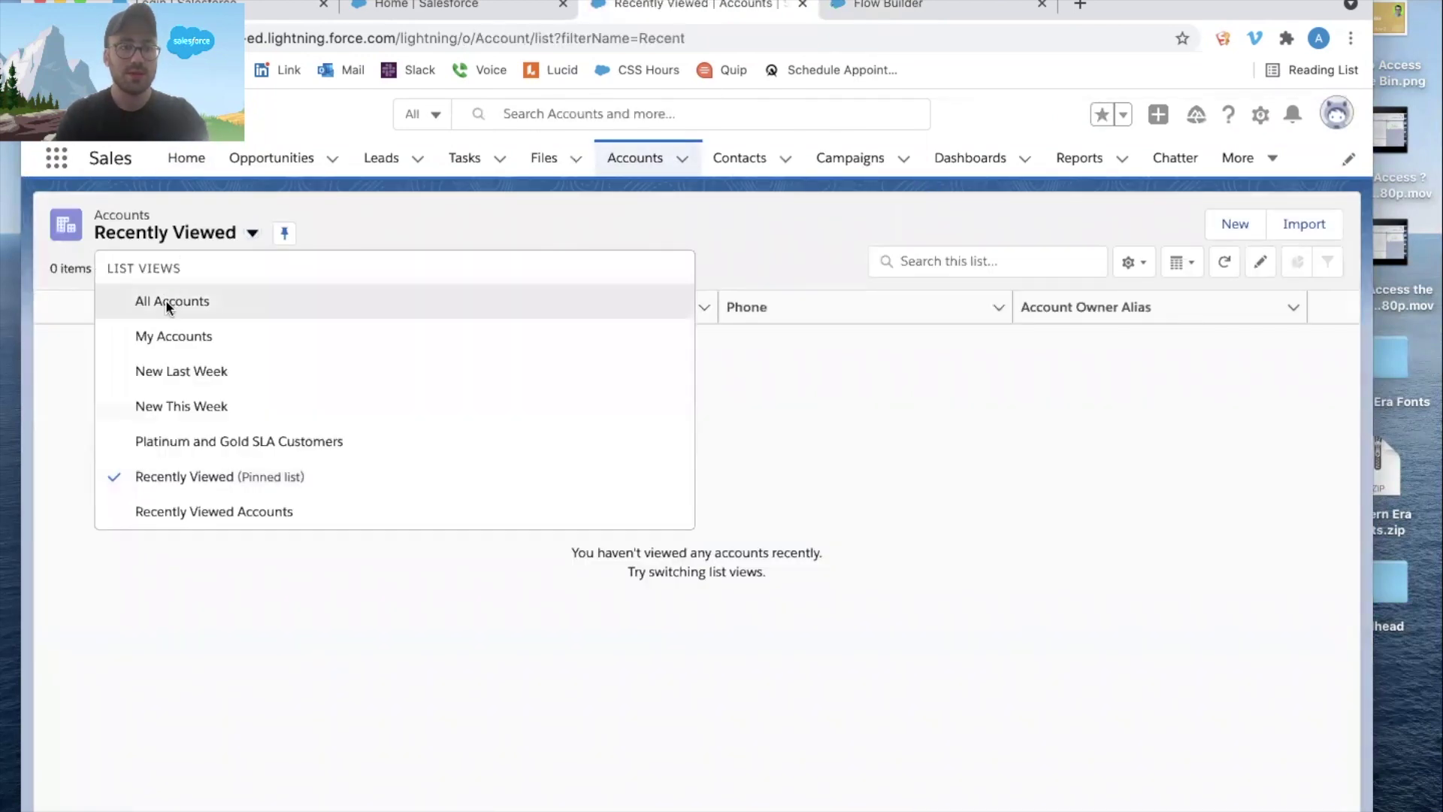
left_click(166, 299)
left_click(179, 324)
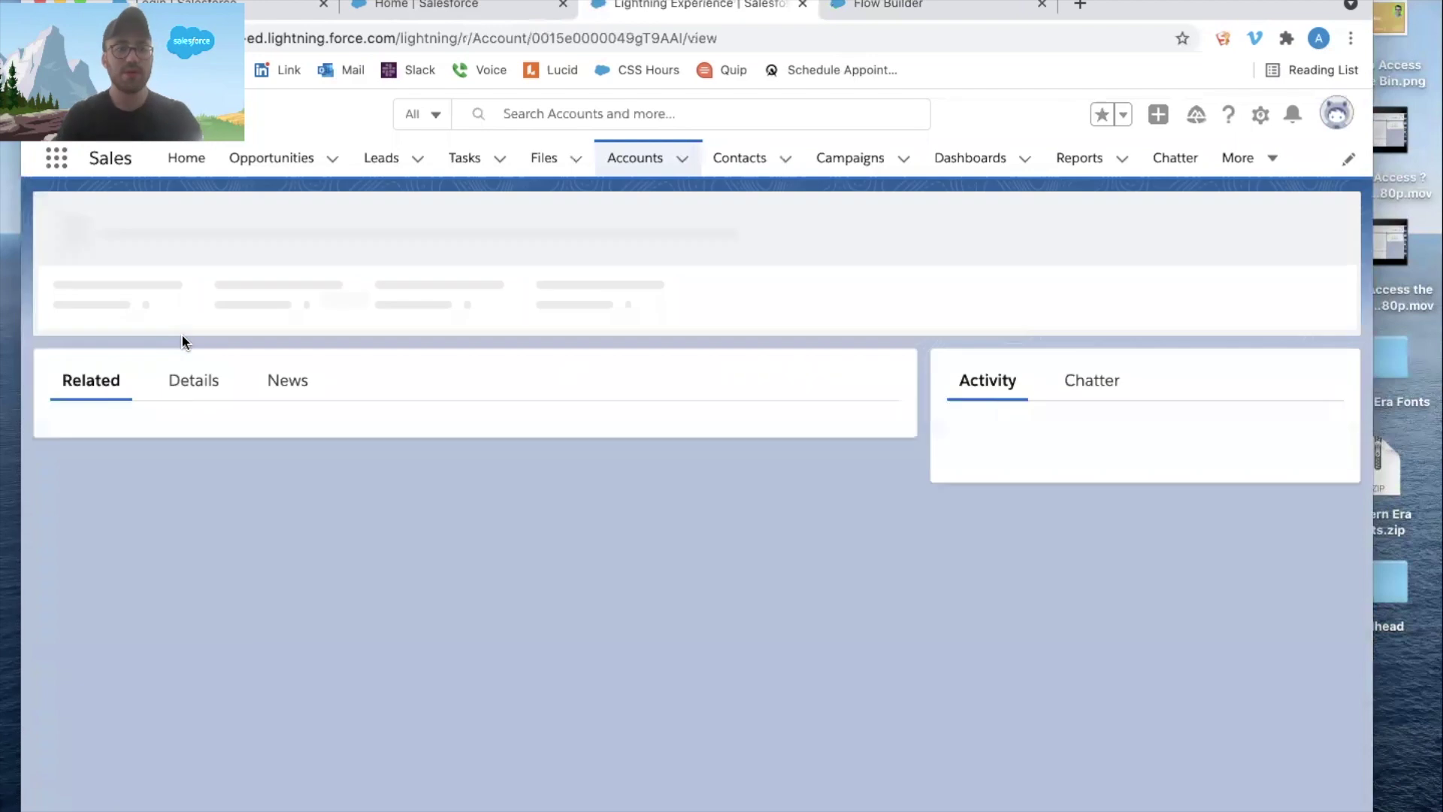
Check the account's Contacts field and compare it with the contacts in its related list
left_click(183, 378)
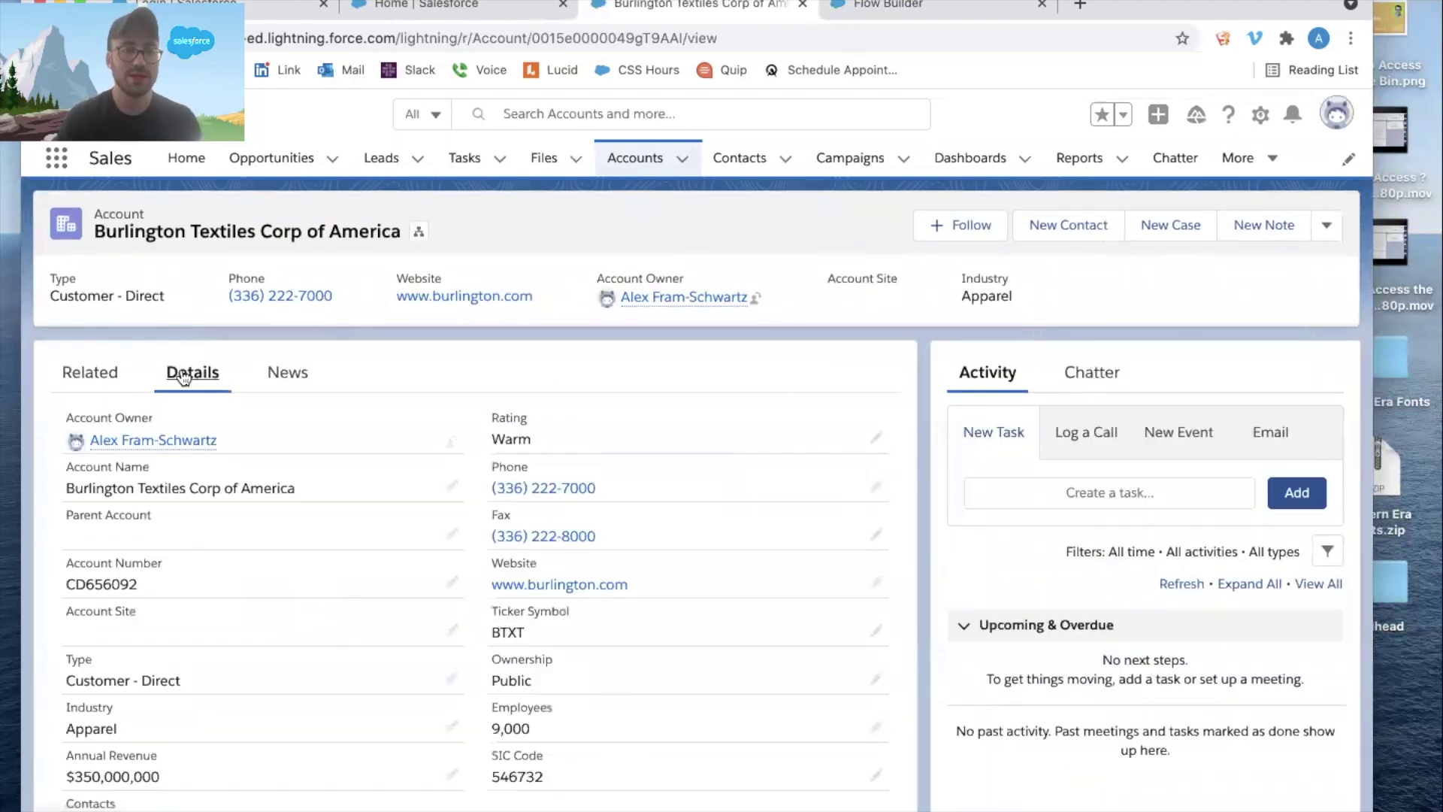
scroll(193, 471, "down", 2)
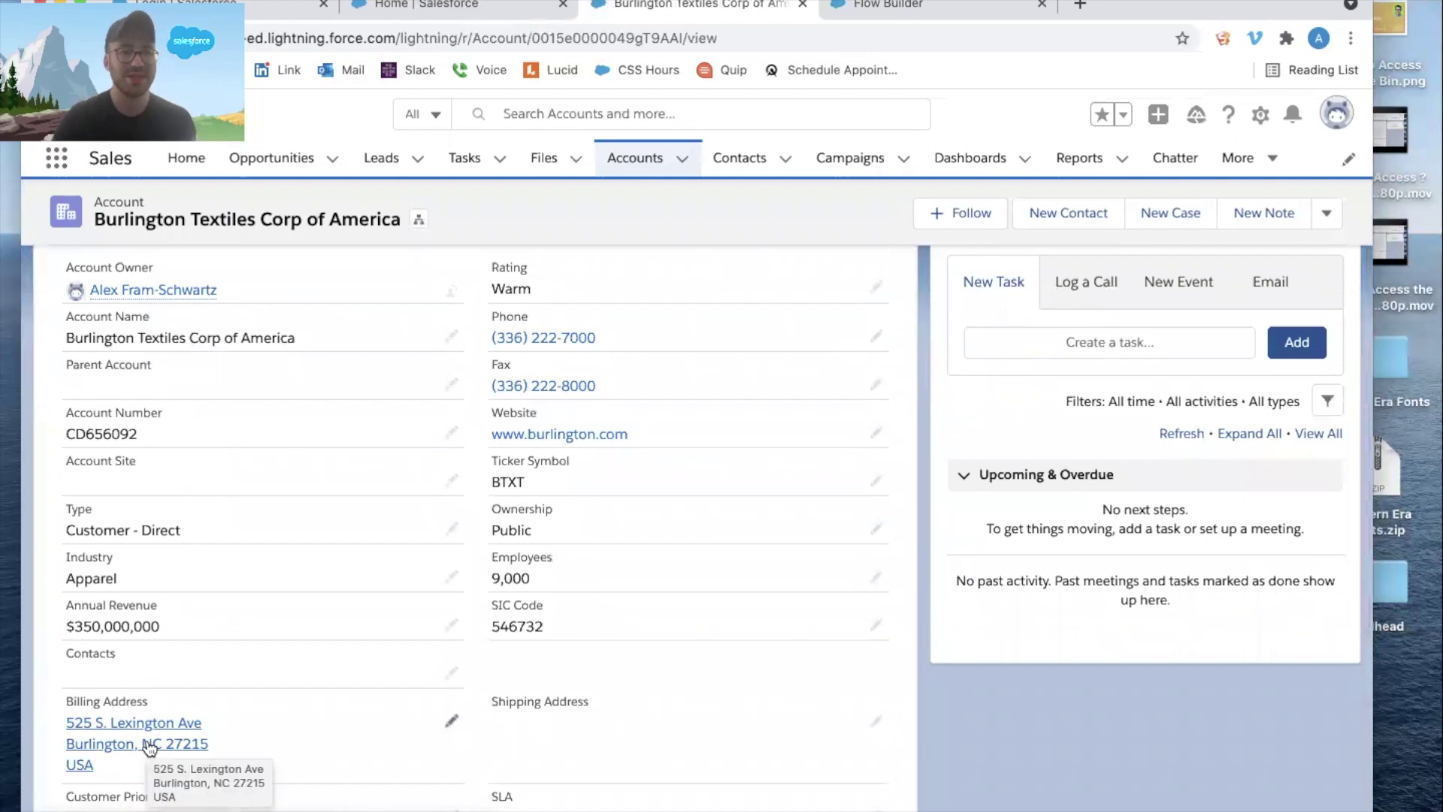
scroll(150, 748, "up", 2)
left_click(95, 374)
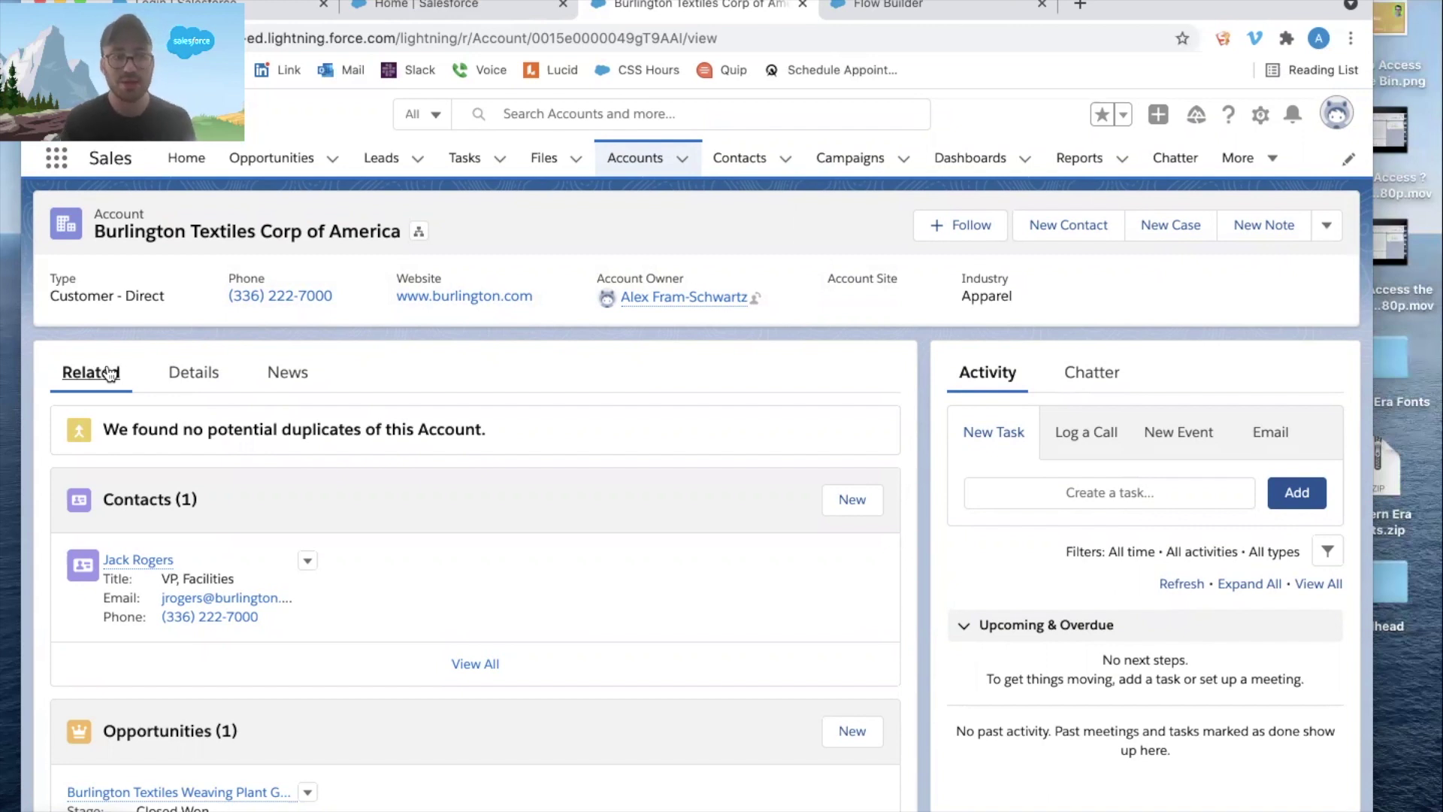
left_click(208, 368)
left_click(111, 378)
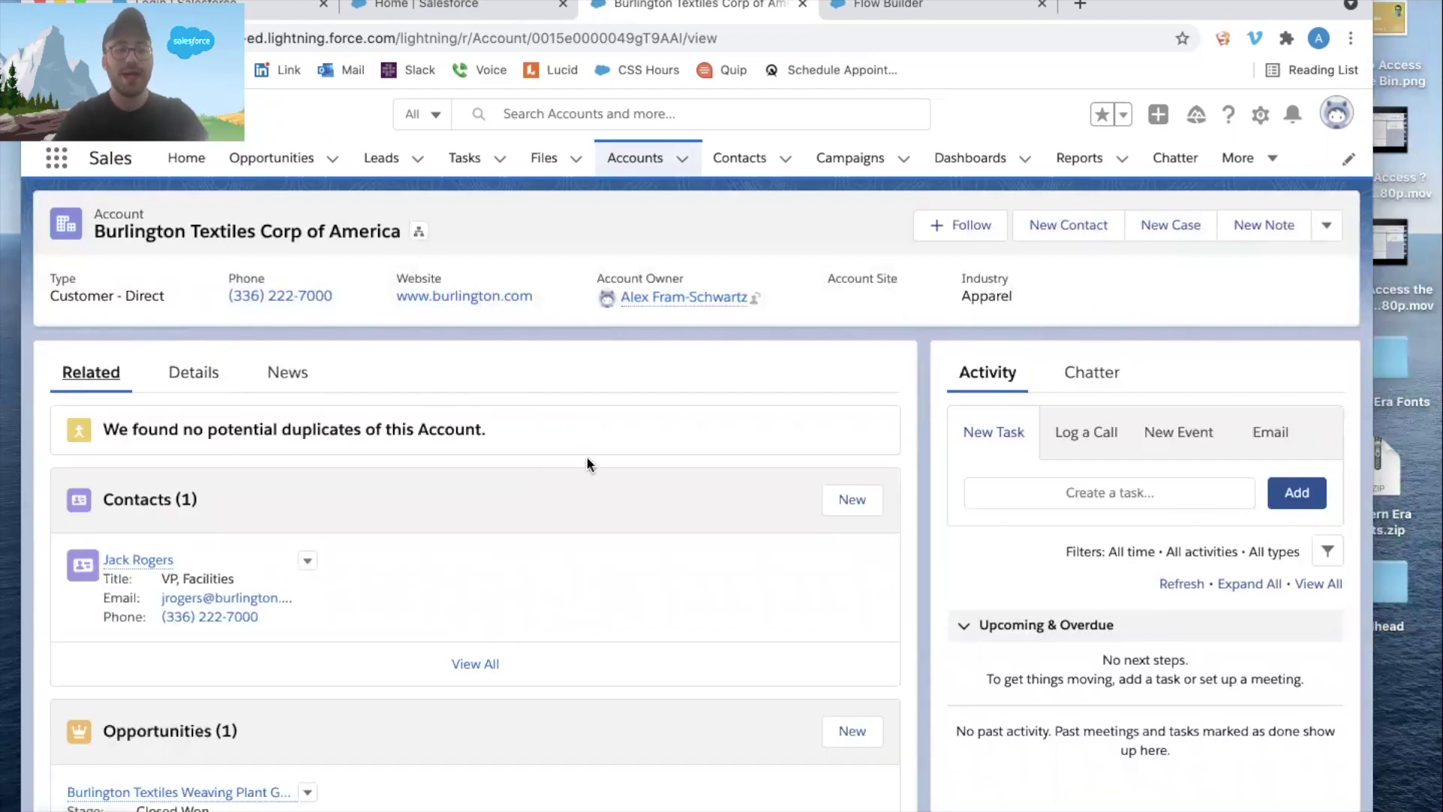
Create a new contact under the account by entering the contact's first and last name, and save it
left_click(851, 499)
left_click(409, 426)
type("Alex")
key("Tab")
type("Smith")
key("Tab")
scroll(887, 483, "down", 2)
left_click(789, 753)
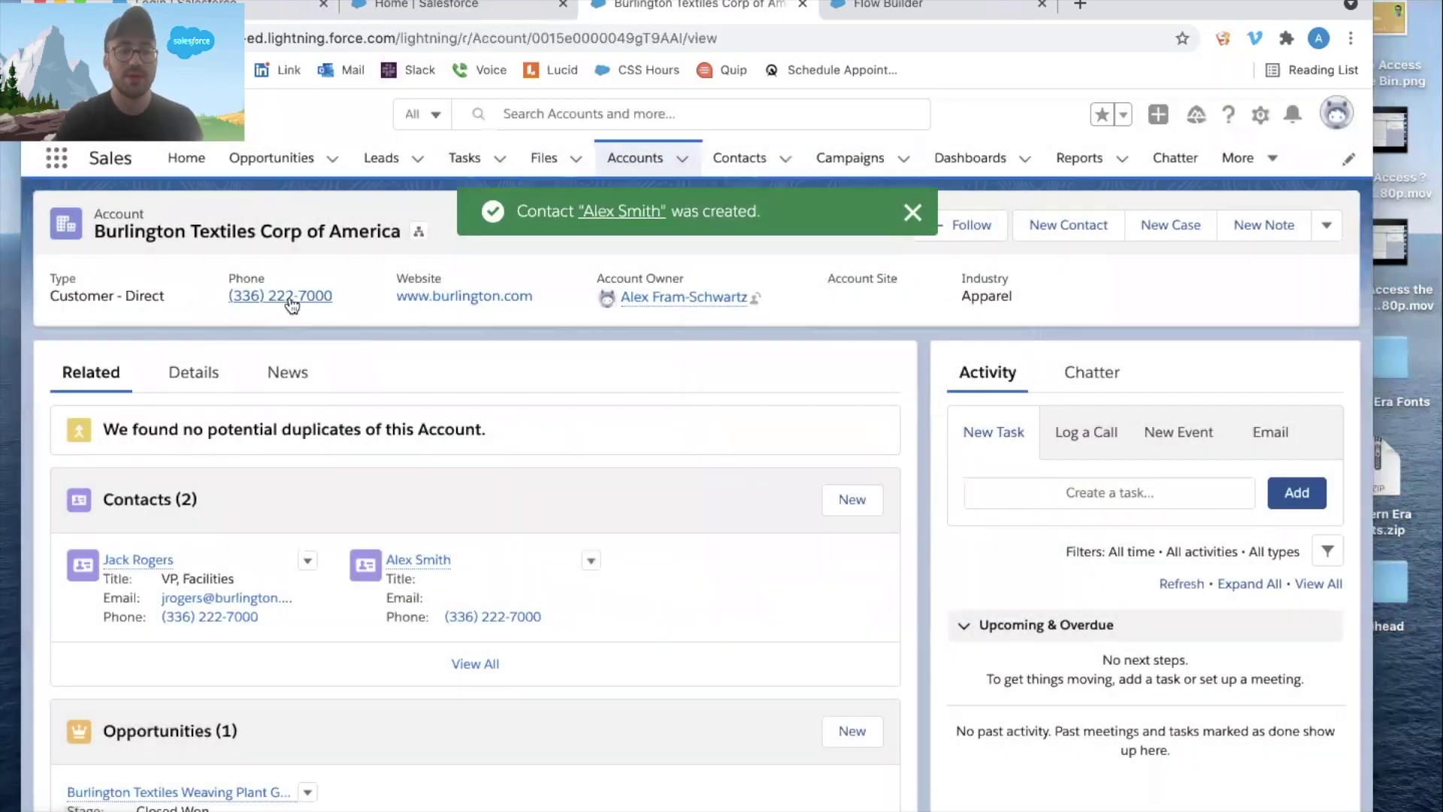
Check the Contacts field in the account's details for the flow's result
left_click(194, 372)
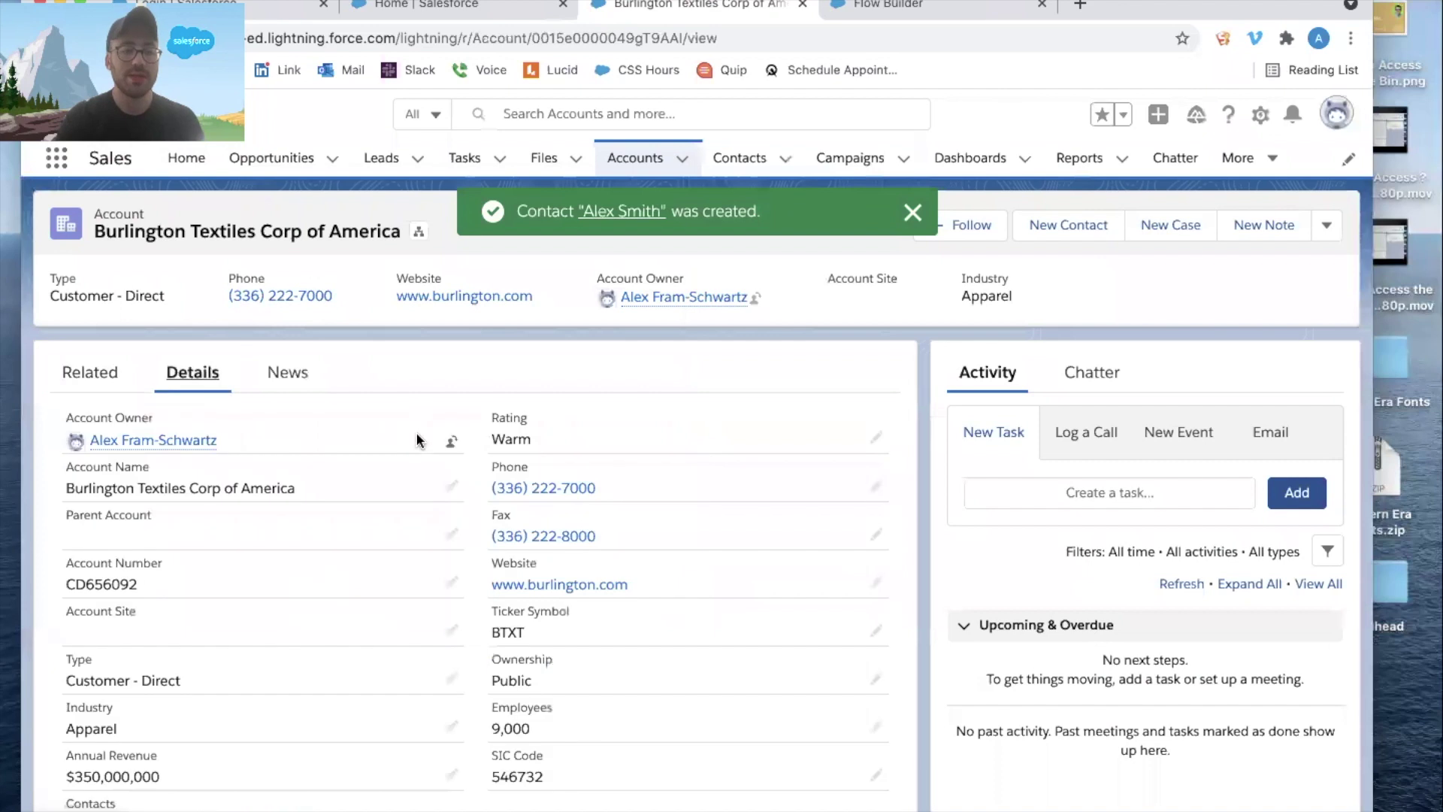
scroll(416, 436, "down", 3)
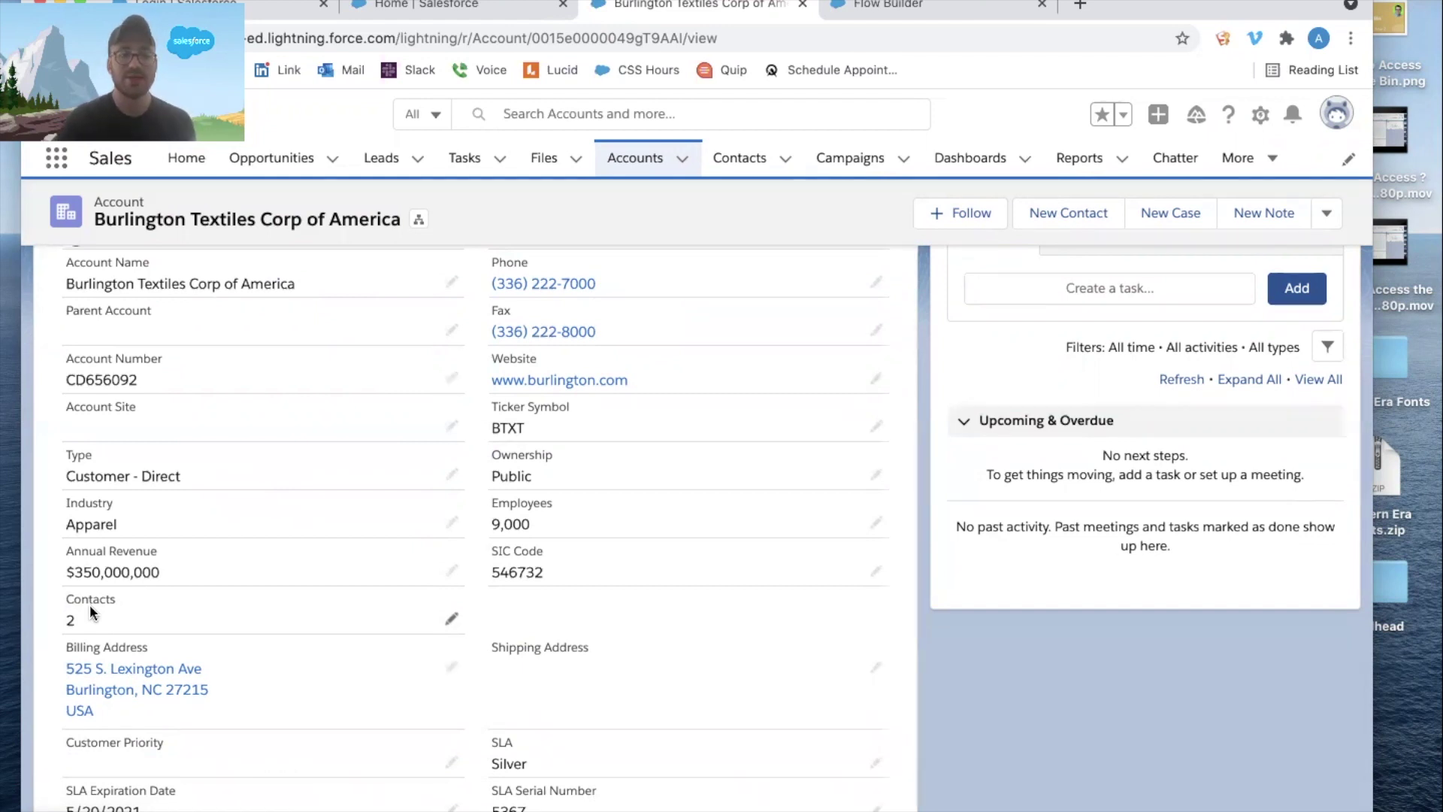
scroll(88, 604, "up", 3)
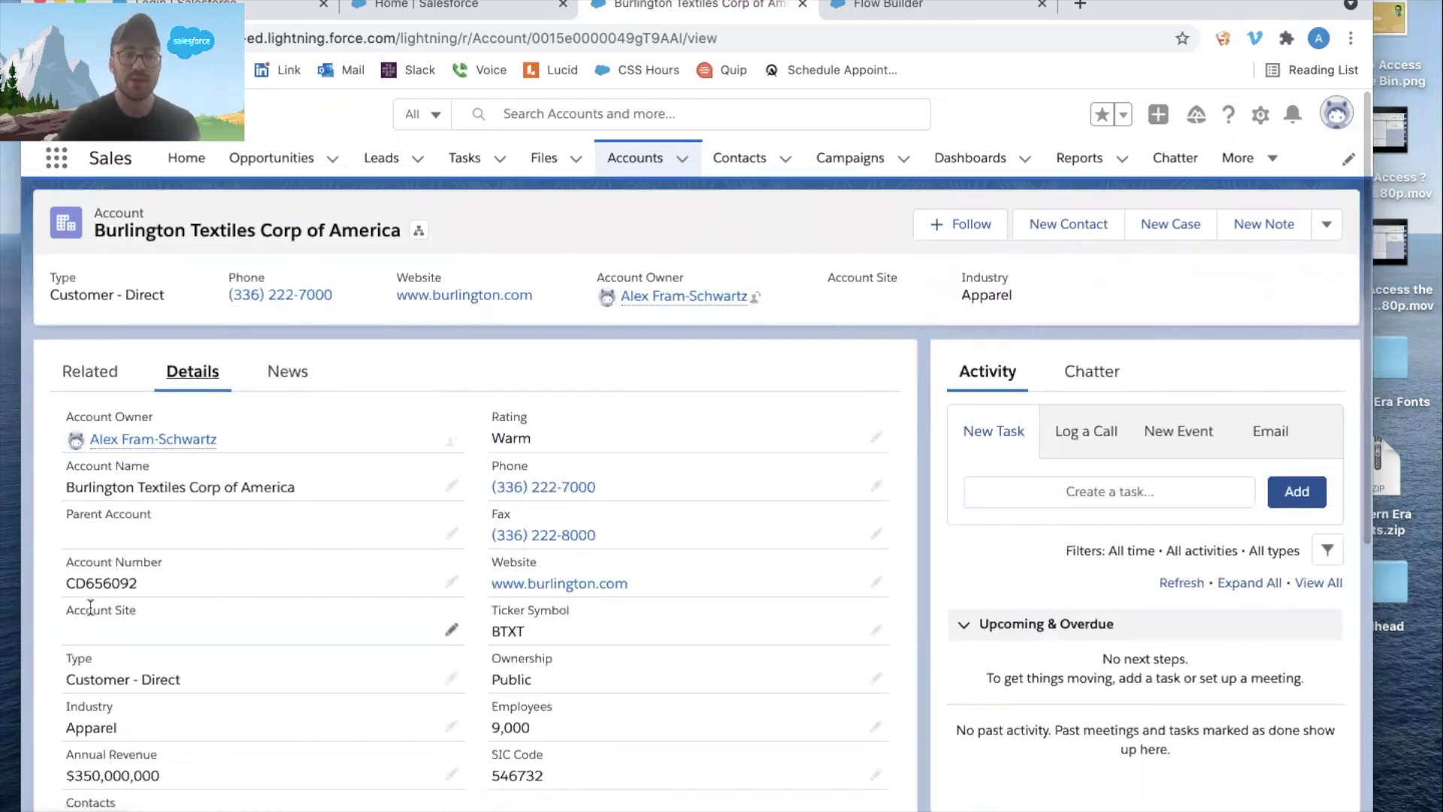
Review the Contacts value again in the details of the Burlington Textiles Corp of America account
scroll(90, 609, "down", 3)
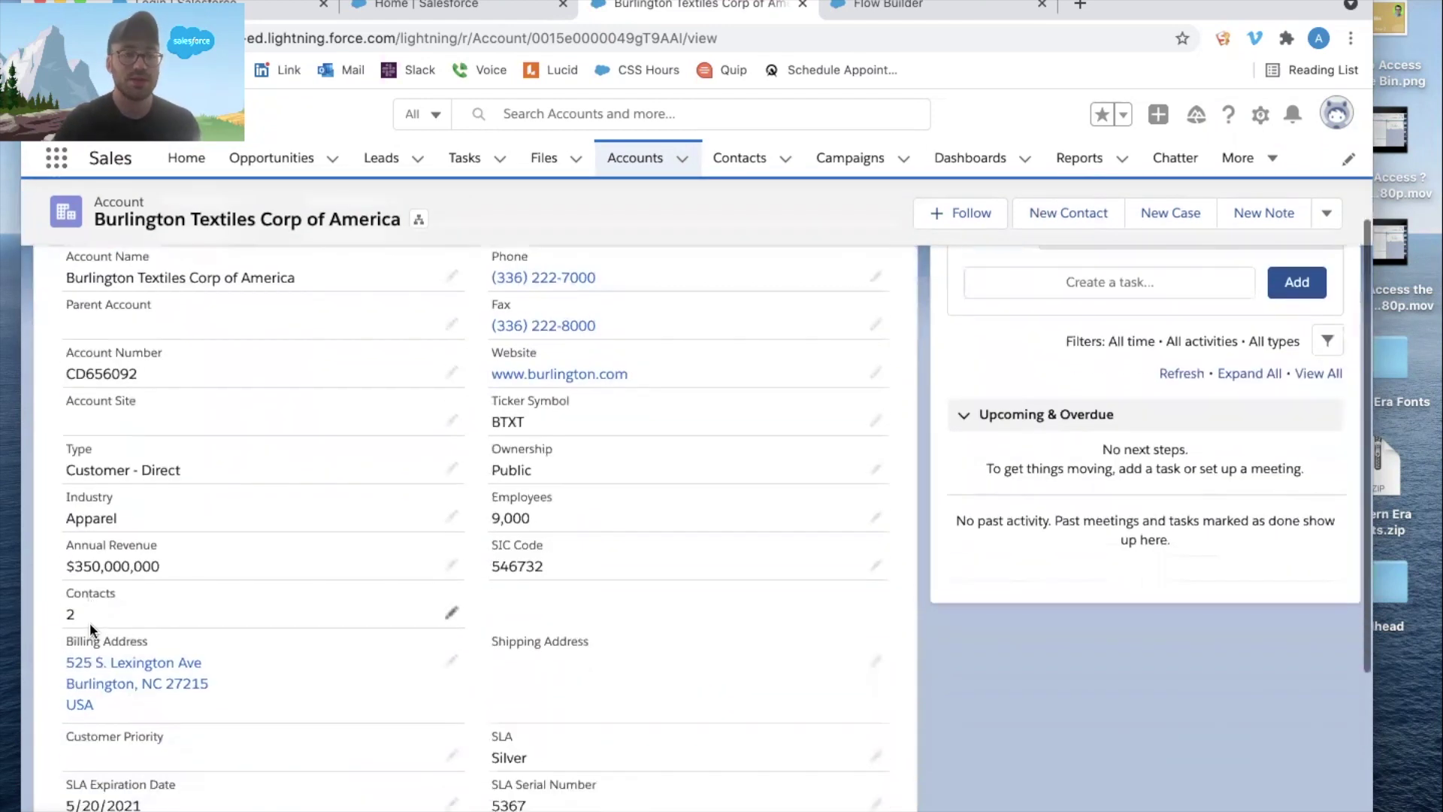
scroll(89, 622, "up", 3)
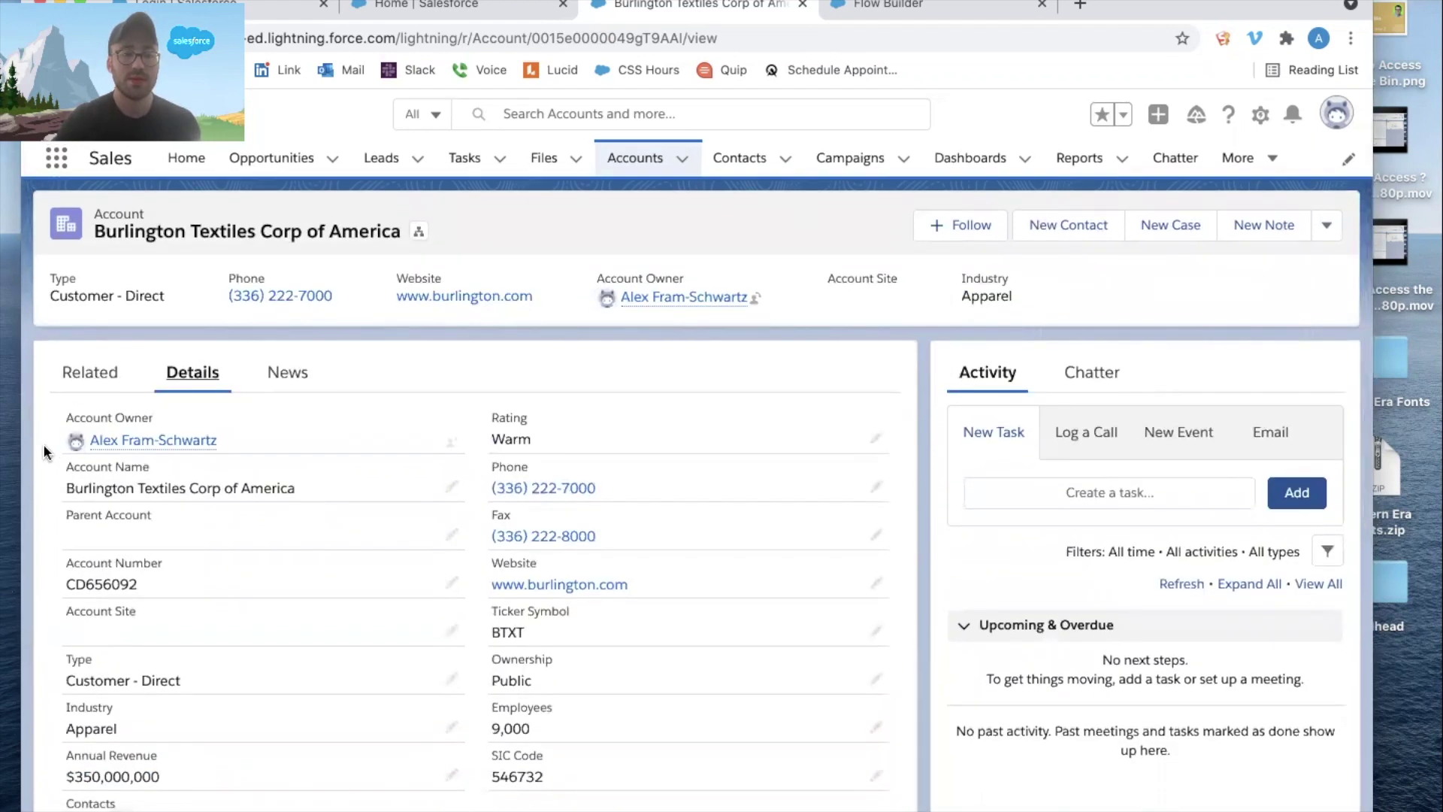
scroll(43, 443, "down", 2)
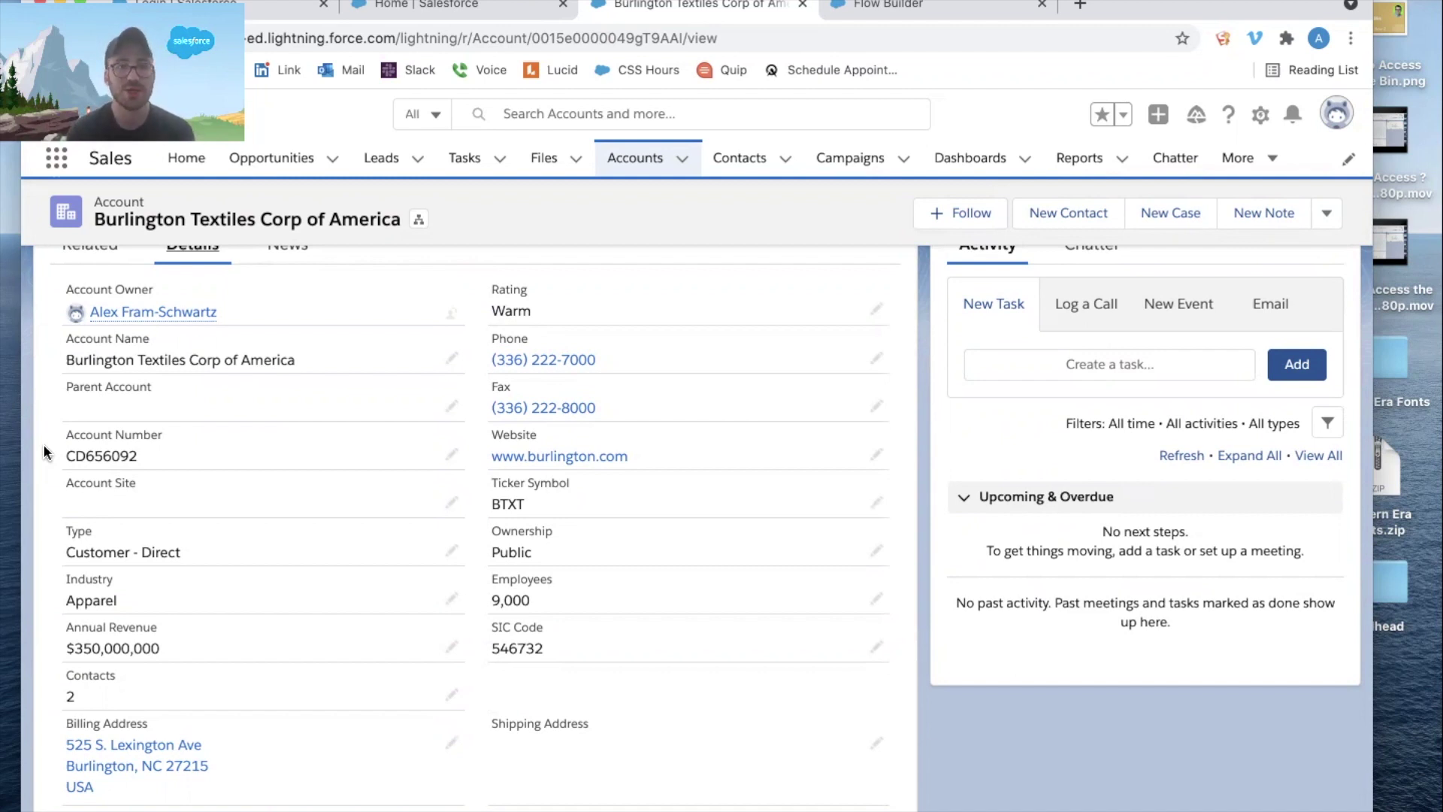
Return to the flow and add a Decision on the Default Outcome path, with "Account Field Changed?" as both label and description
left_click(873, 6)
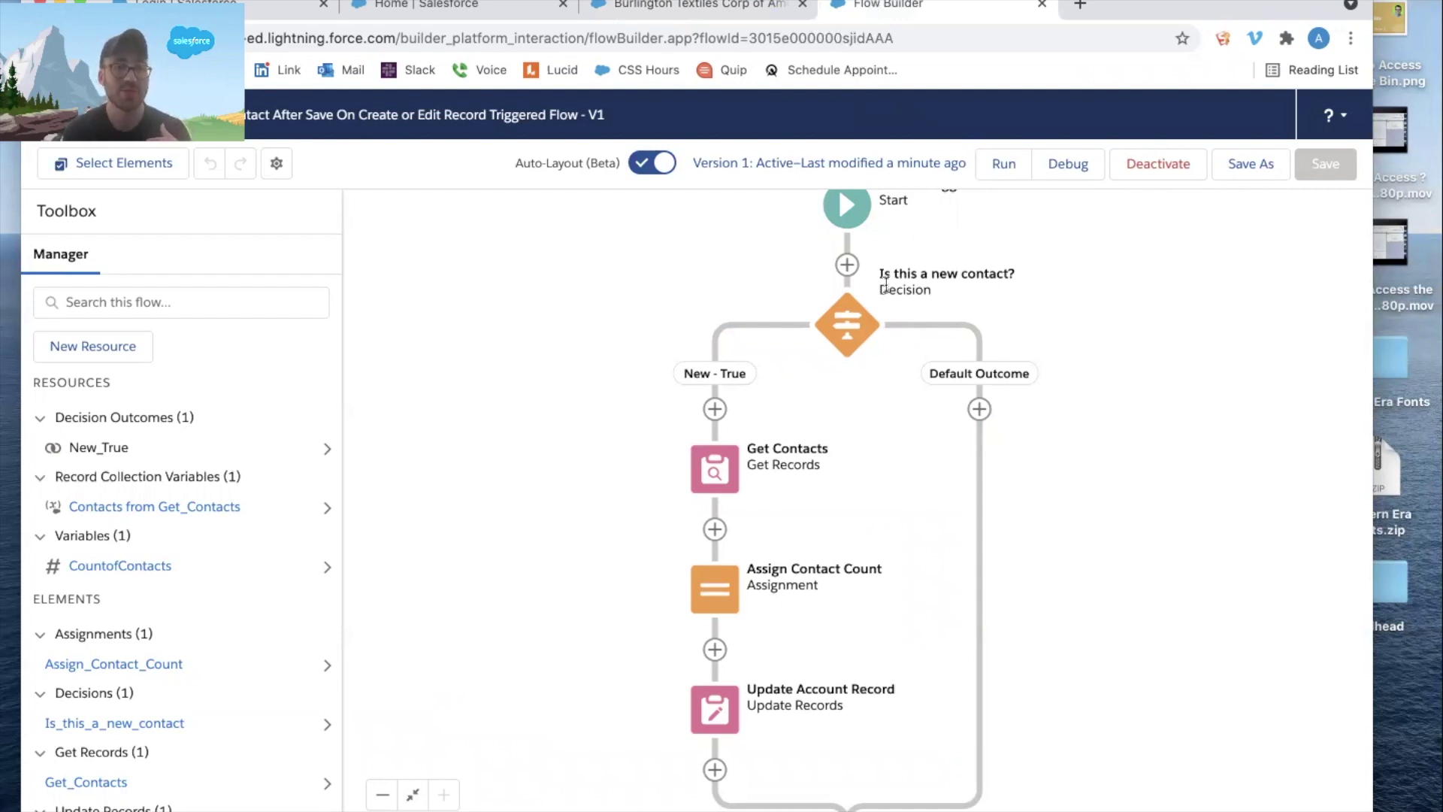
scroll(1105, 408, "right", 2)
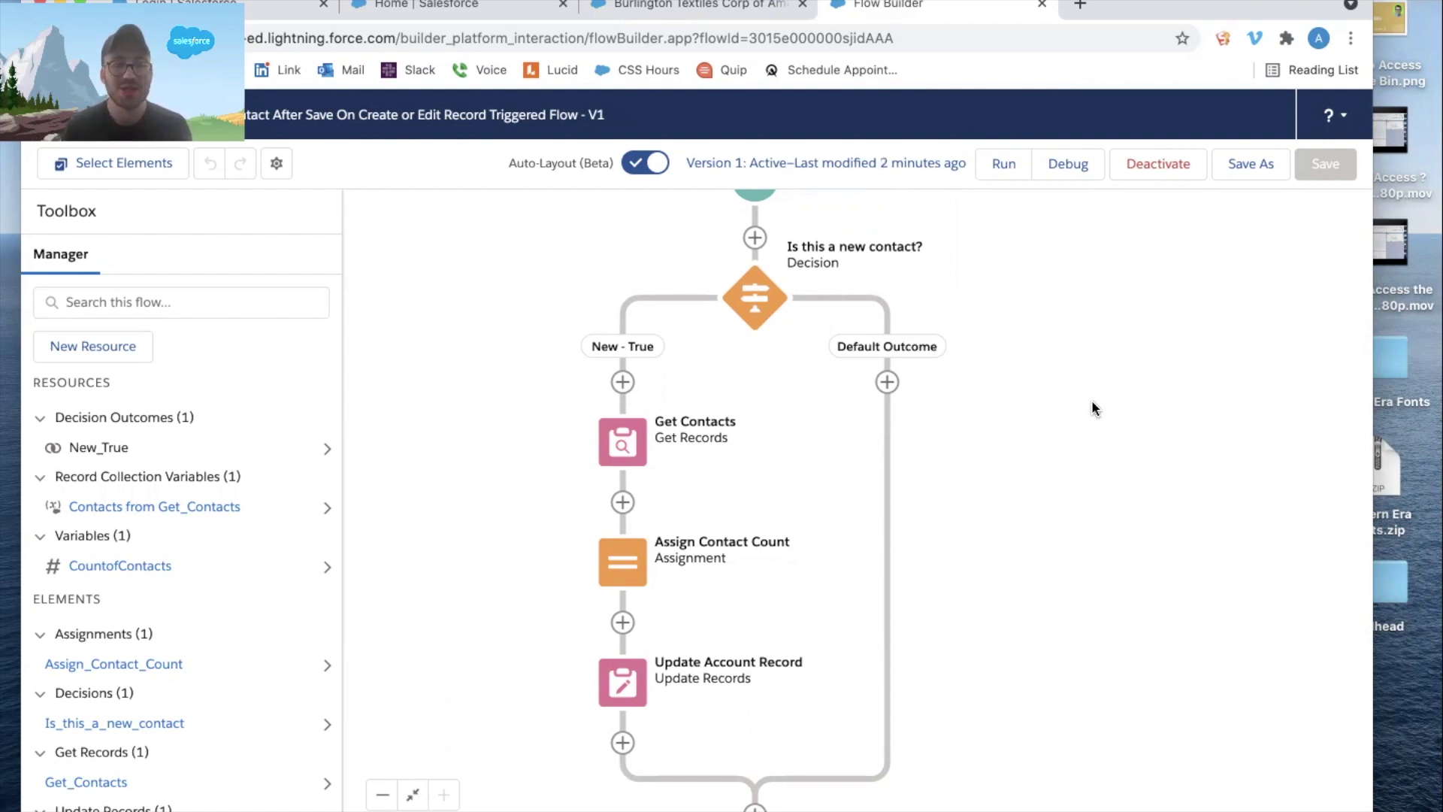
left_click(886, 382)
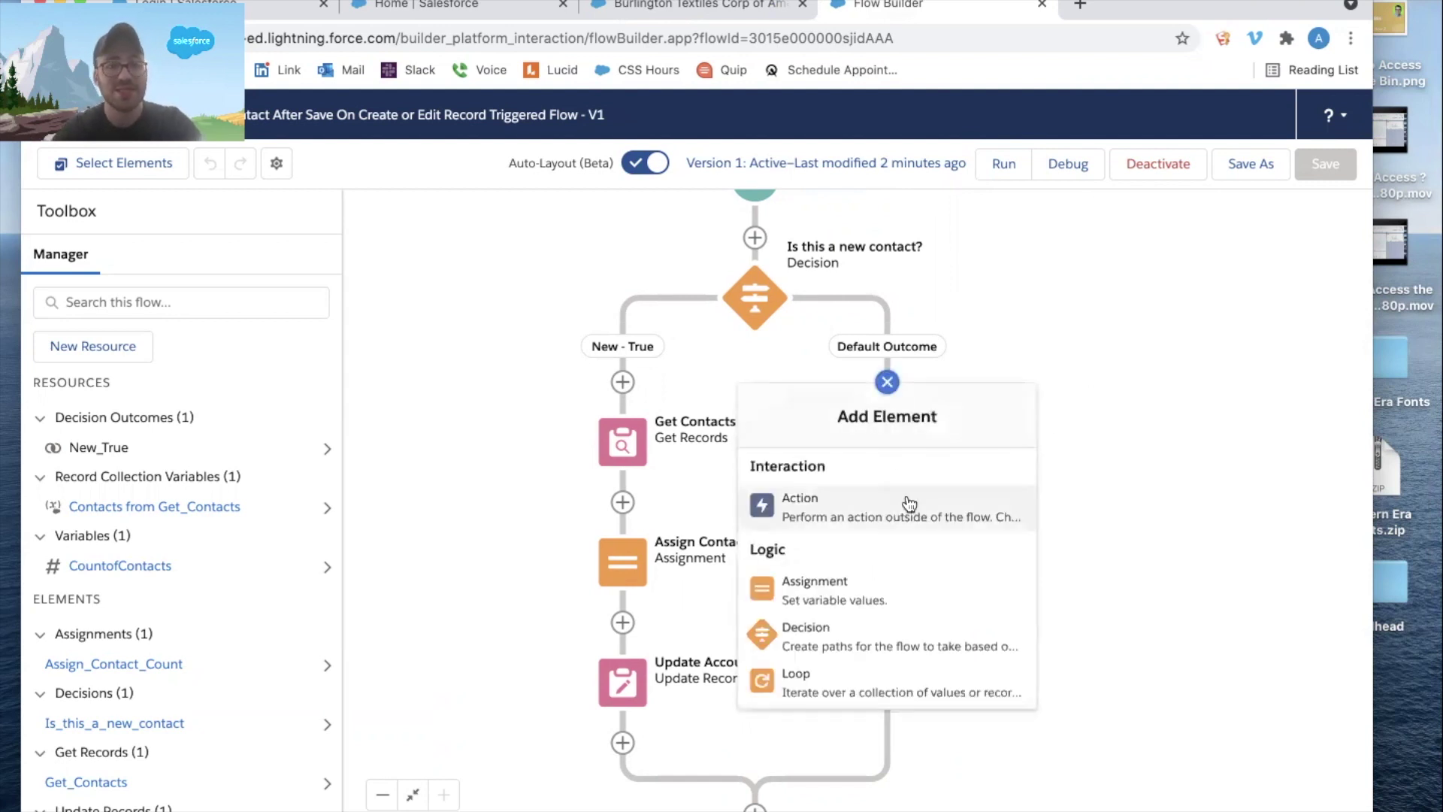
scroll(909, 504, "down", 2)
left_click(875, 563)
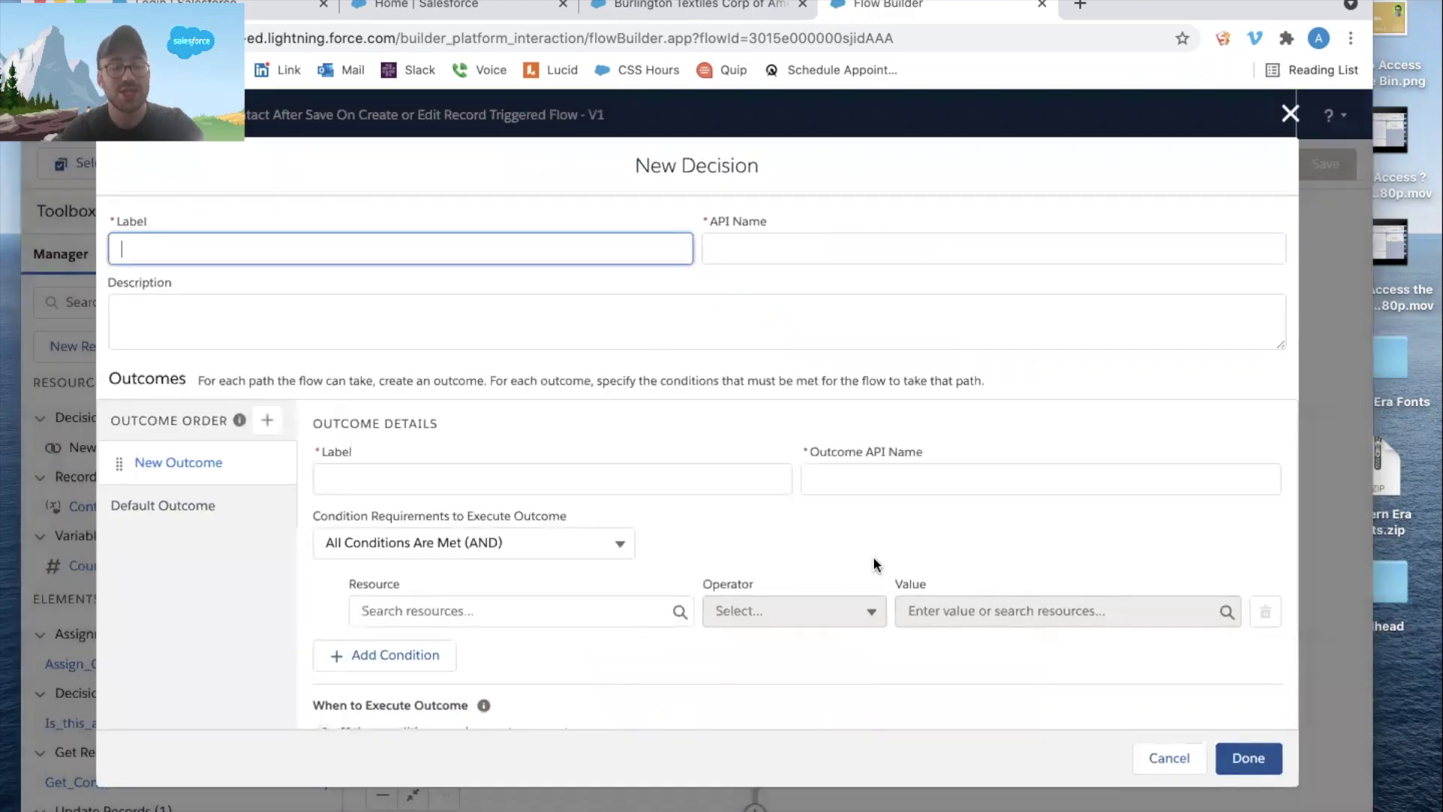
type("Account Field")
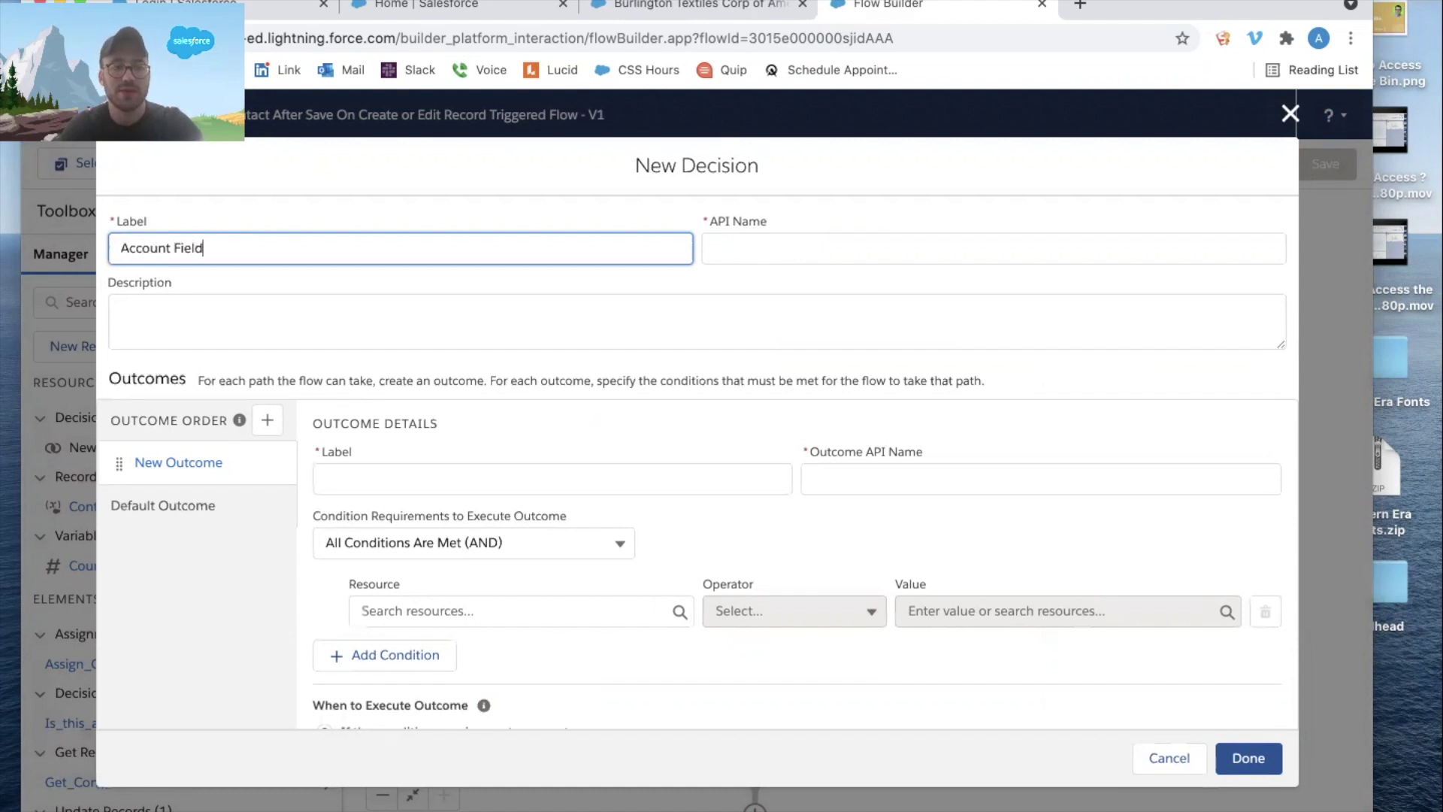
type(" Changed?")
key("Tab")
key("Tab")
key("shift+Tab")
key("ctrl+c")
left_click(255, 315)
key("ctrl+v")
Label the decision's outcome "Account Field Changed - True" and let its API name fill in from the label
left_click(432, 478)
type("Ac")
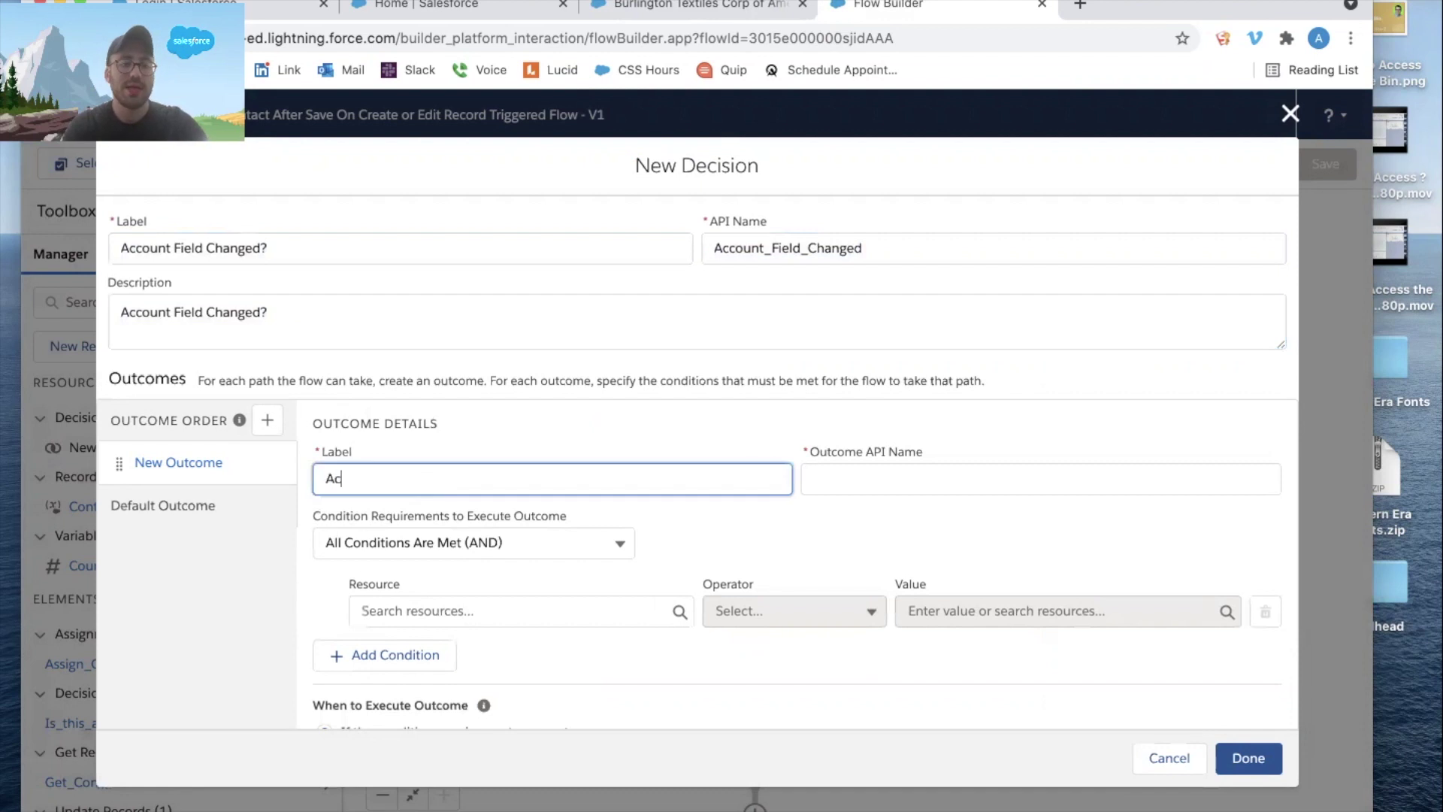
type("count Field Changed")
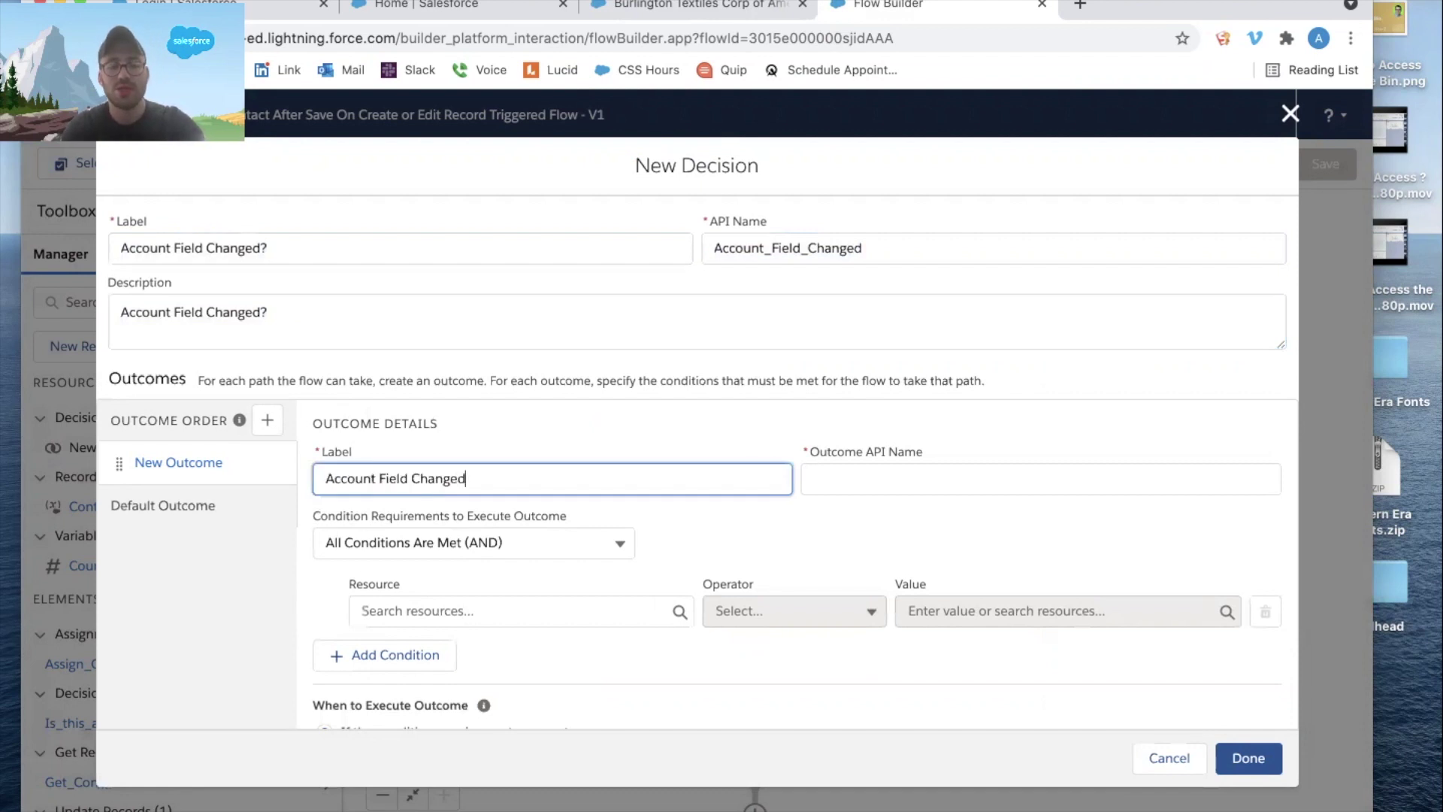
type(" - True")
key("Tab")
key("Tab")
Set the outcome's condition resource to $Record__Prior > Account ID with the operator Does Not Equal
scroll(479, 556, "down", 1)
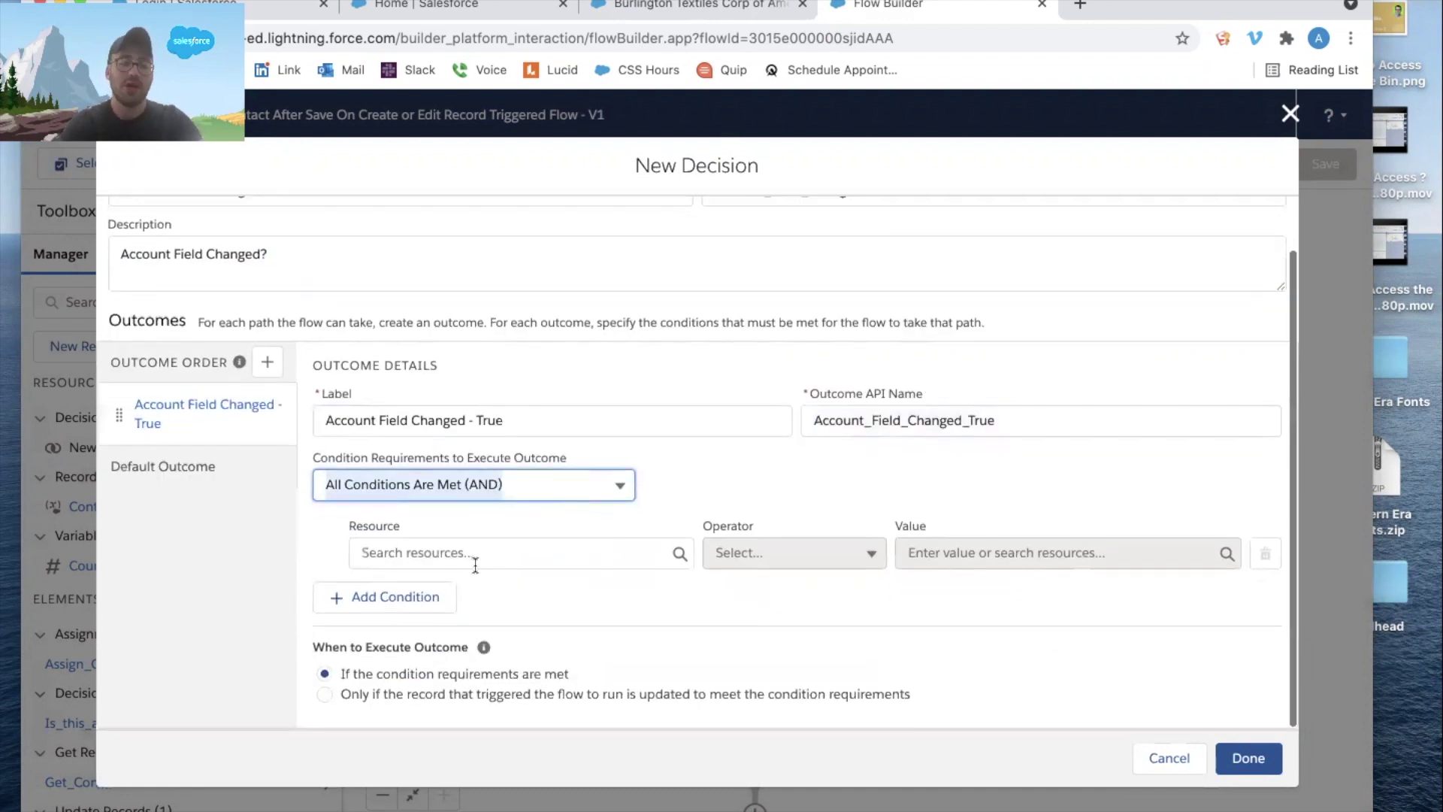
left_click(479, 554)
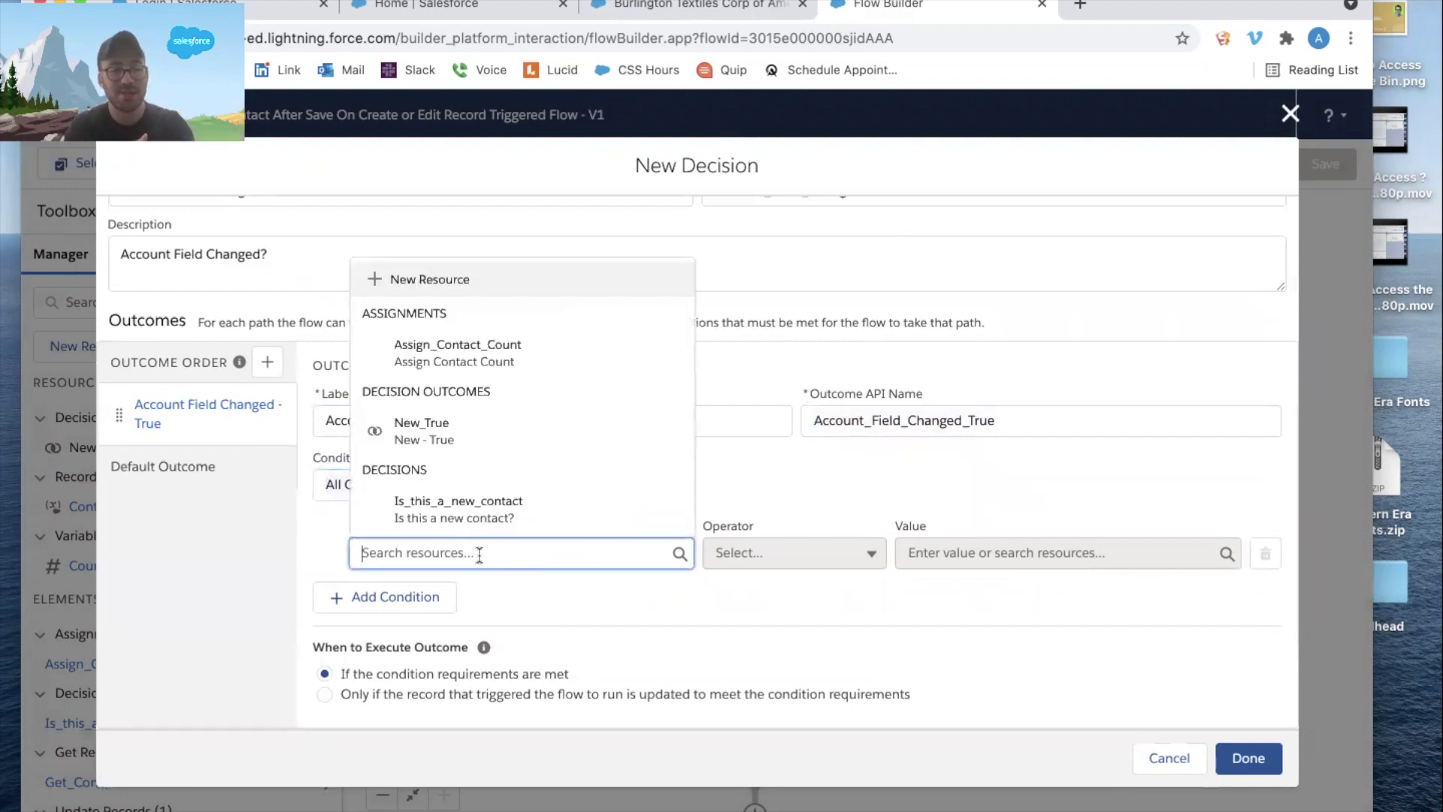
scroll(541, 417, "down", 10)
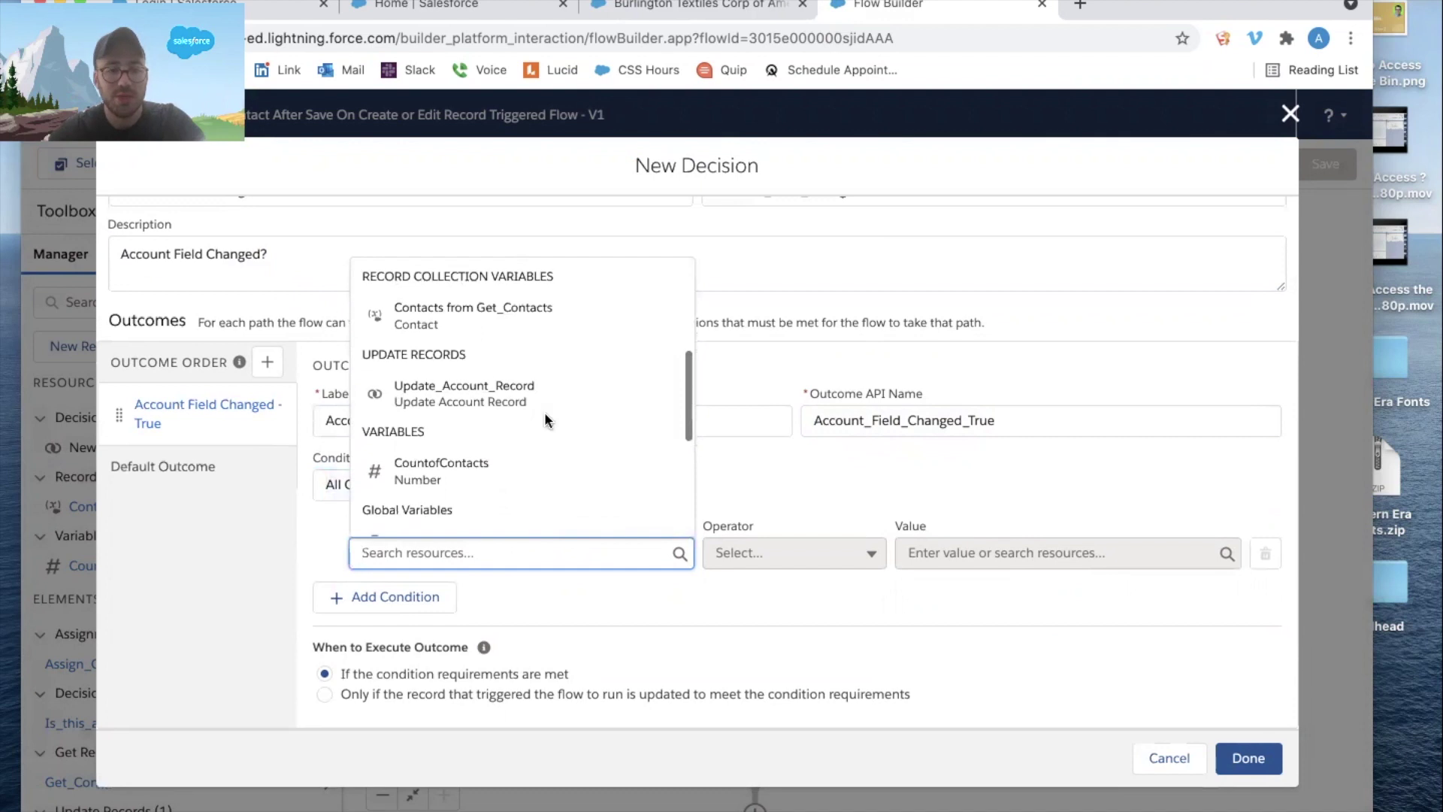
left_click(499, 451)
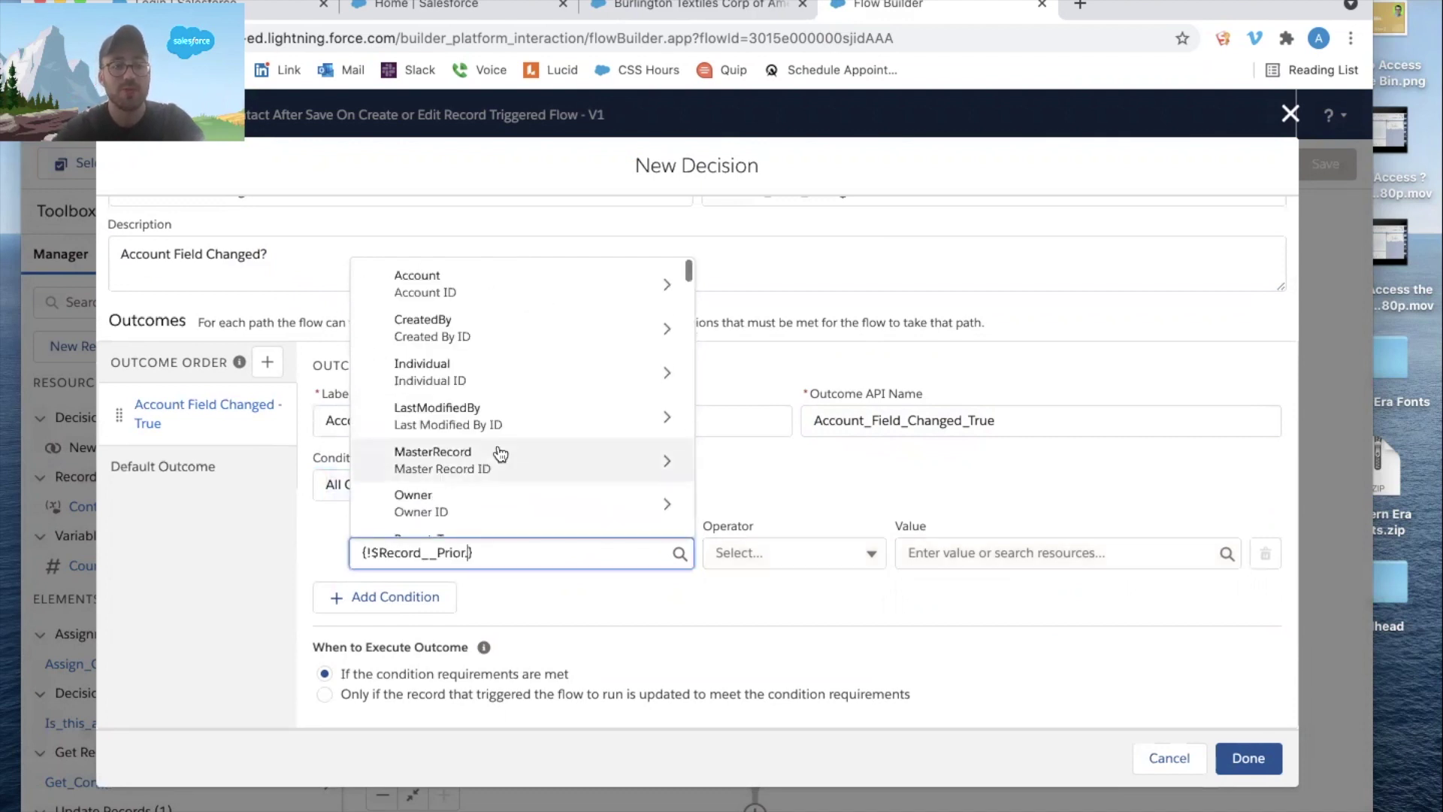
type("account")
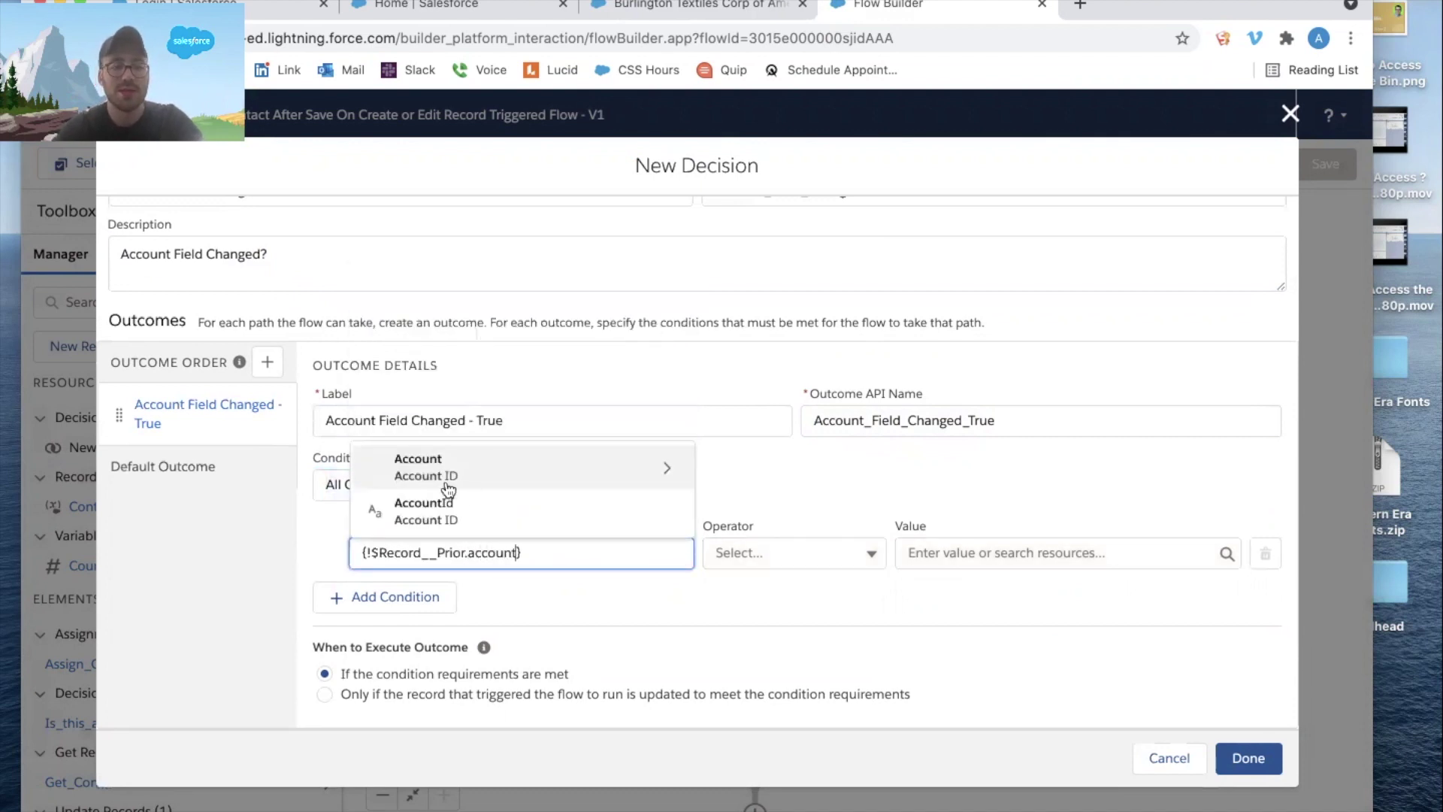
left_click(449, 499)
left_click(797, 553)
left_click(802, 636)
Set the condition's comparison value to $Record > Account ID and finish the decision
left_click(924, 552)
scroll(965, 413, "down", 5)
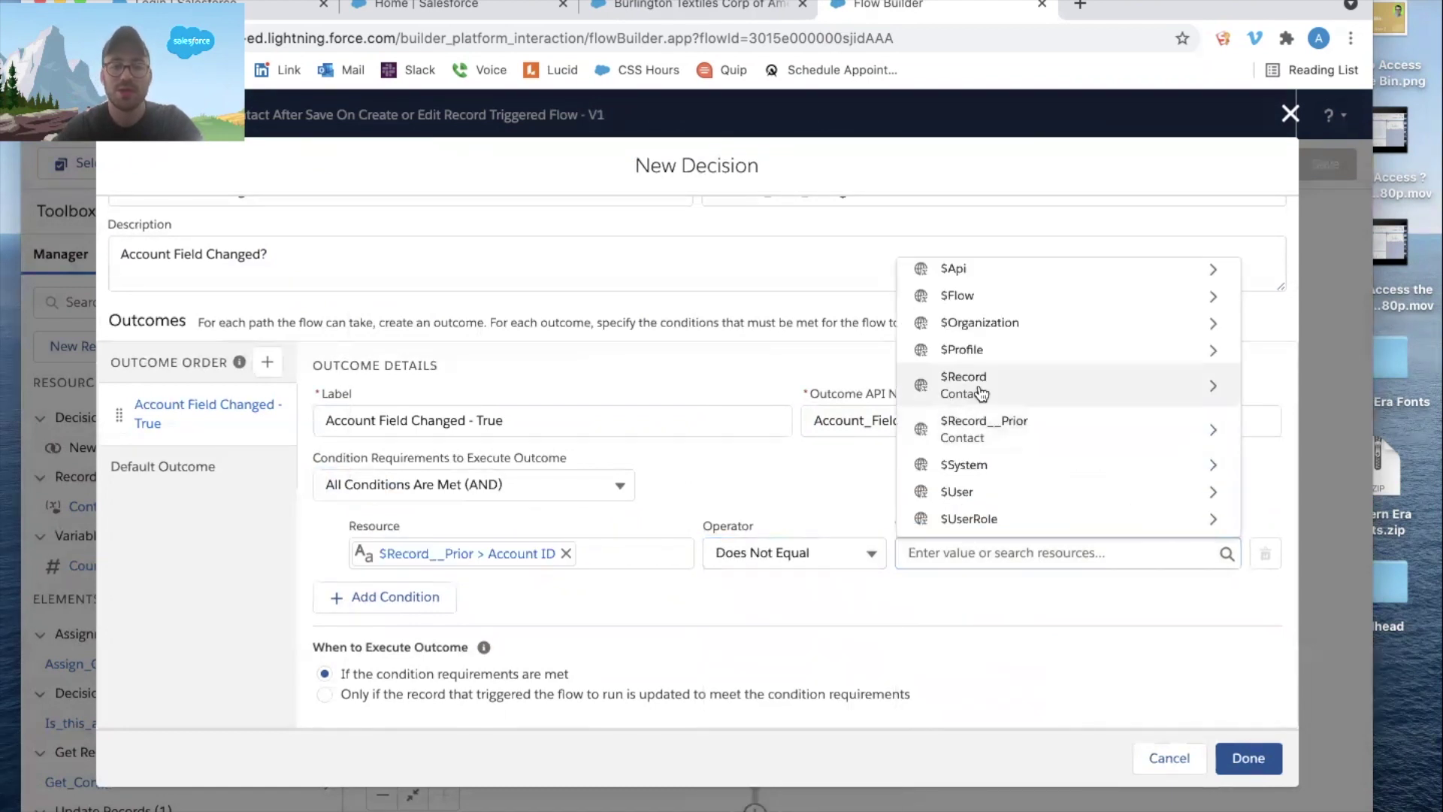
left_click(977, 387)
type("account")
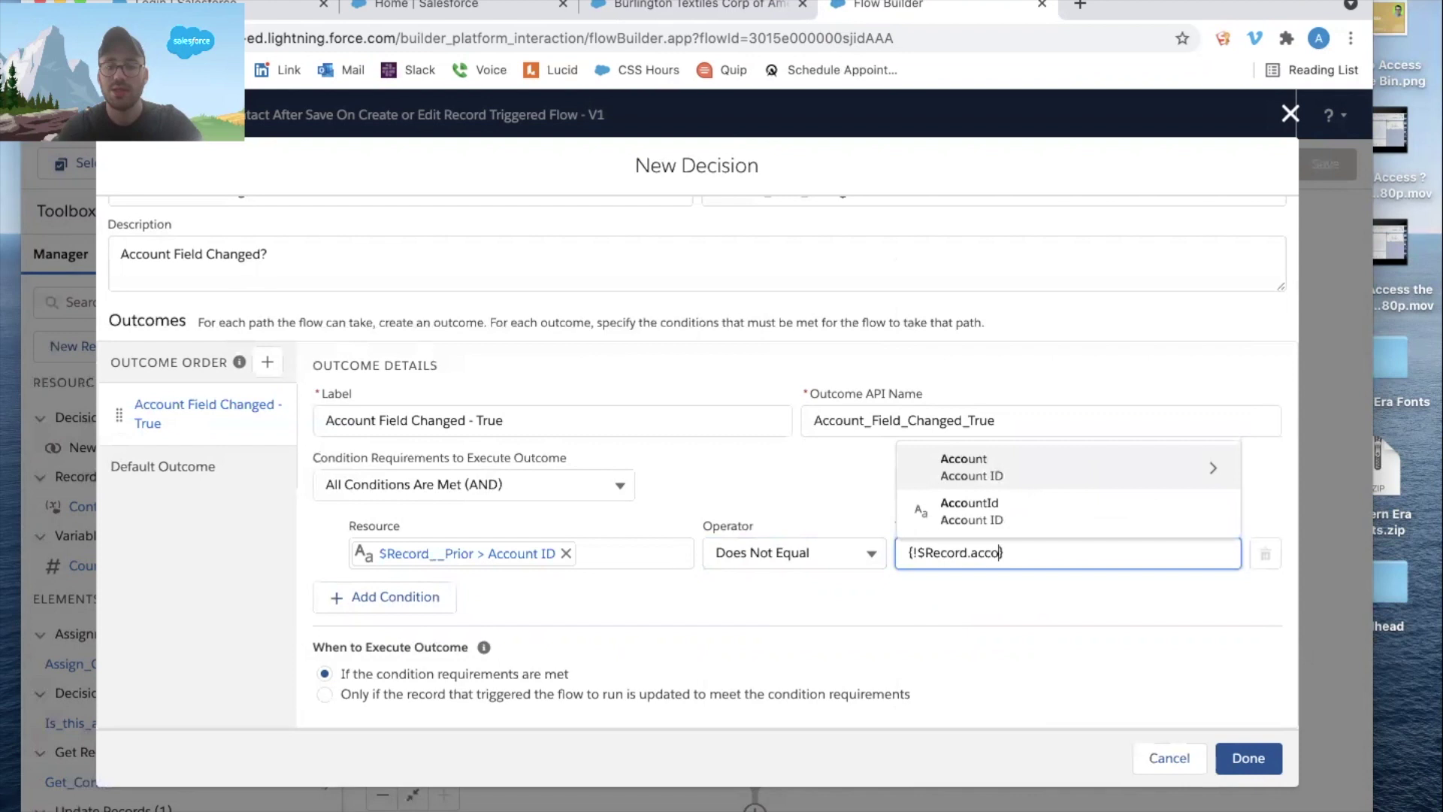
left_click(991, 504)
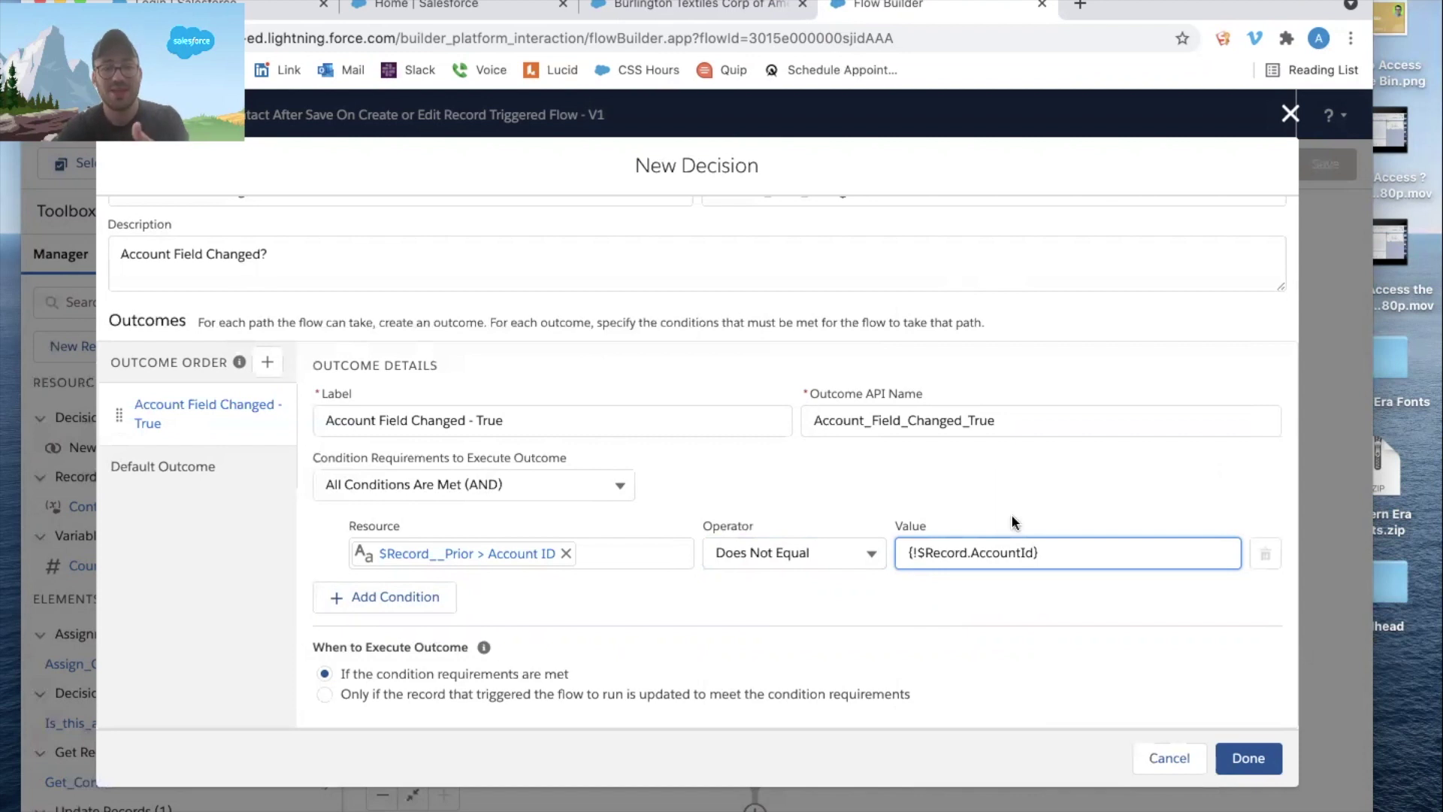
left_click(1133, 508)
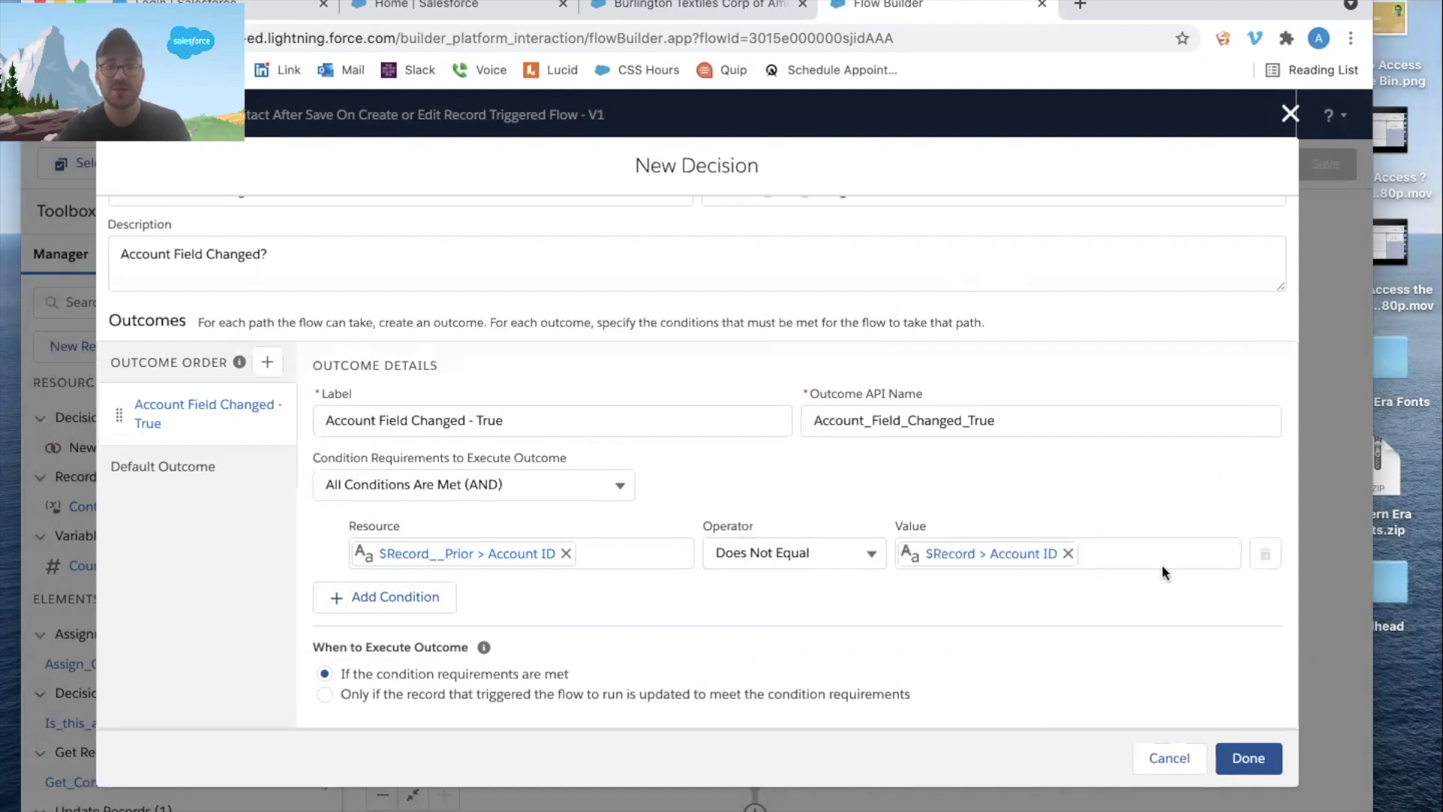
left_click(1262, 755)
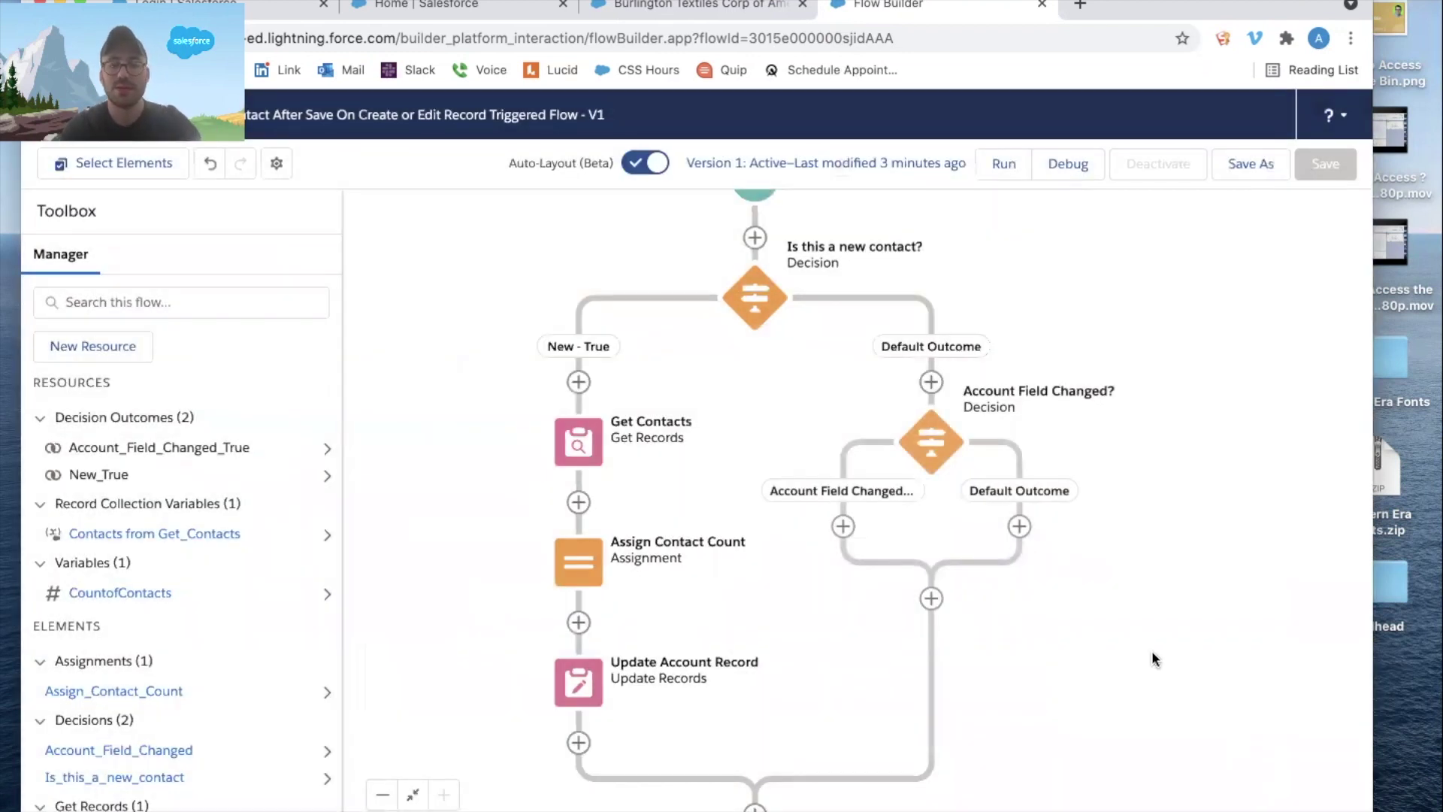
Add a Get Records element on the Account Field Changed path, with "Get Contacts from Old Account" as its label and description
left_click_drag(1153, 652, 1136, 668)
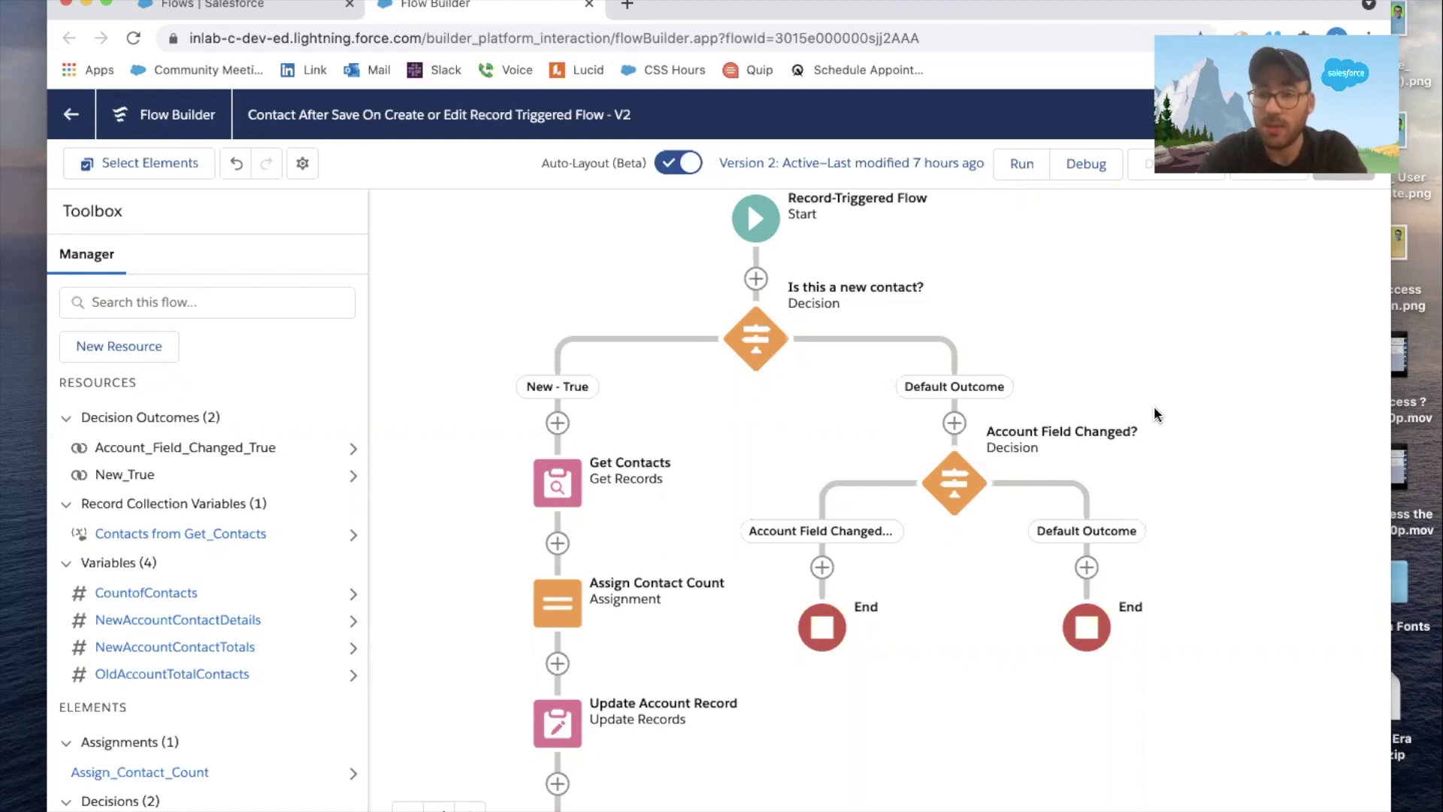
scroll(938, 570, "down", 2)
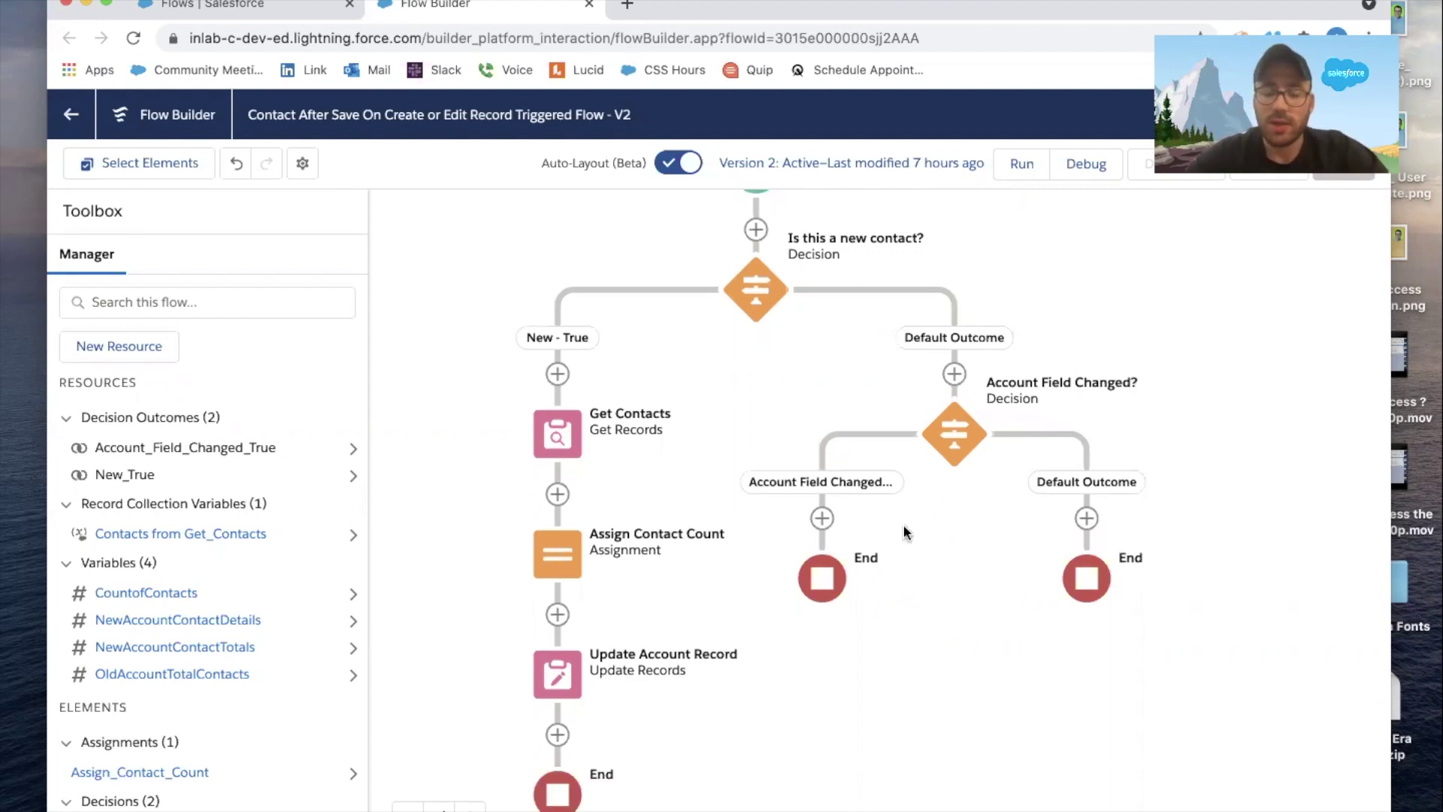
left_click(823, 518)
scroll(836, 687, "down", 5)
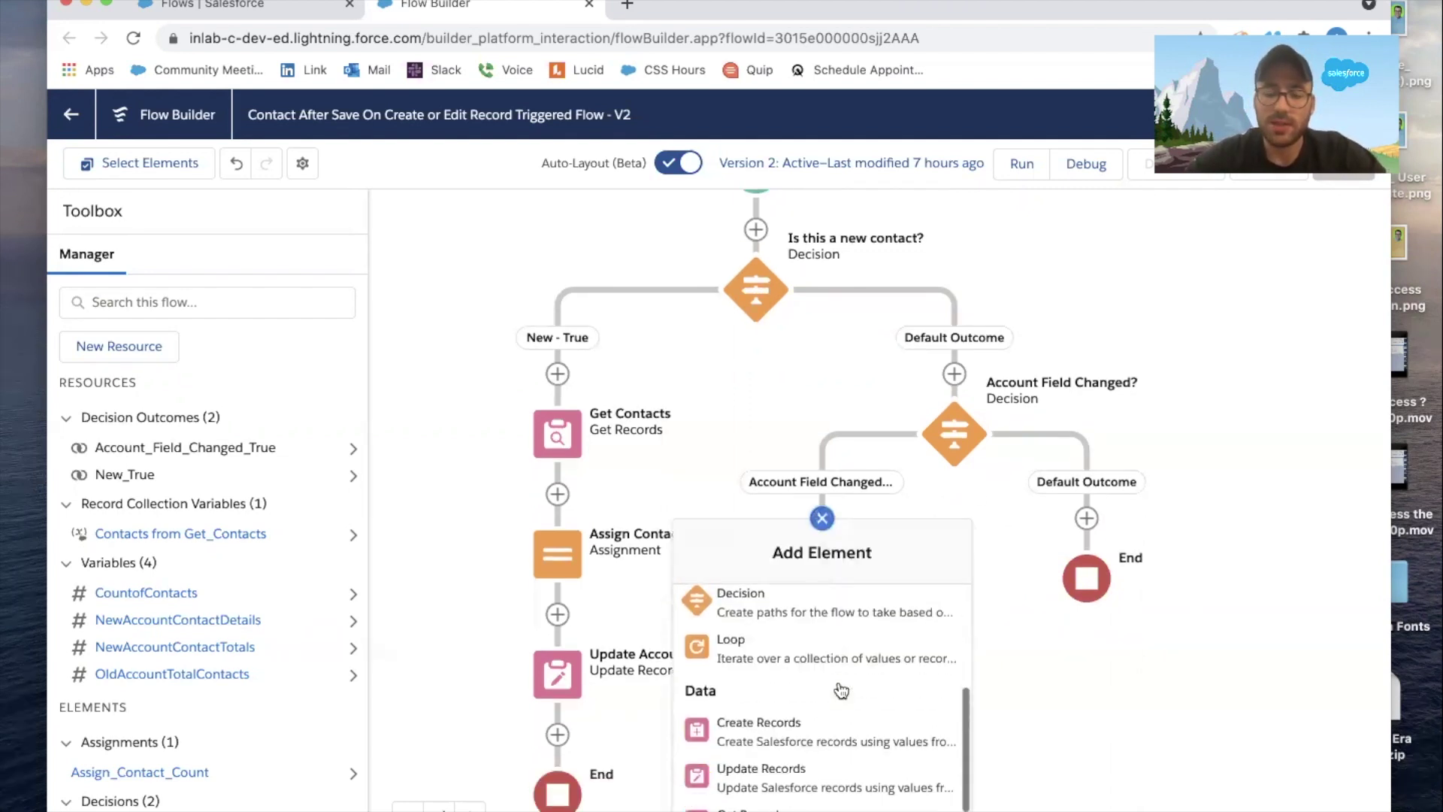
left_click(775, 774)
type("Get cont")
key("BackSpace")
key("BackSpace")
key("BackSpace")
key("BackSpace")
type("Contacts from Old")
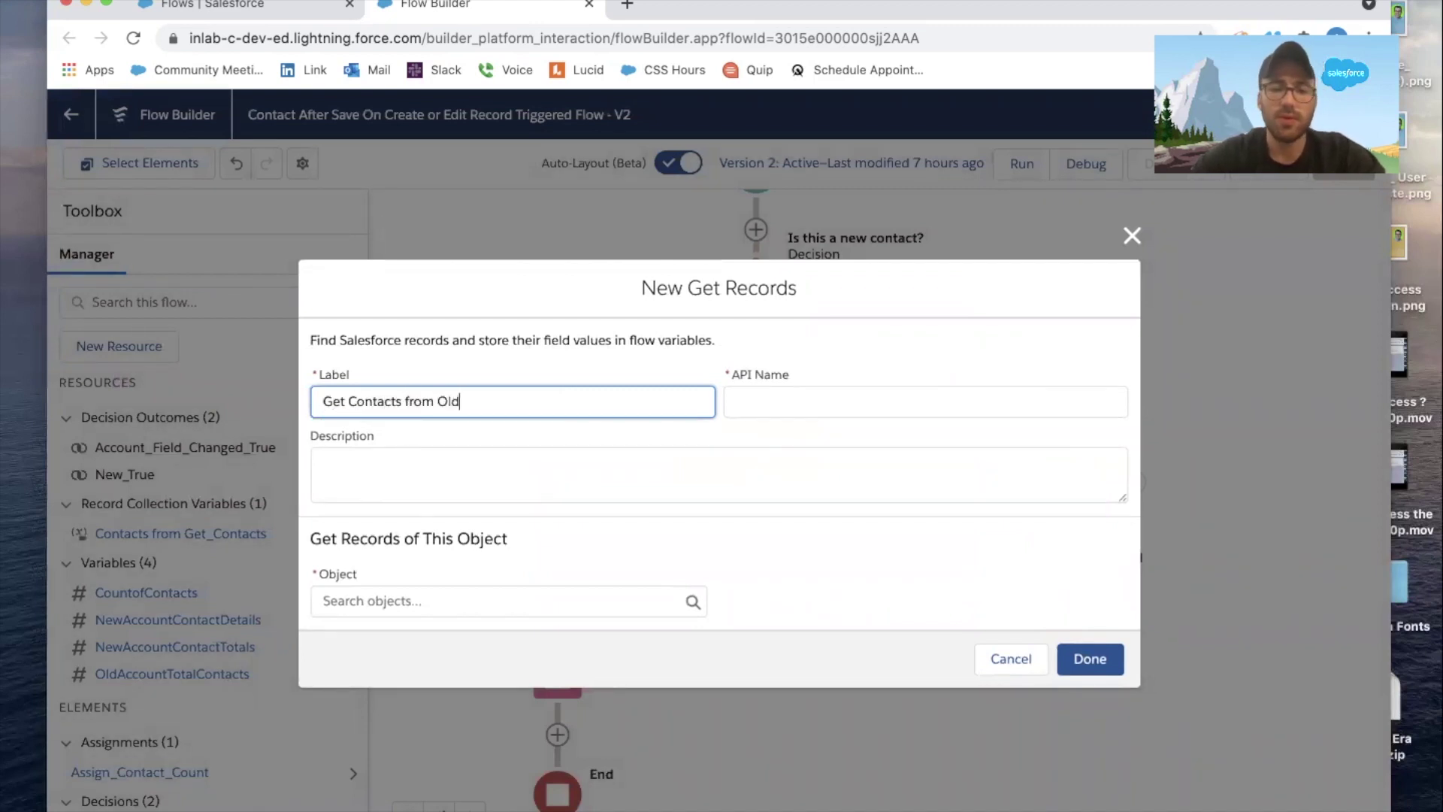
type(" Account")
key("Tab")
key("shift+Tab")
left_click(394, 445)
Choose Contact as the object whose records are retrieved
left_click(413, 600)
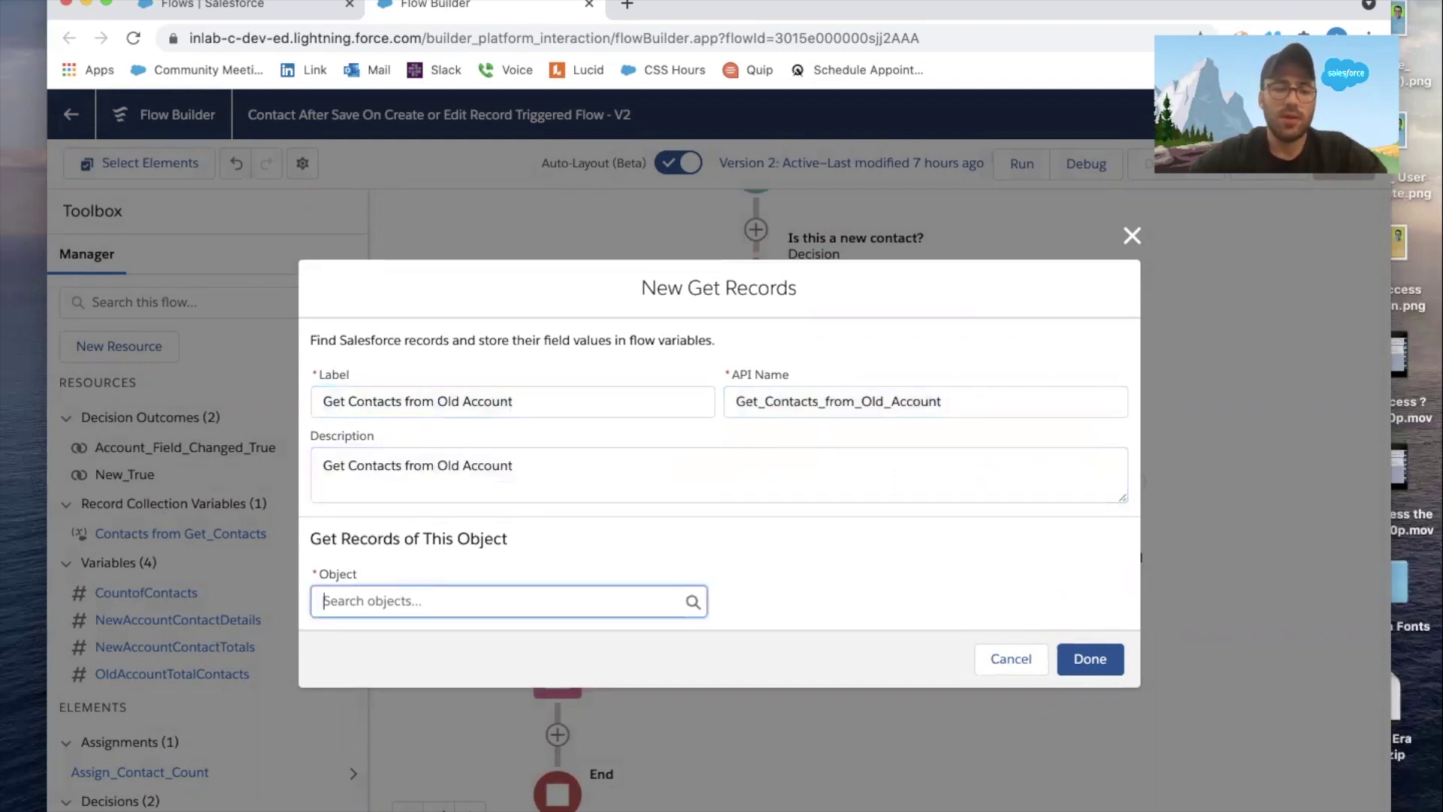
type("contact")
left_click(408, 428)
scroll(548, 422, "down", 5)
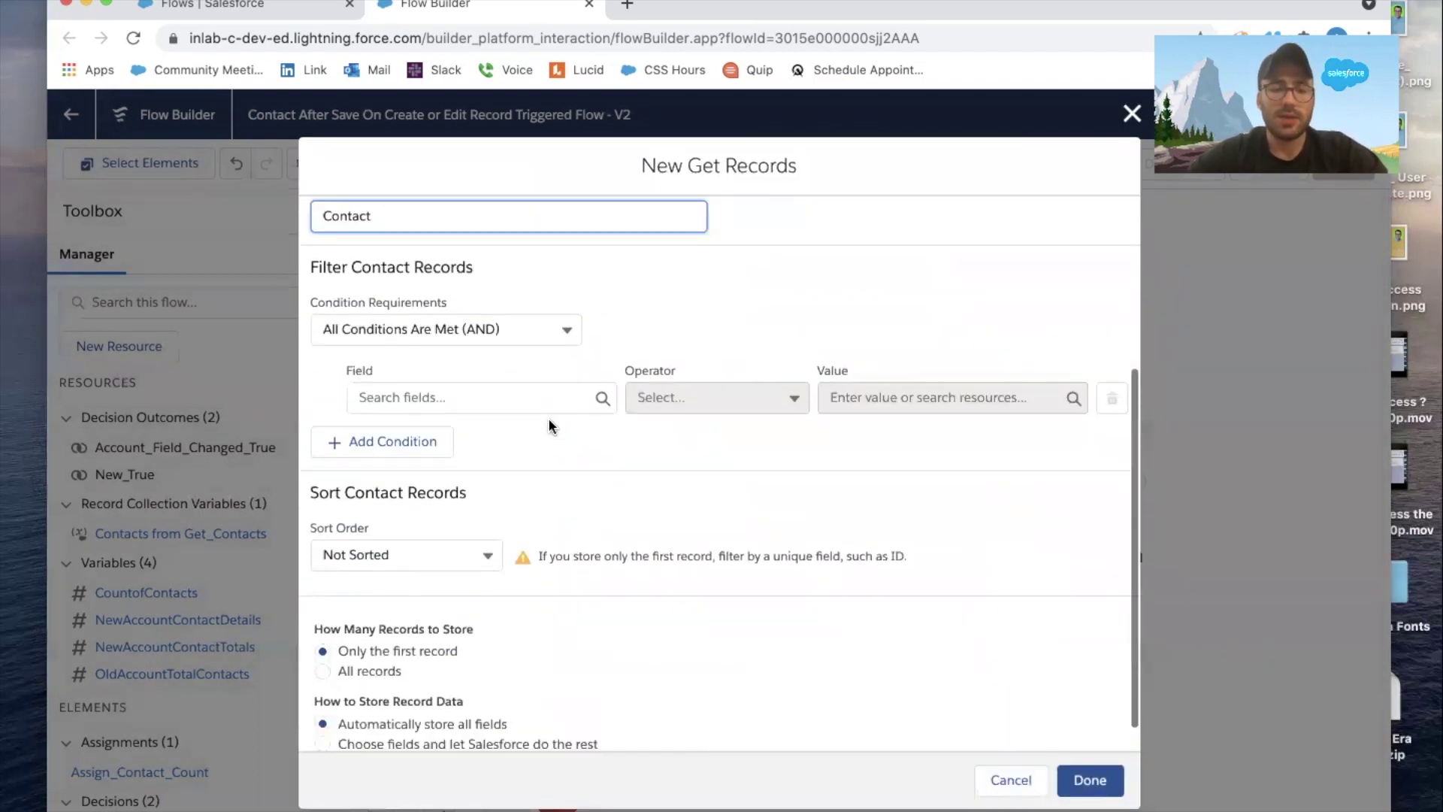
Filter the contacts by AccountId Equals $Record__Prior AccountId, store all records, and finish the Get Records element
left_click(493, 370)
type("acc")
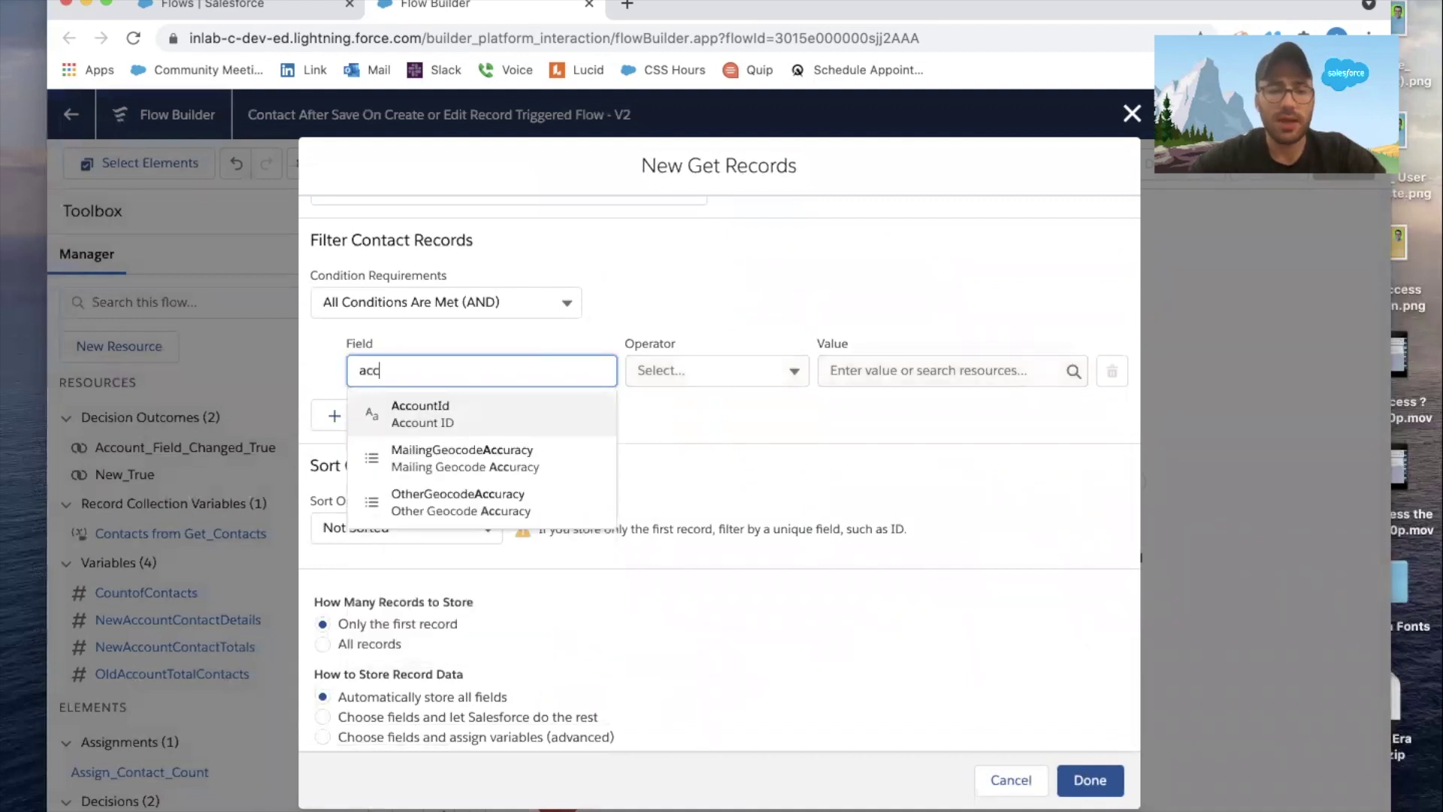
left_click(528, 406)
left_click(904, 371)
scroll(953, 526, "down", 10)
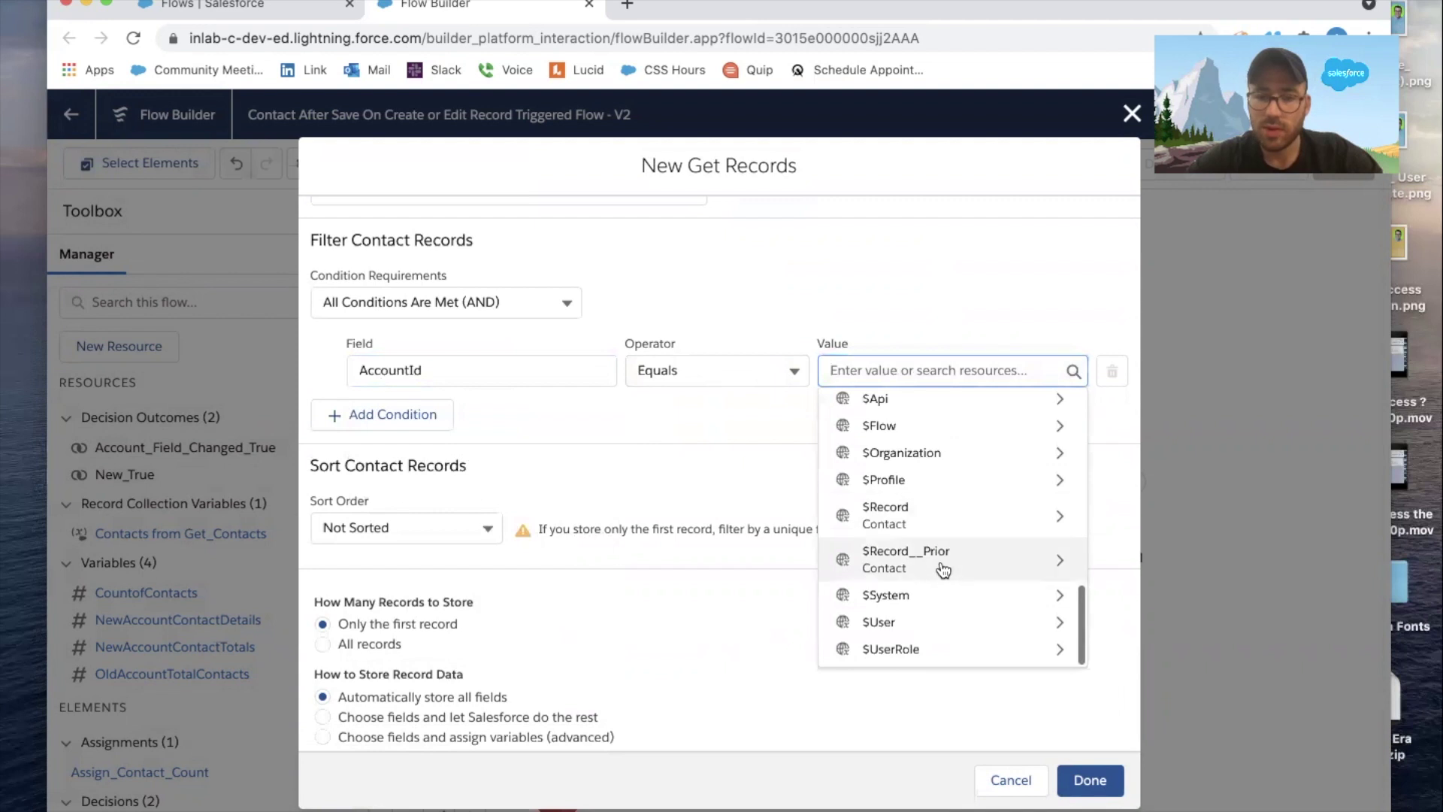
left_click(941, 575)
type("Acc")
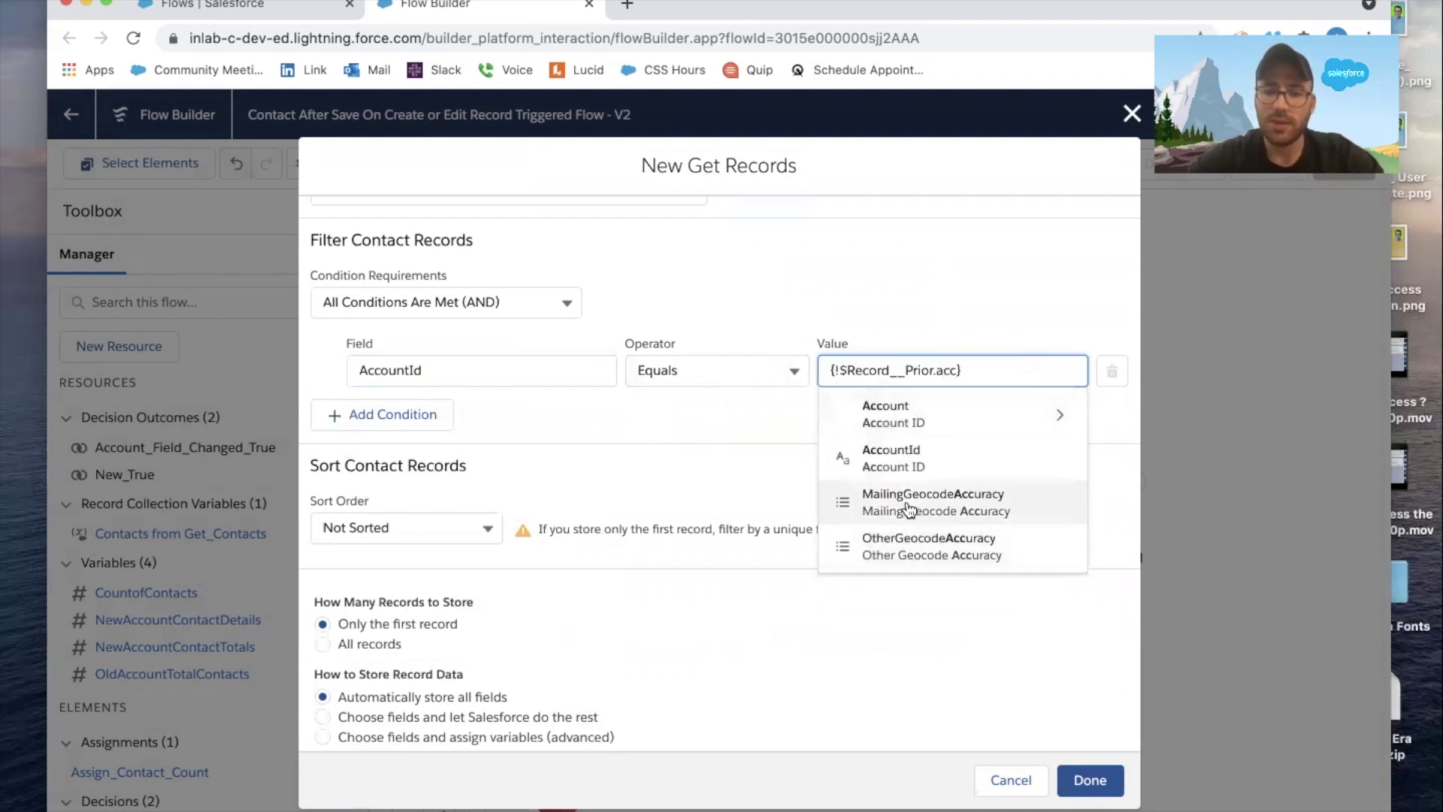
left_click(915, 469)
left_click(398, 639)
left_click(1088, 781)
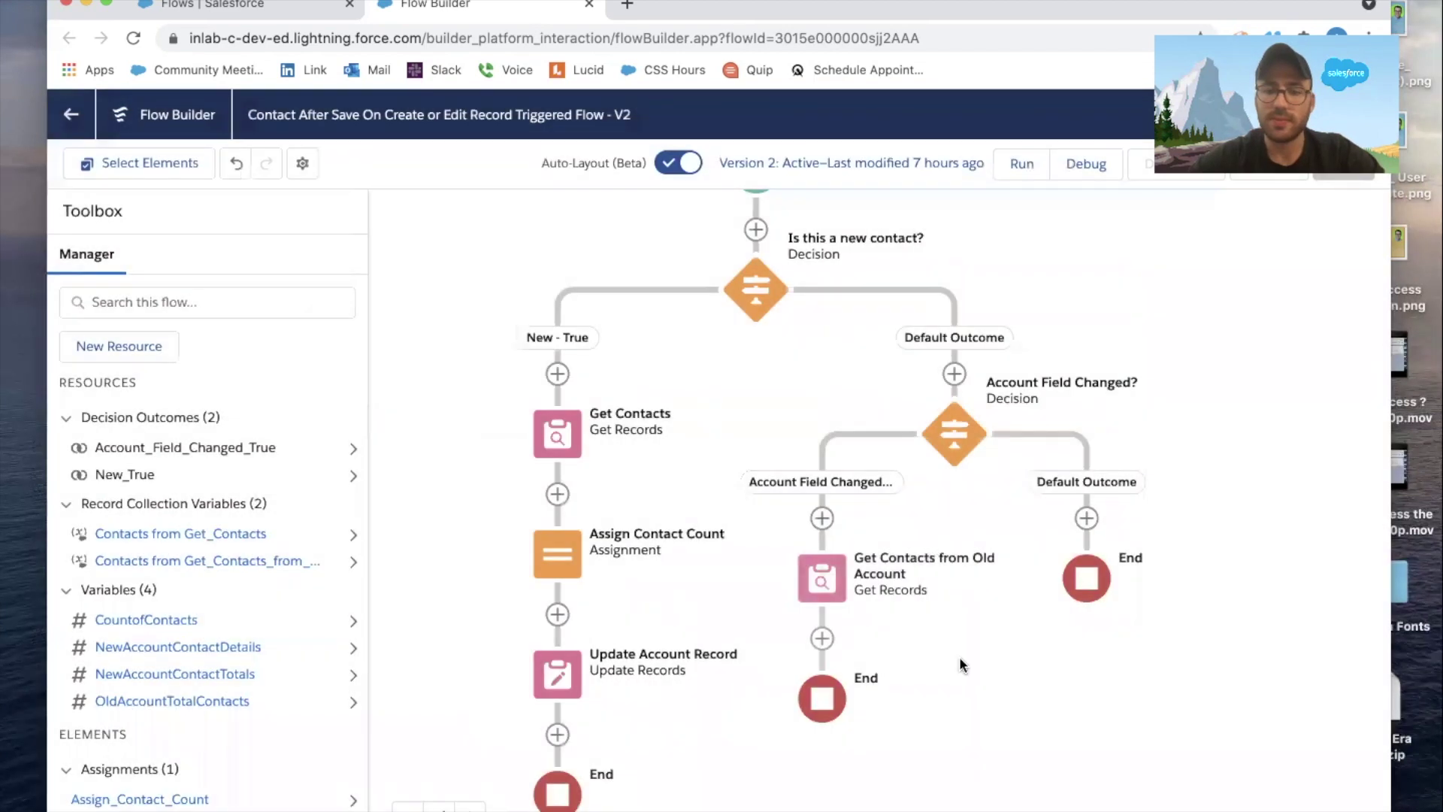
Add an Assignment after Get Contacts from Old Account, with "Assign Old Account Contacts Total" as its label and description
scroll(959, 656, "down", 5)
left_click(810, 428)
scroll(779, 590, "down", 2)
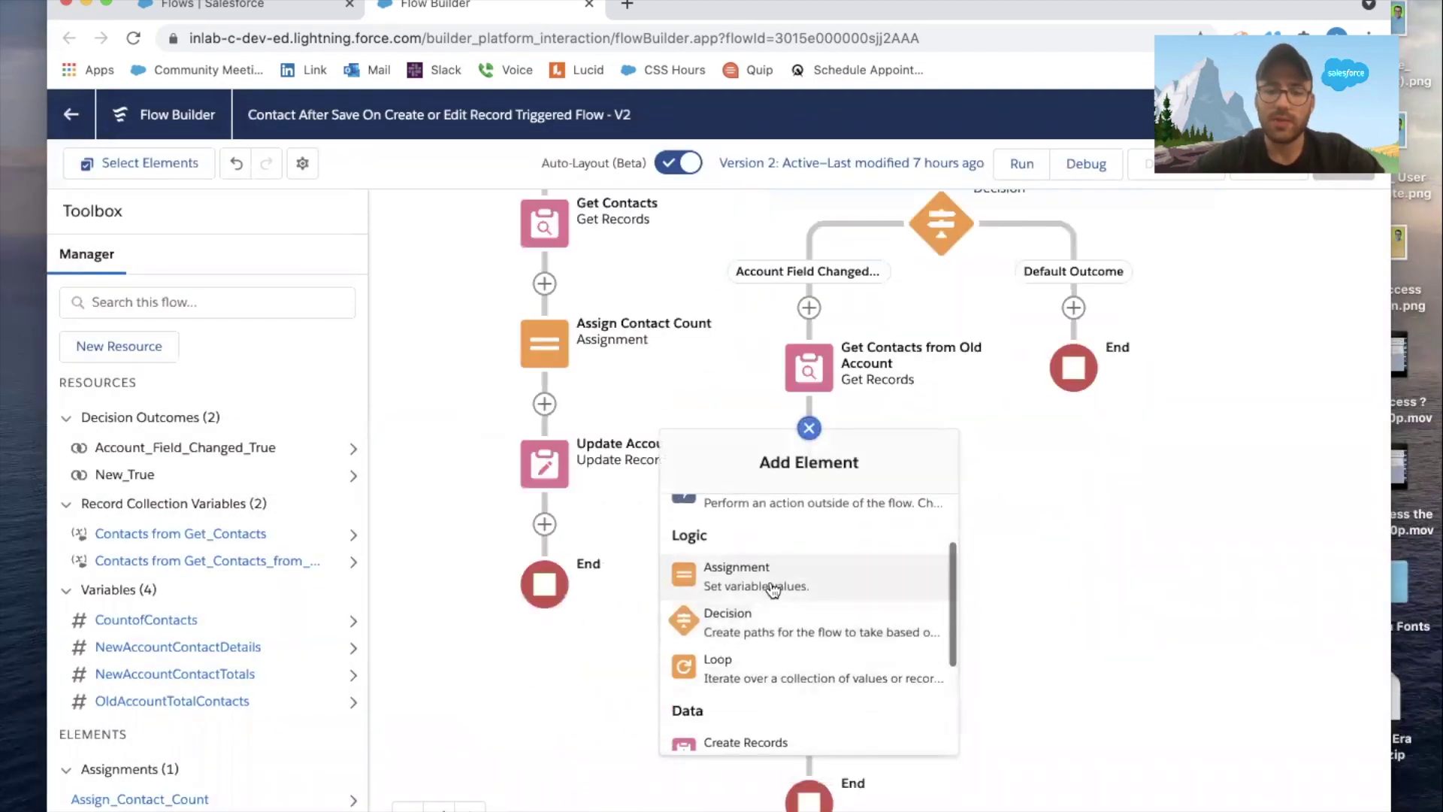
left_click(778, 582)
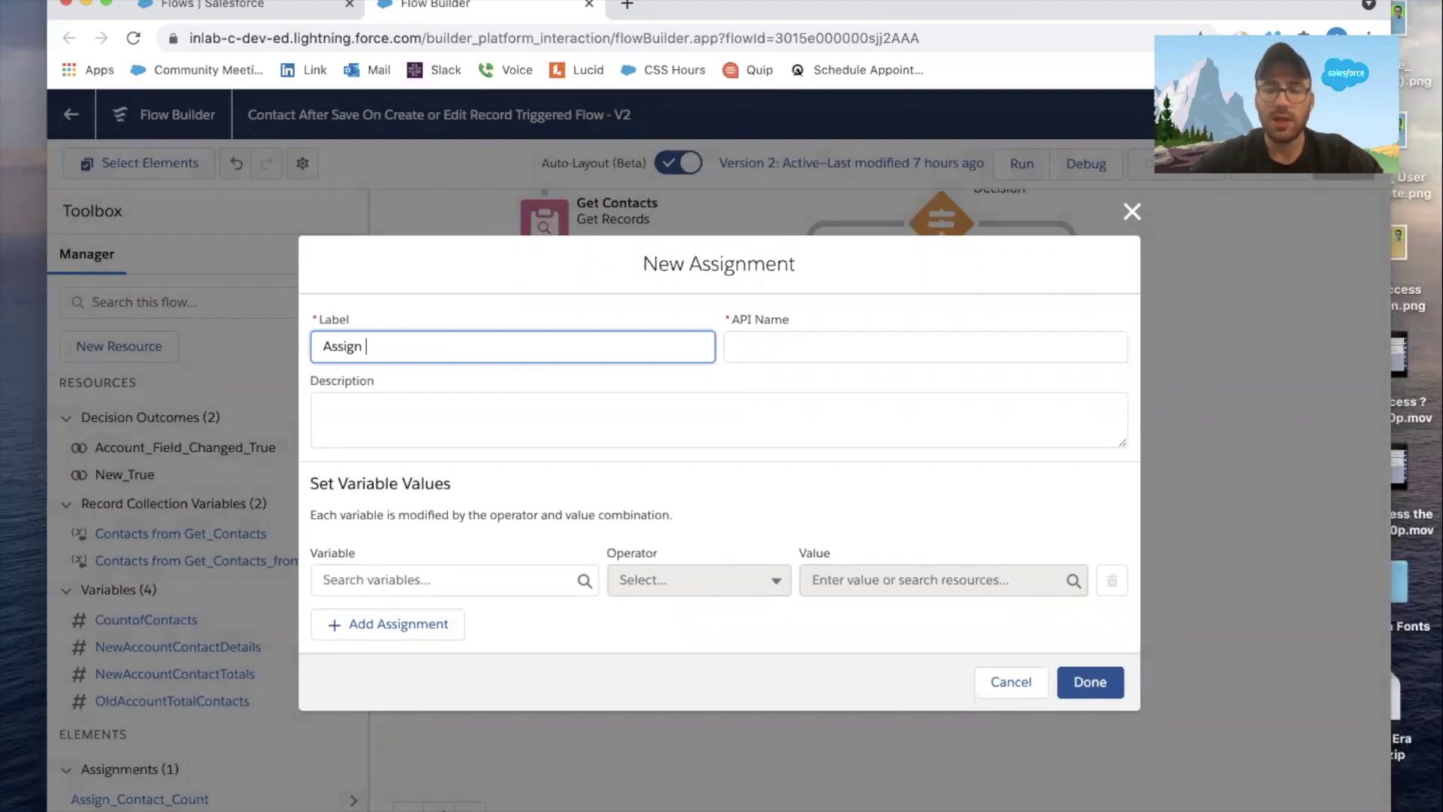
type("Assign Old Account Contac")
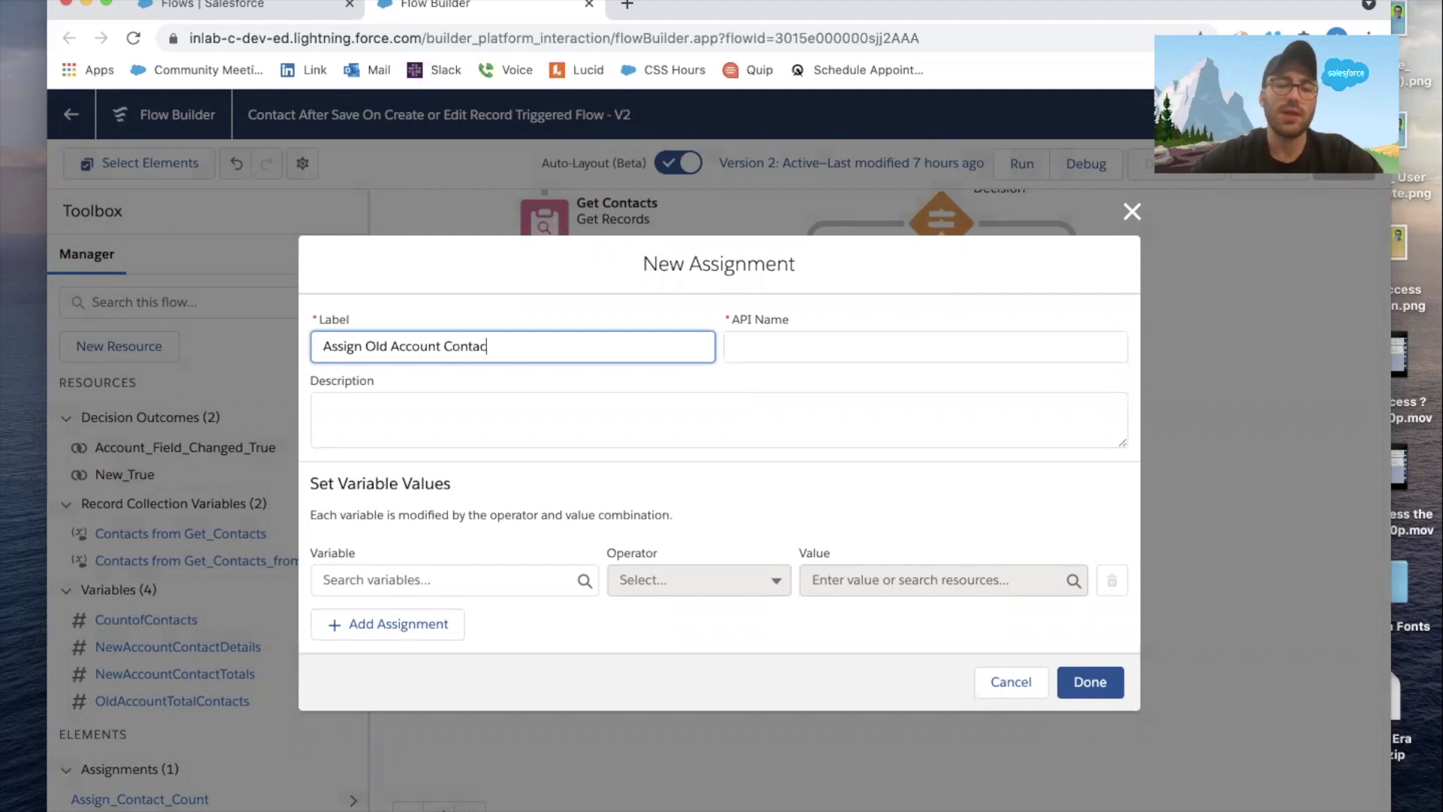
type("ts Total")
key("Tab")
key("Tab")
triple_click(564, 342)
key("ctrl+c")
left_click(419, 419)
key("ctrl+v")
Create a new variable resource OldAccountContactTotal for the assignment, with "Old Account Contact Total" as its description
left_click(406, 580)
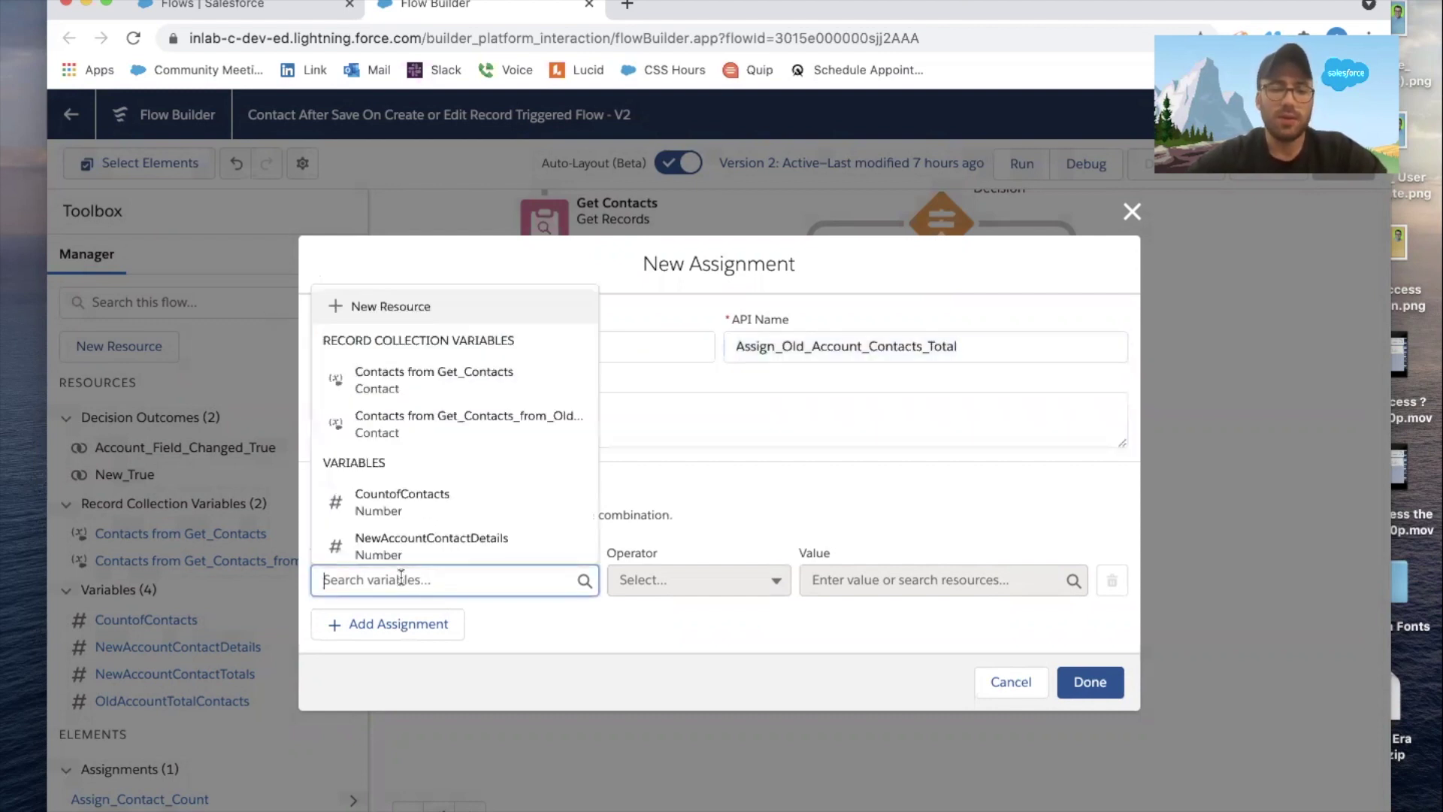
left_click(438, 300)
left_click(475, 402)
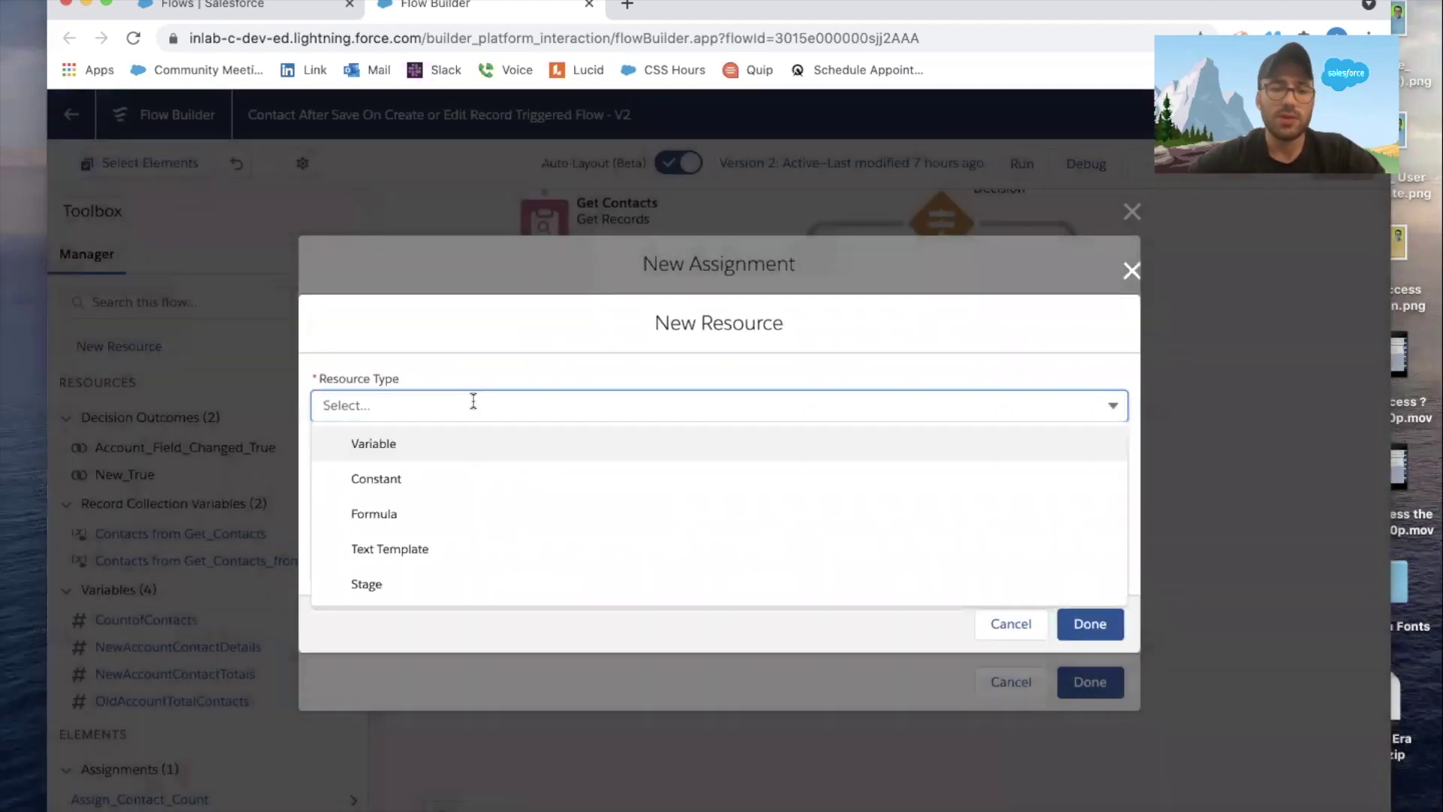
left_click(447, 440)
type("Old Account Contact Total")
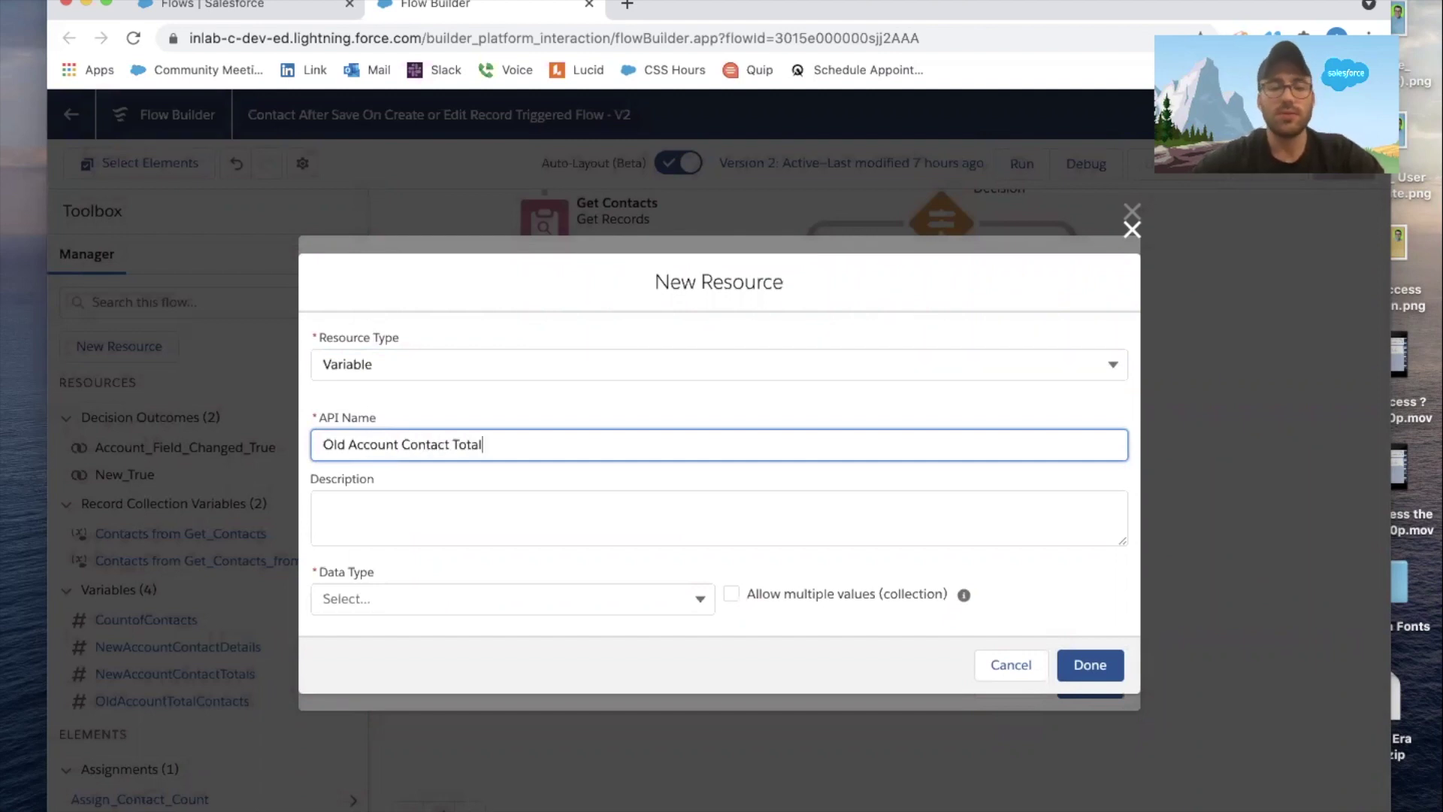
left_click_drag(518, 444, 319, 436)
key("super+c")
left_click(409, 535)
key("super+v")
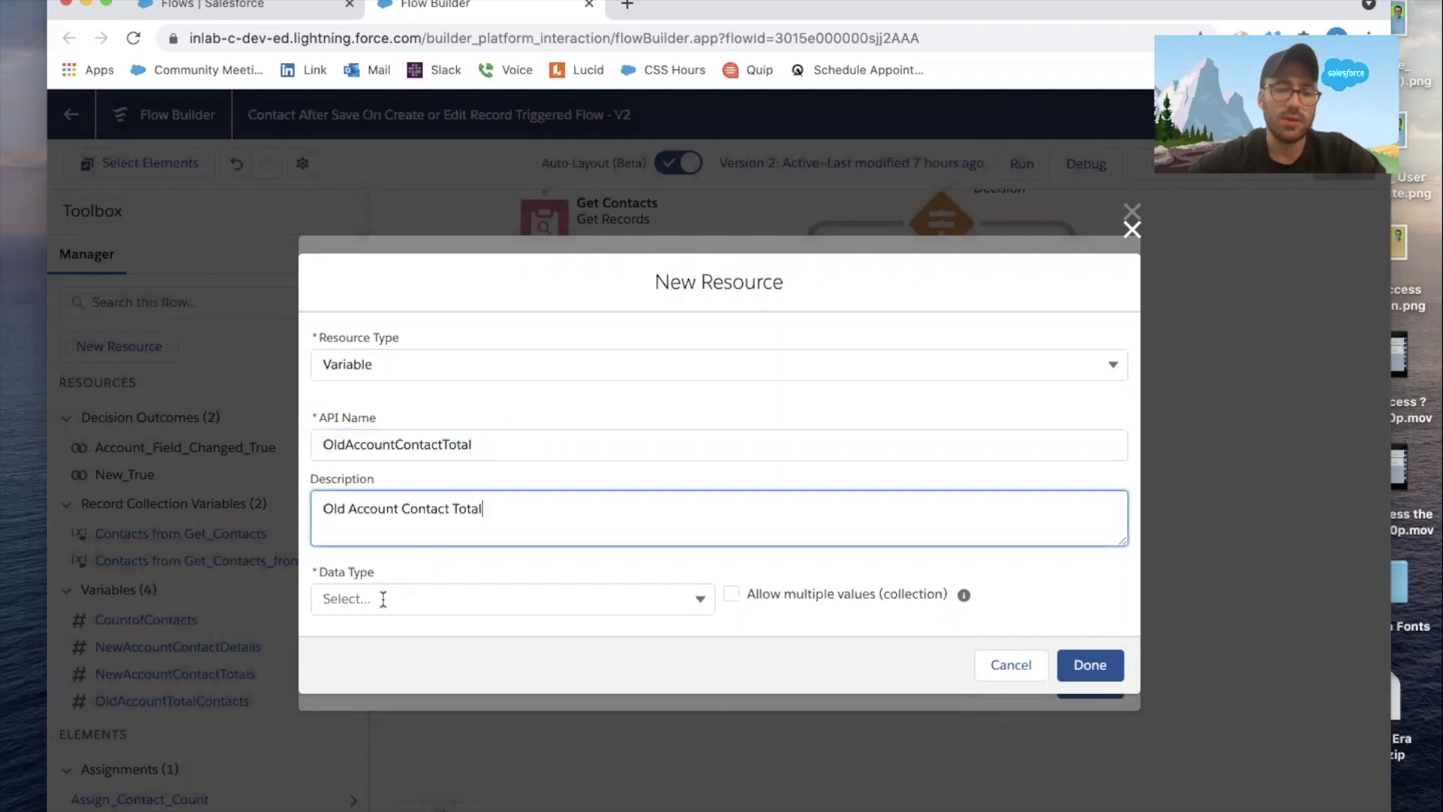
Give the new variable the Number data type with 0 decimal places and finish creating it
left_click(383, 599)
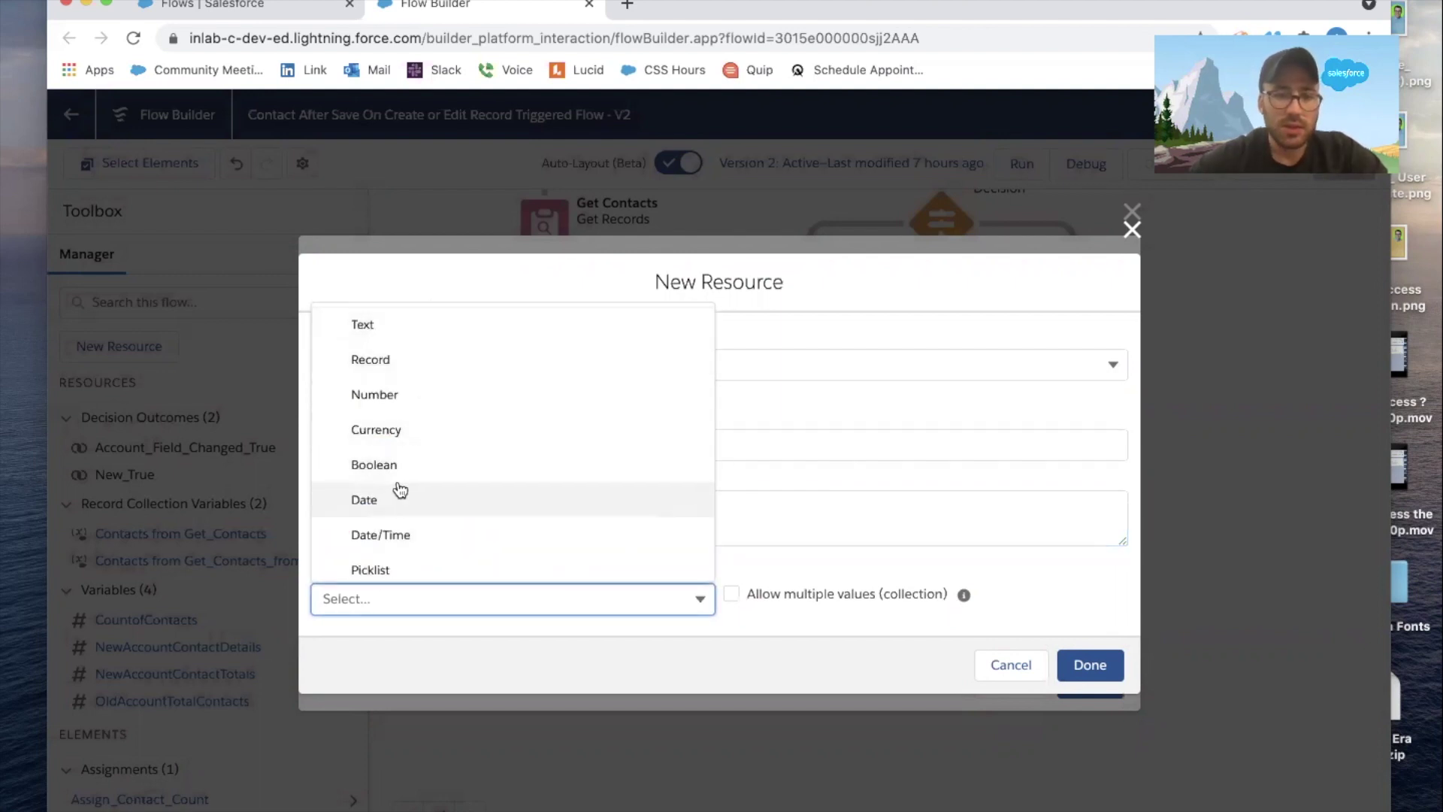
left_click(418, 385)
key("Tab")
type("0")
key("Tab")
left_click(1094, 753)
Set OldAccountContactTotal to Equals Count of Get_Contacts_from_Old_Account and finish the assignment
left_click(904, 579)
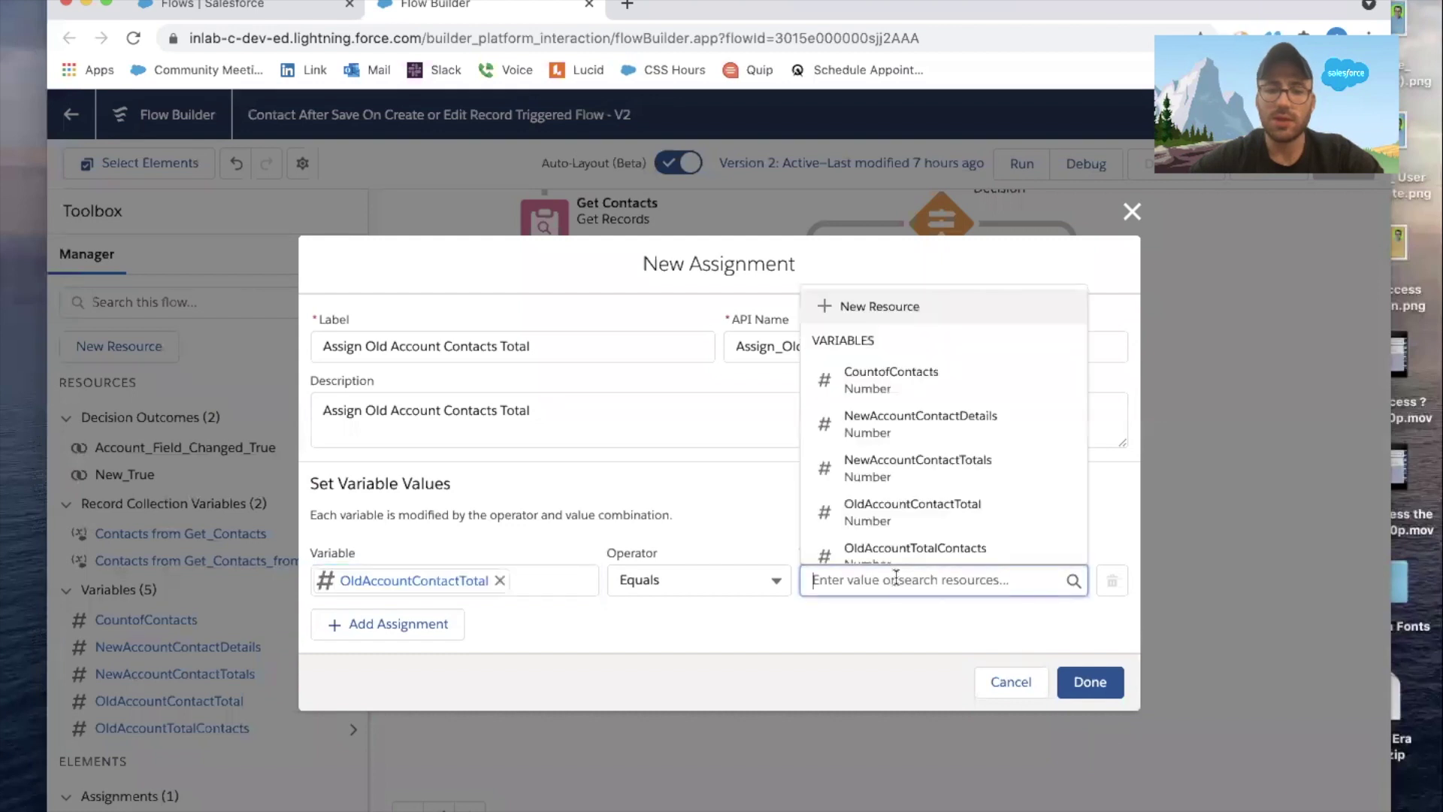
left_click(699, 579)
left_click(671, 727)
left_click(898, 579)
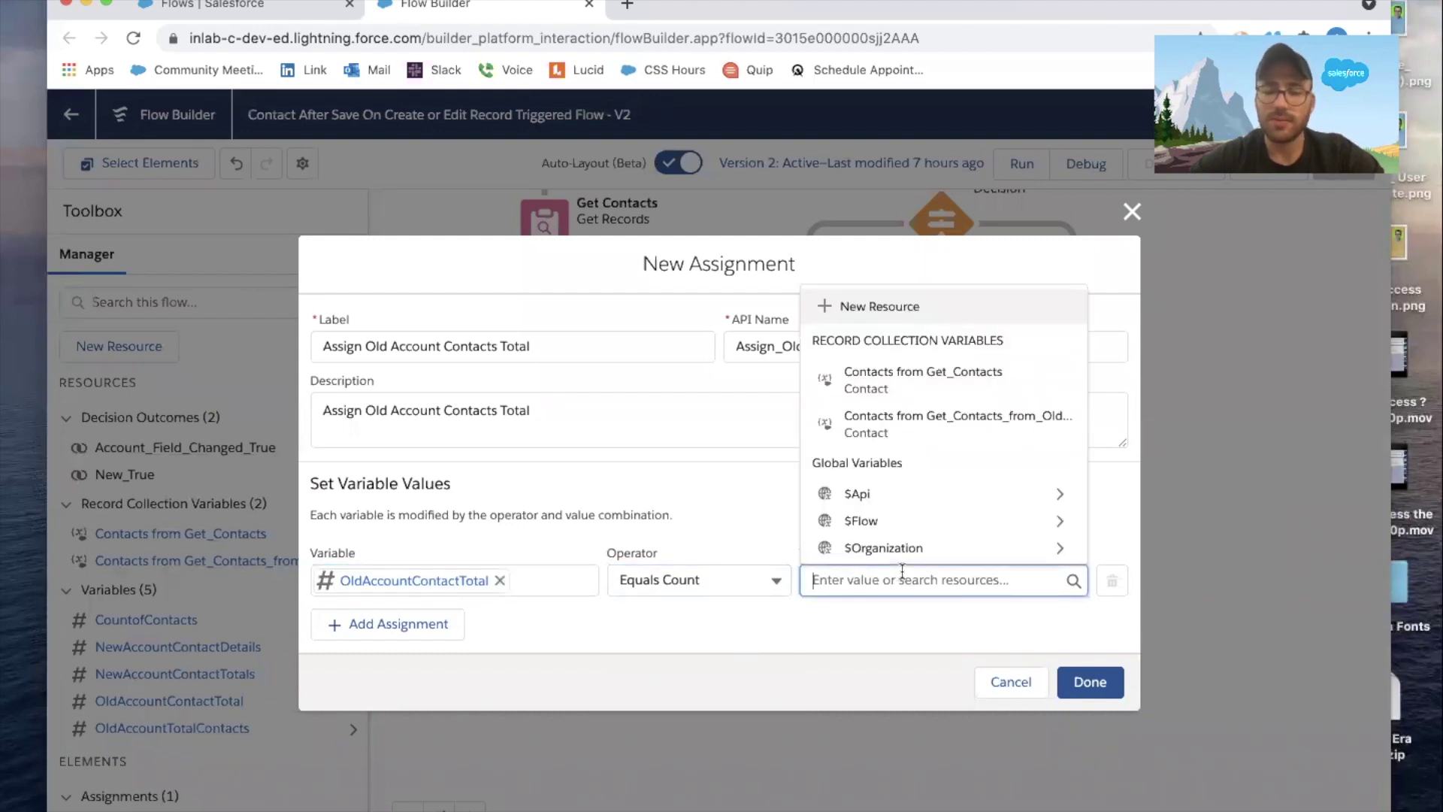
left_click(953, 427)
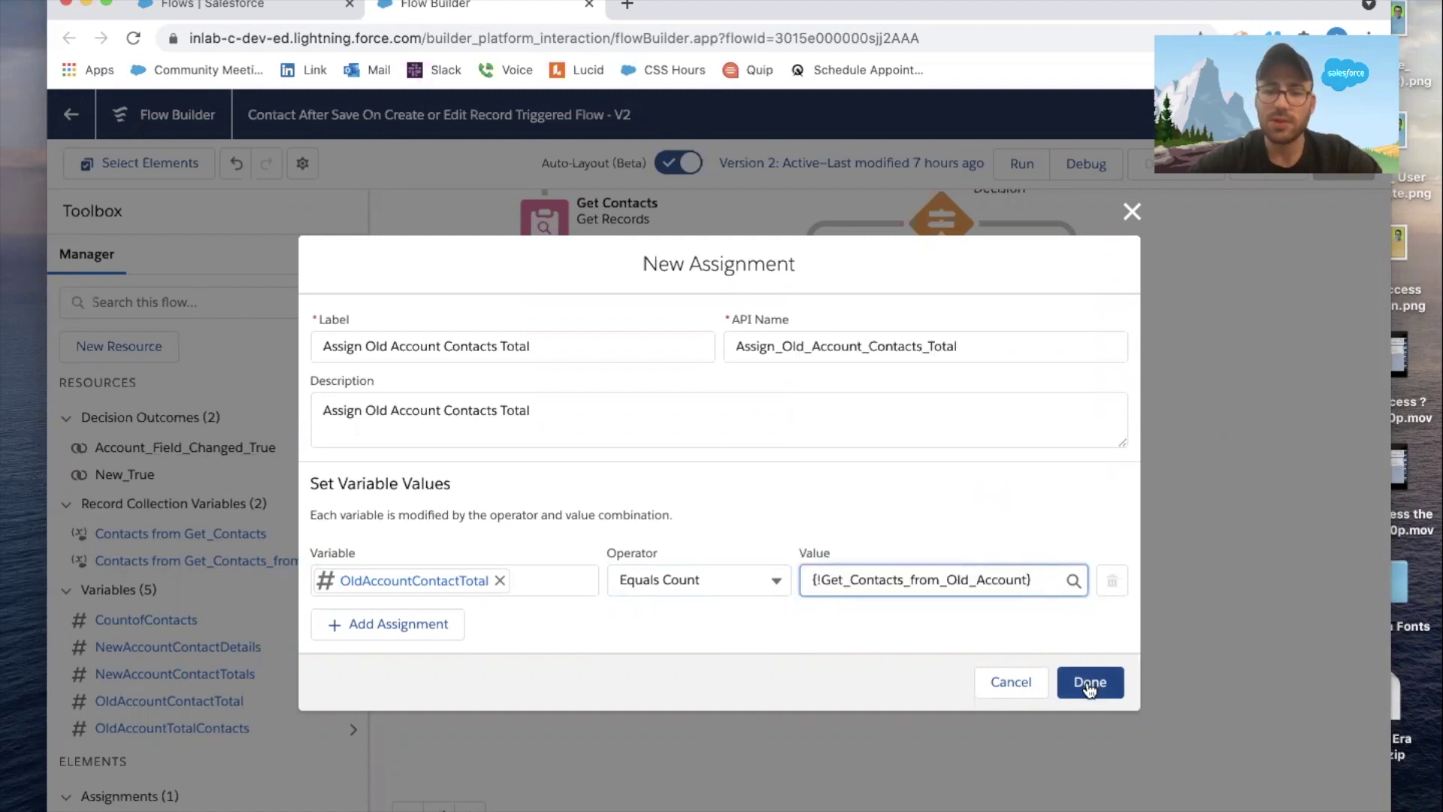
left_click(1089, 681)
Add an Update Records element after Assign Old Account Contacts Total, with "Update Old Account" as its label and description
scroll(1067, 718, "down", 2)
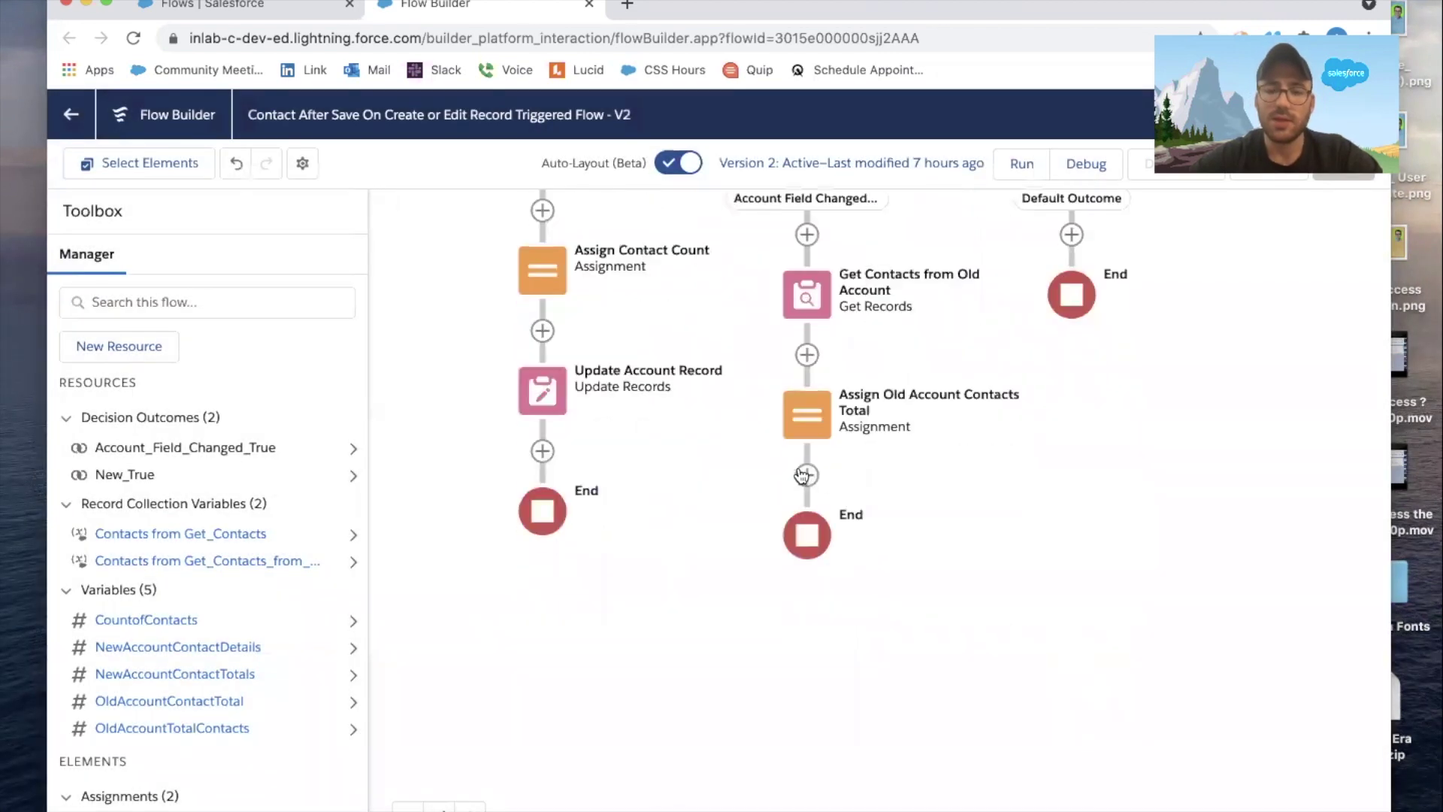
left_click(806, 475)
scroll(804, 661, "down", 3)
left_click(748, 680)
type("Update Old Account")
key("Tab")
key("shift+Tab")
left_click(417, 383)
key("ctrl+v")
Have the update identify its records by specified conditions, with Account as the object
left_click(394, 522)
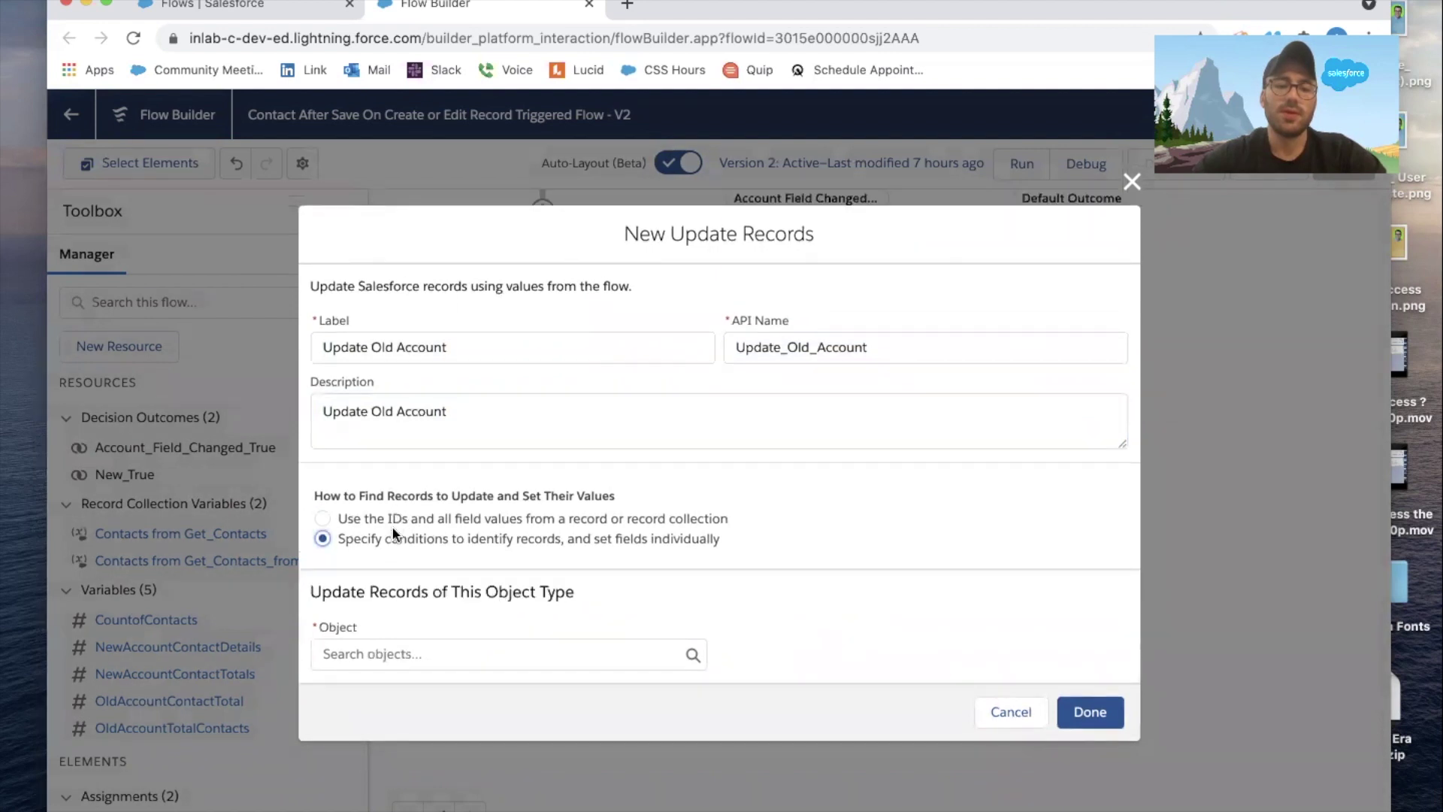
left_click(385, 653)
type("account")
left_click(387, 394)
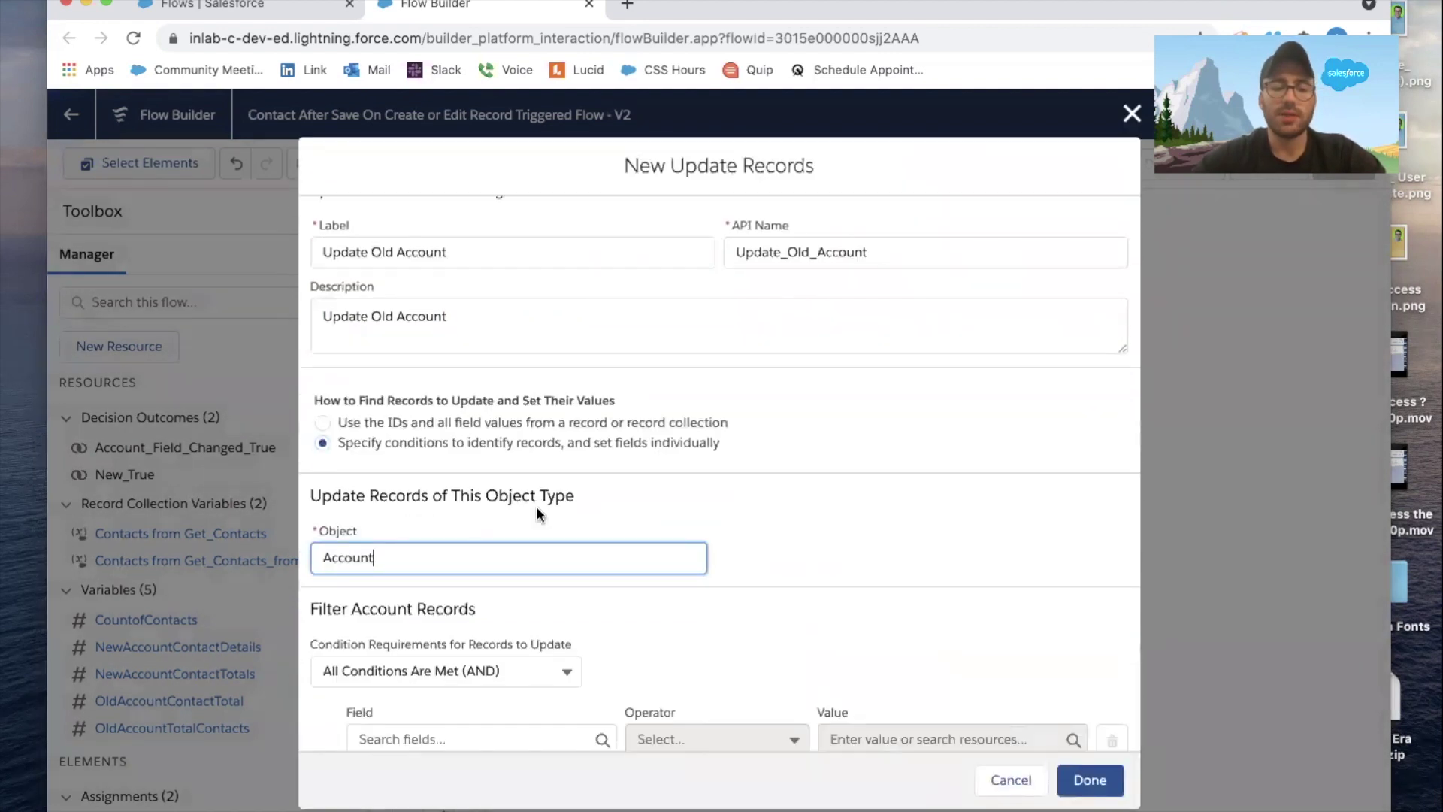
Filter the Account records to update by Id Equals $Record__Prior > Account ID
scroll(537, 513, "down", 3)
left_click(461, 521)
type("Id")
left_click(483, 692)
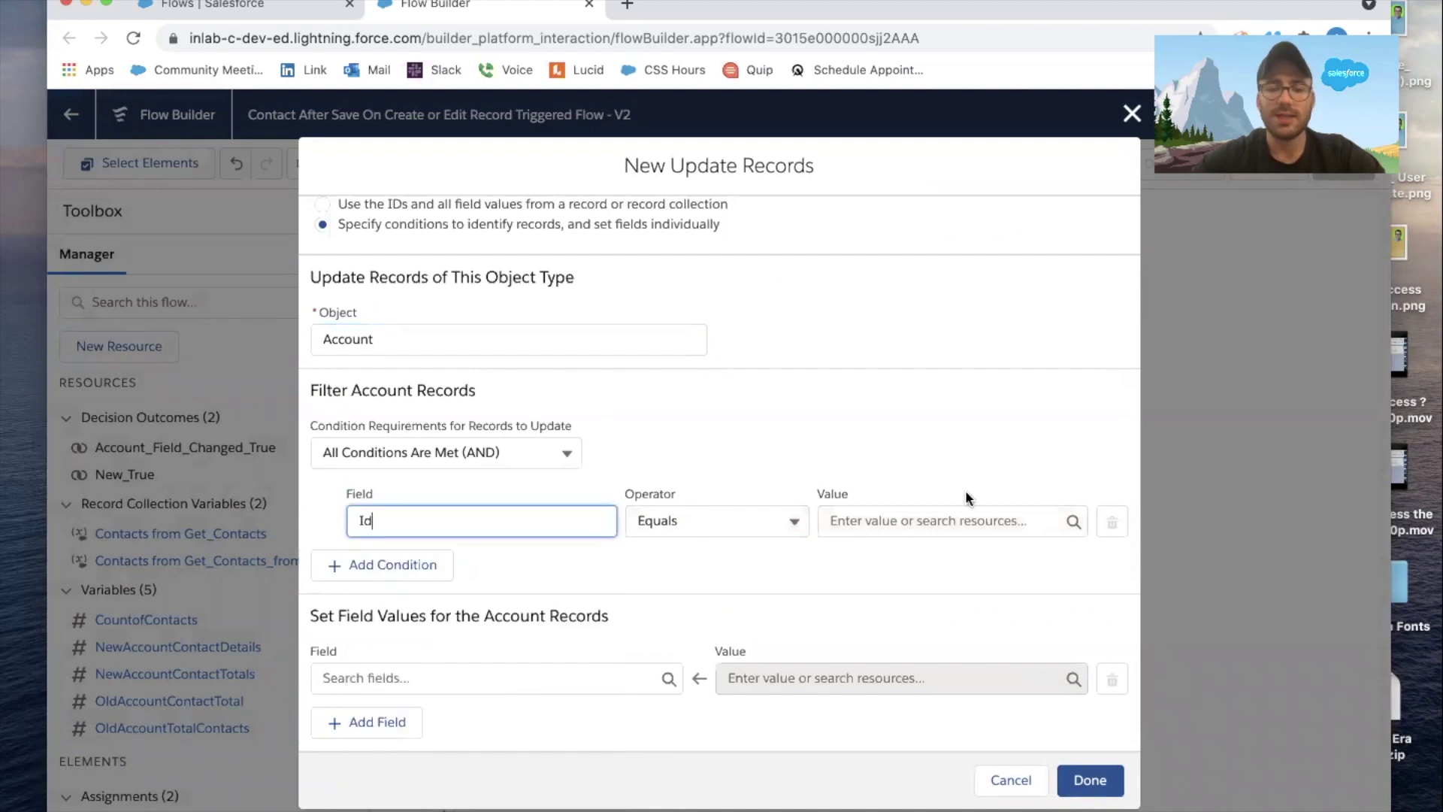
left_click(966, 521)
scroll(954, 602, "down", 5)
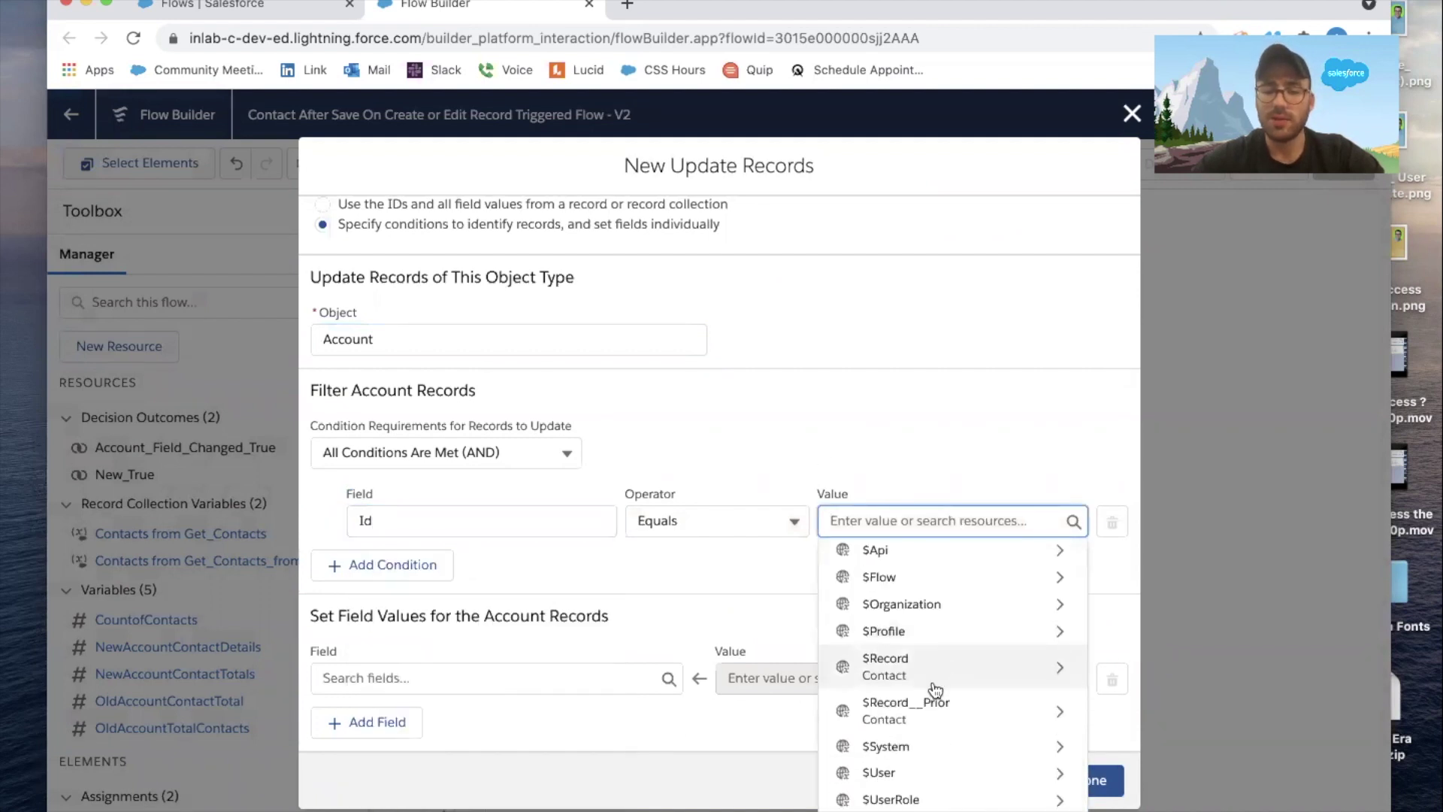
left_click(932, 711)
scroll(981, 669, "down", 5)
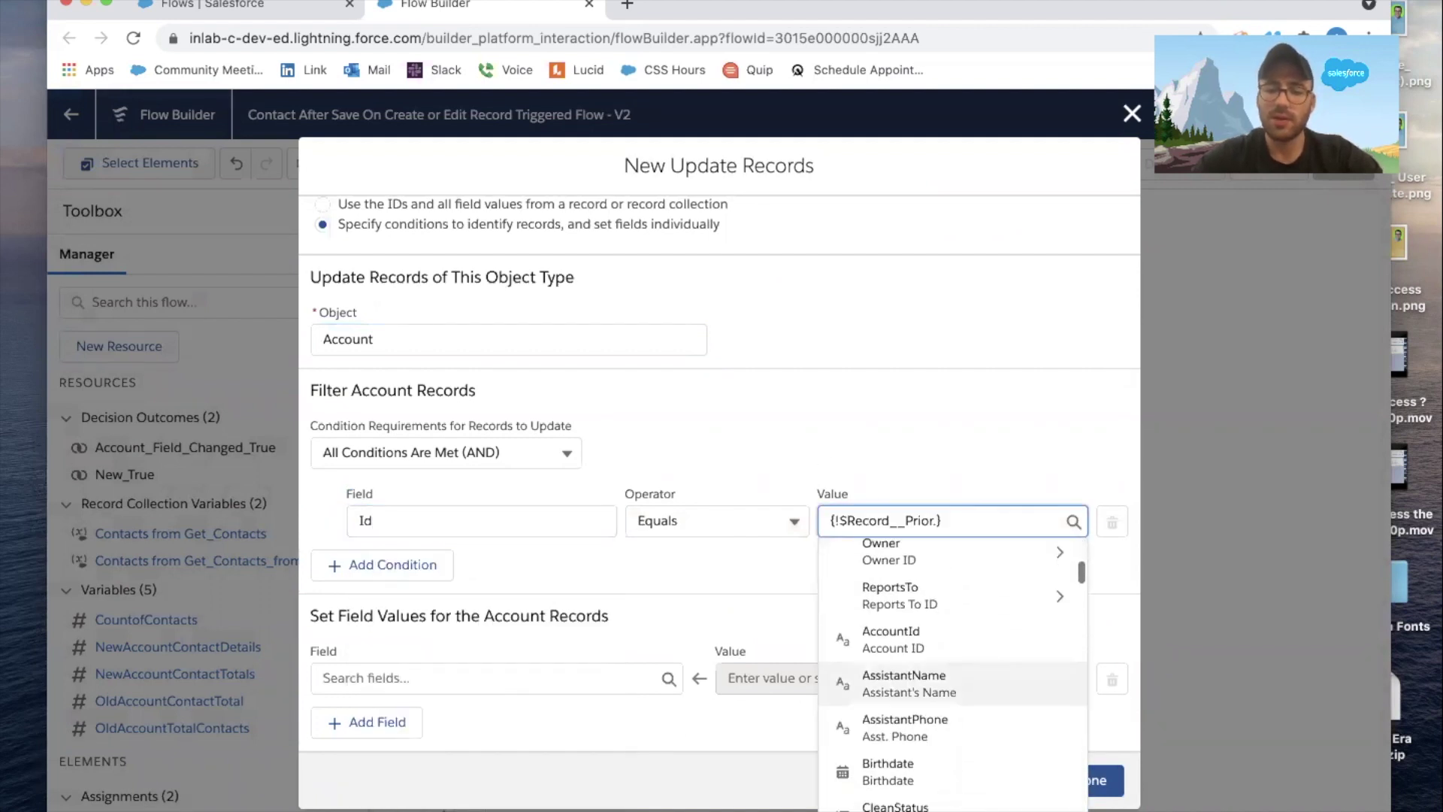
type("Account")
left_click(938, 625)
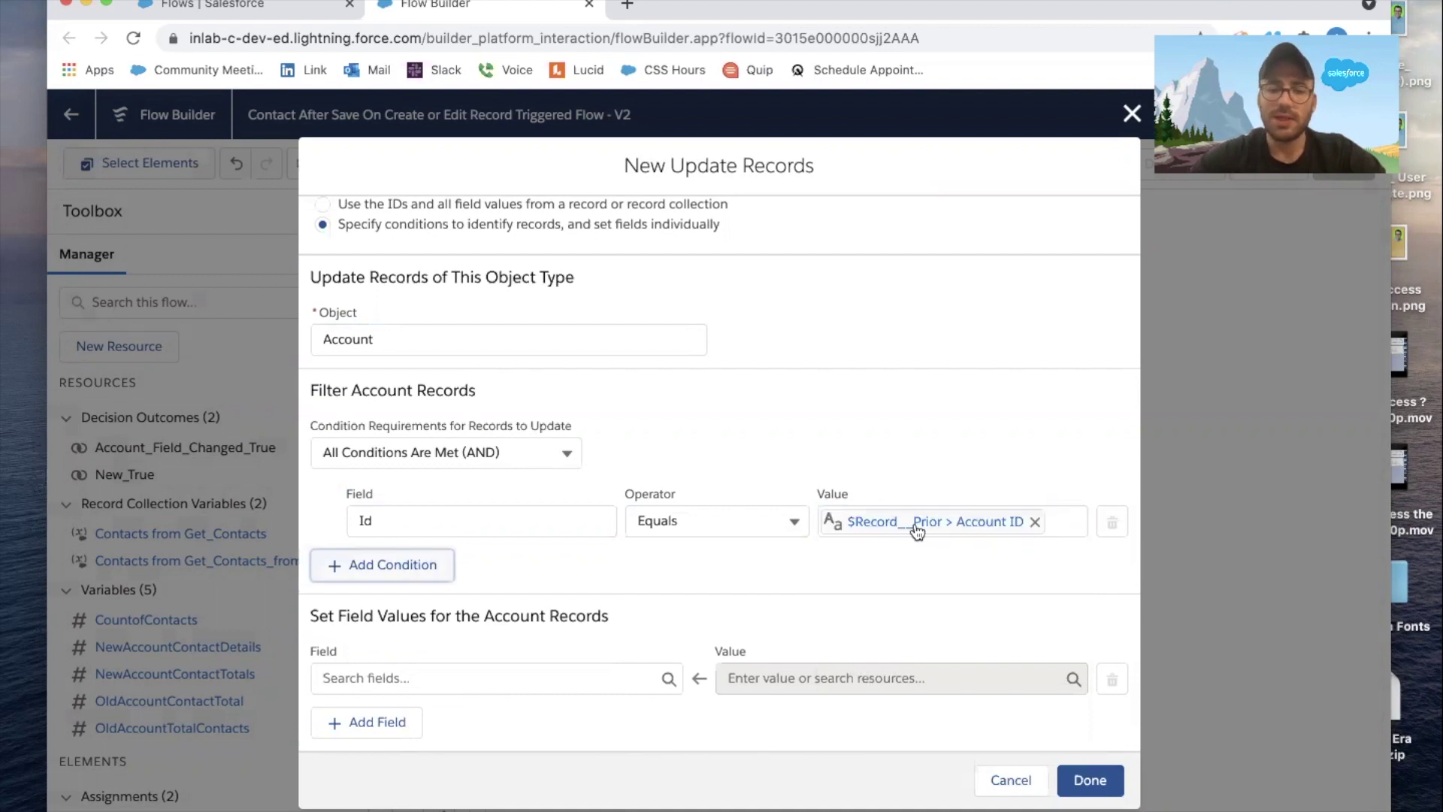
Set the Account's Contacts__c field to OldAccountContactTotal and finish the Update Records element
left_click(501, 674)
type("contact")
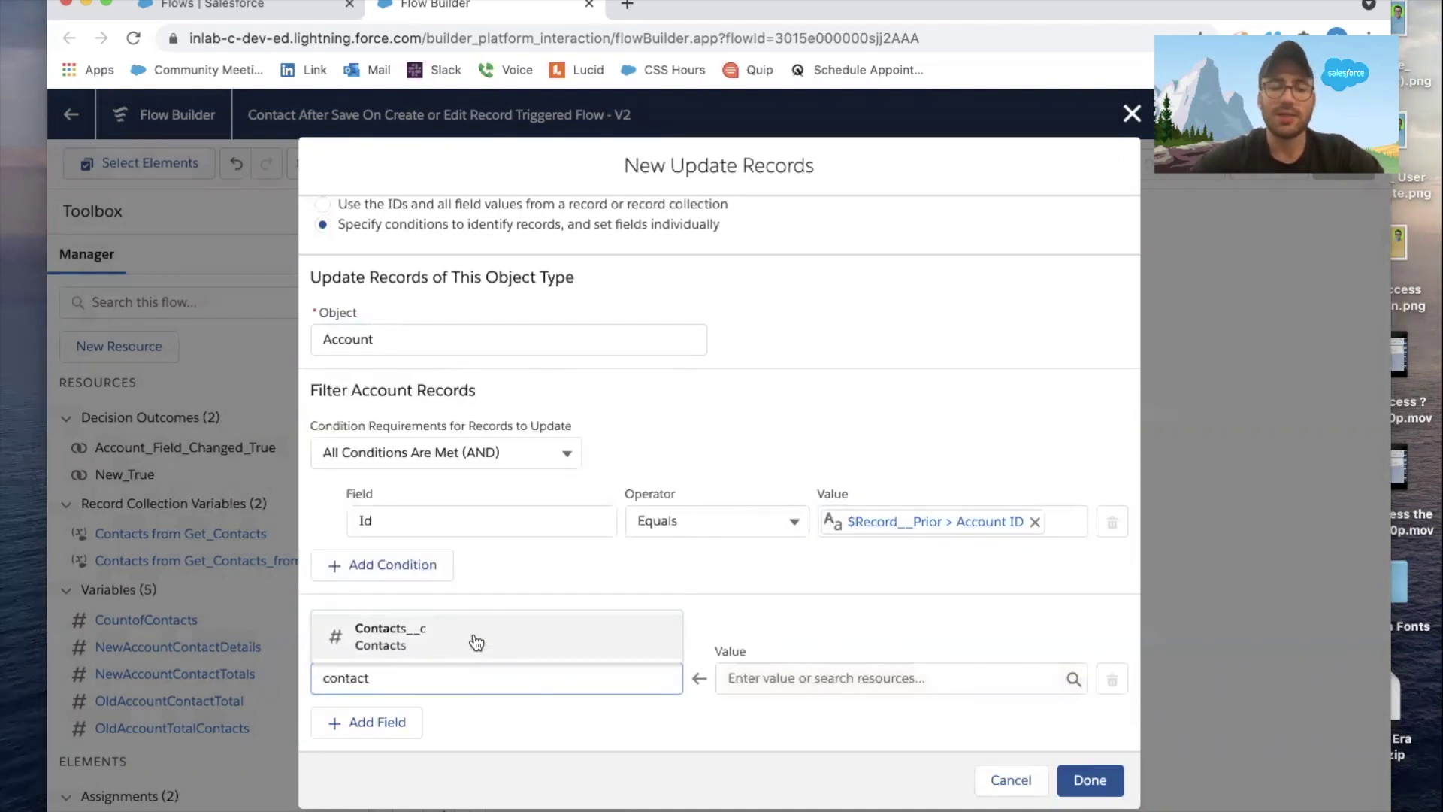
left_click(472, 640)
left_click(922, 680)
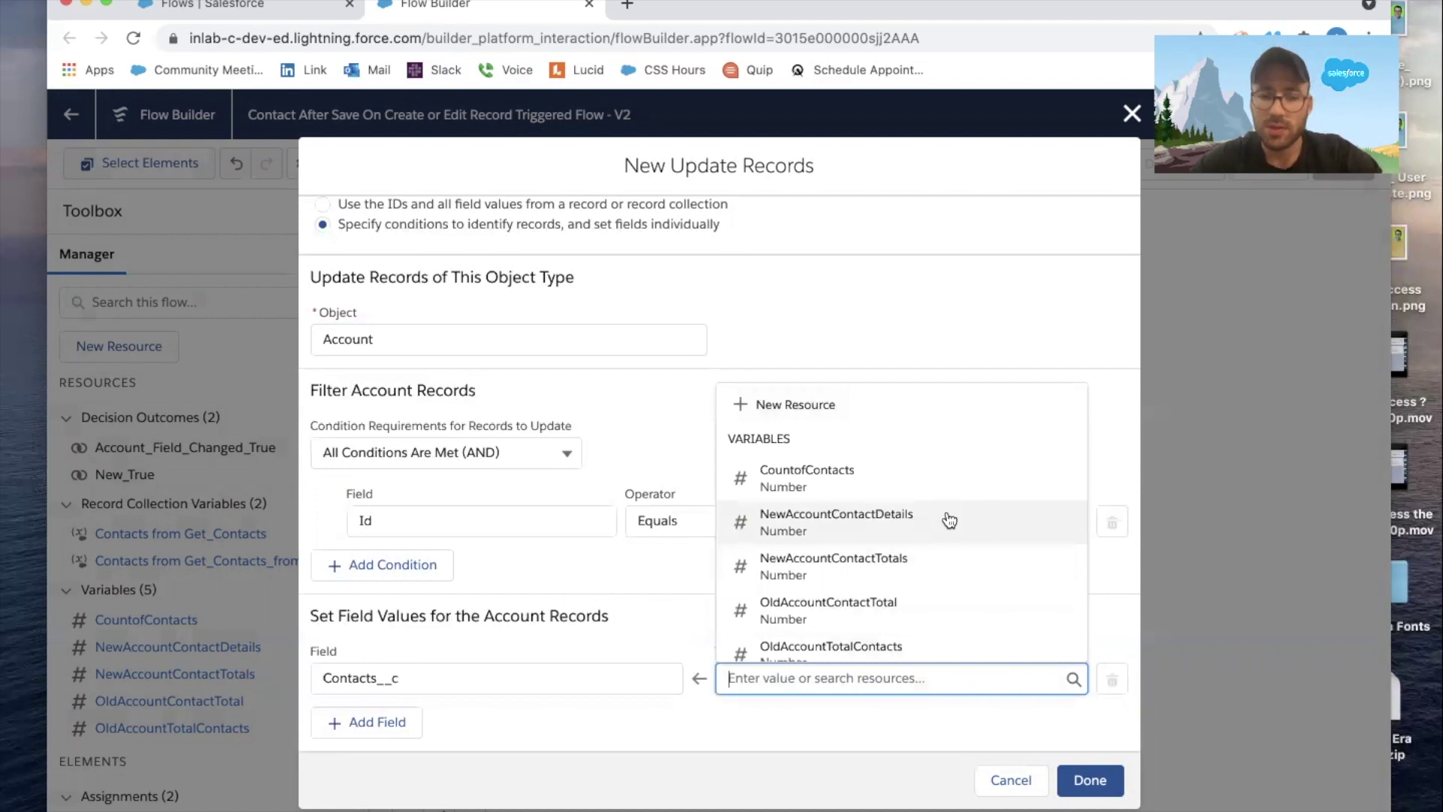
scroll(936, 605, "down", 2)
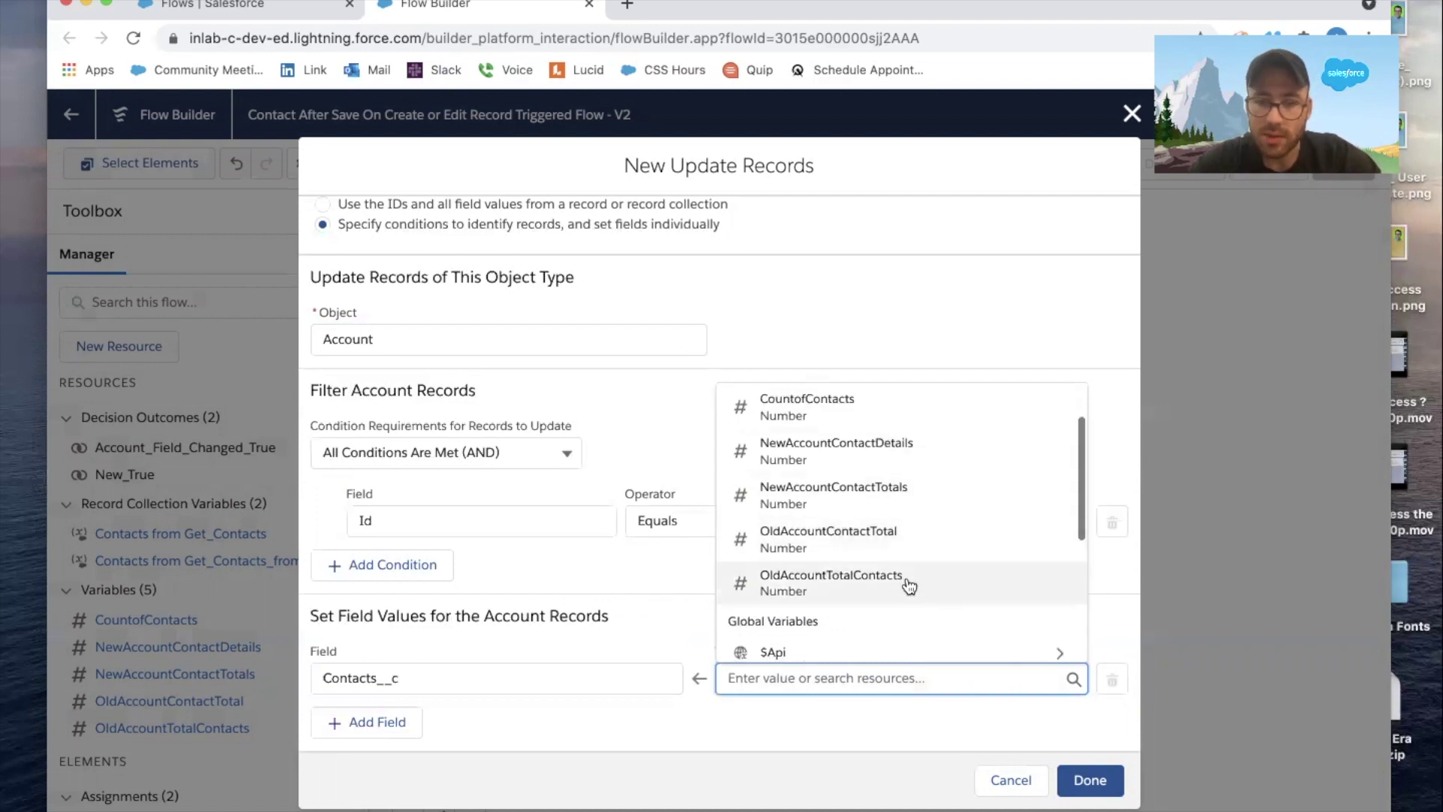
left_click(909, 584)
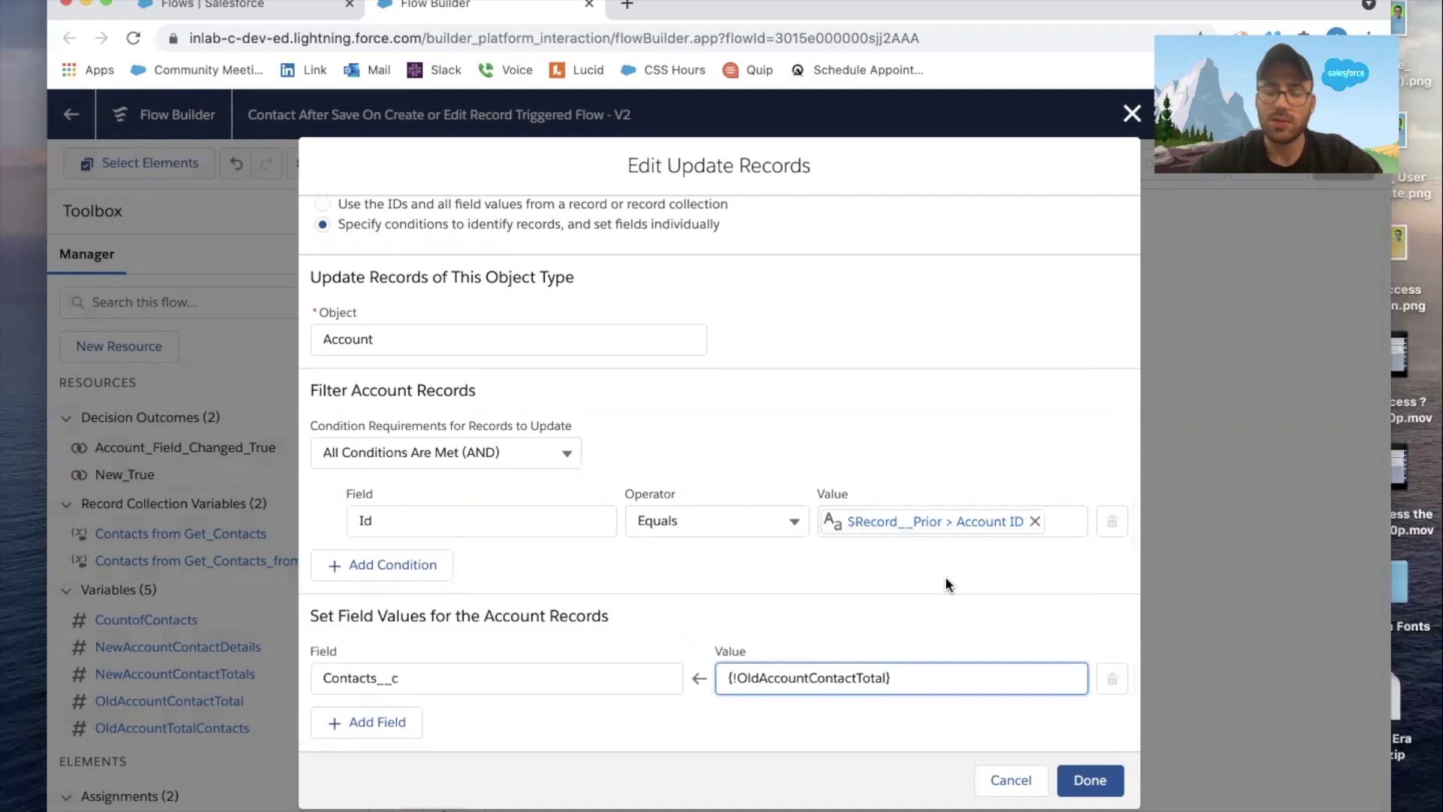
left_click(945, 576)
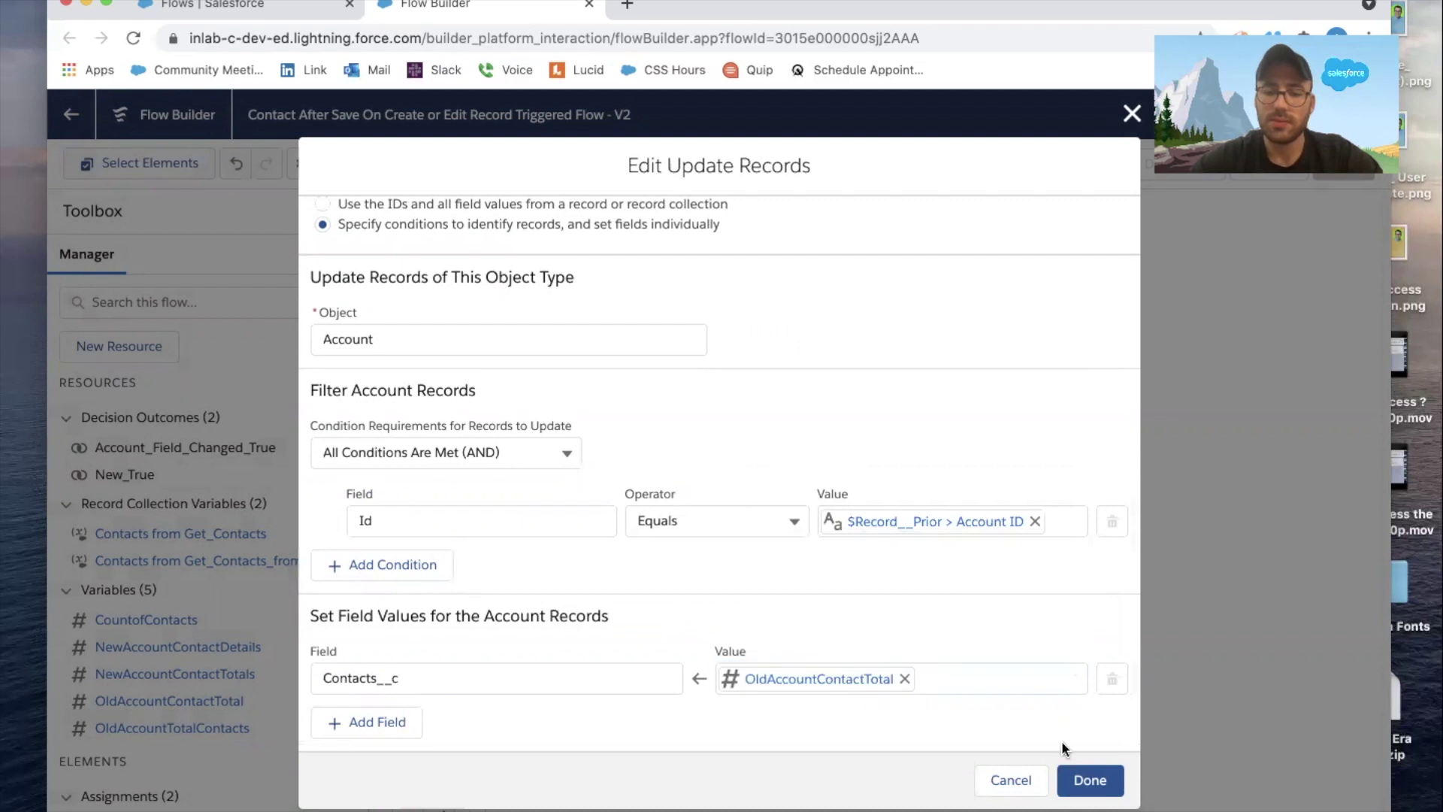
left_click(1090, 781)
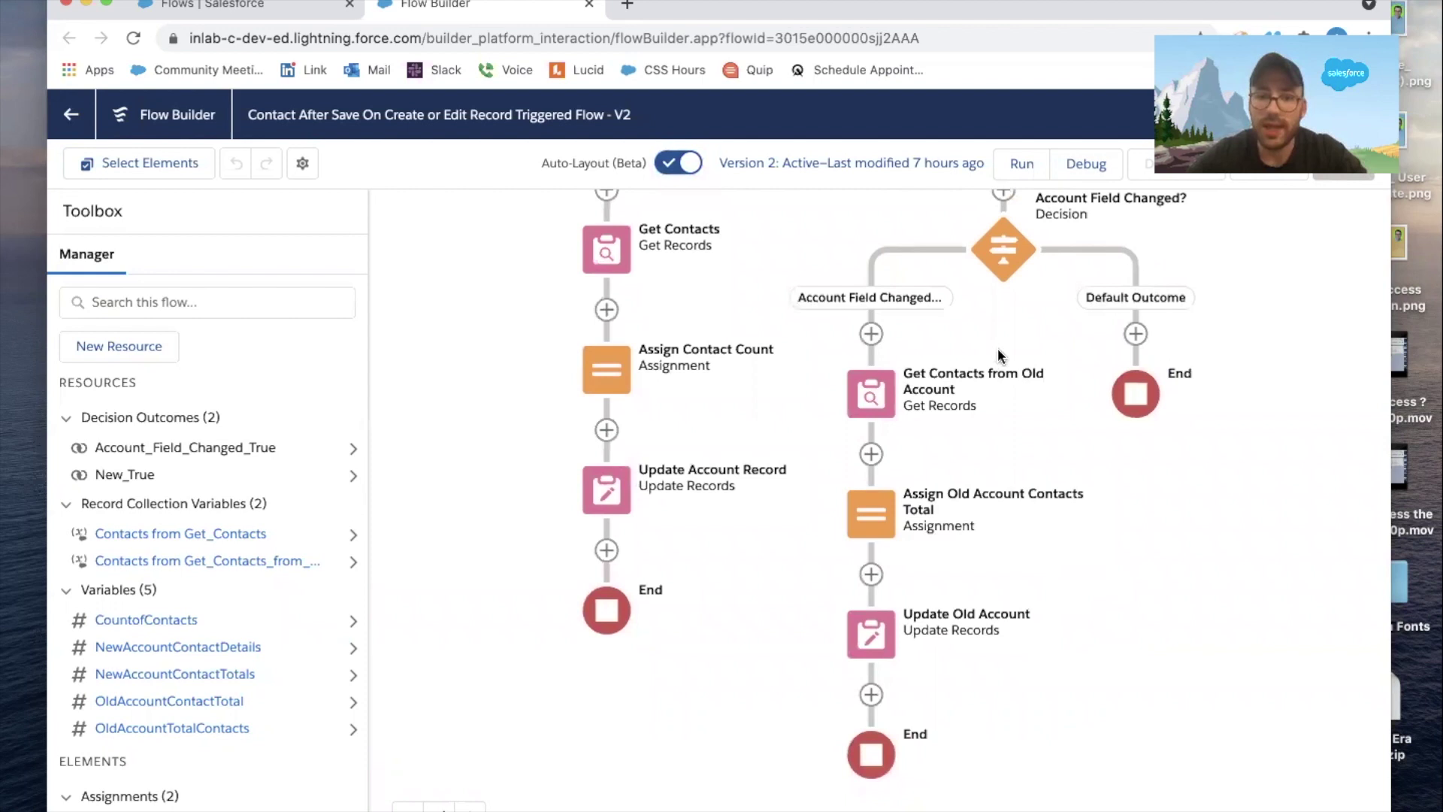
Switch the flow canvas from Auto-Layout to free-form layout
left_click(677, 162)
left_click_drag(1135, 549, 1059, 286)
scroll(741, 677, "down", 5)
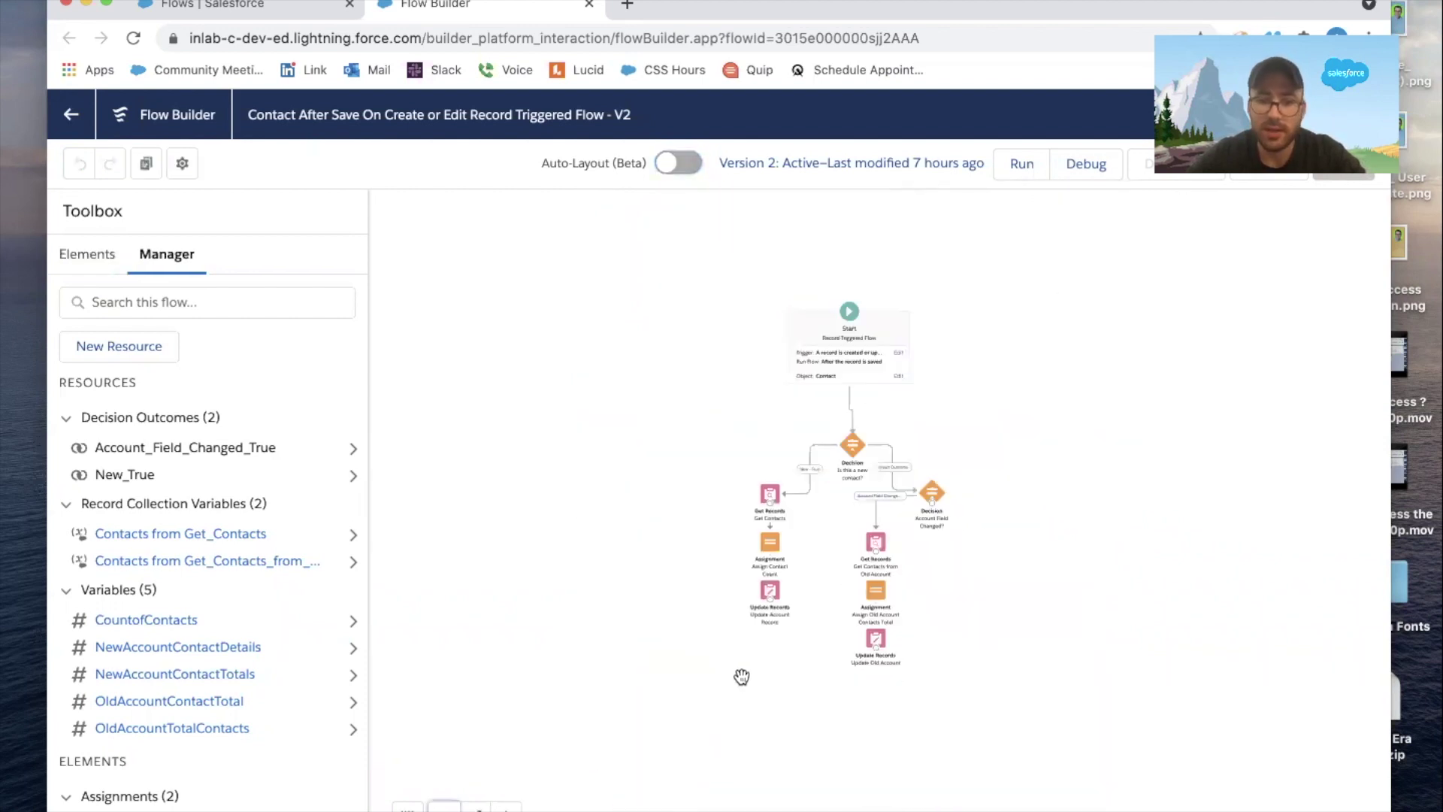
Move the Get Contacts, Assign Contact Count and Update Account Record elements down below the Account Field Changed branch
left_click_drag(684, 566, 684, 710)
left_click_drag(686, 524, 686, 658)
left_click_drag(684, 492, 684, 615)
left_click_drag(906, 532, 888, 510)
left_click_drag(650, 690, 651, 727)
left_click_drag(652, 630, 652, 668)
left_click_drag(652, 569, 652, 609)
left_click_drag(762, 655, 757, 702)
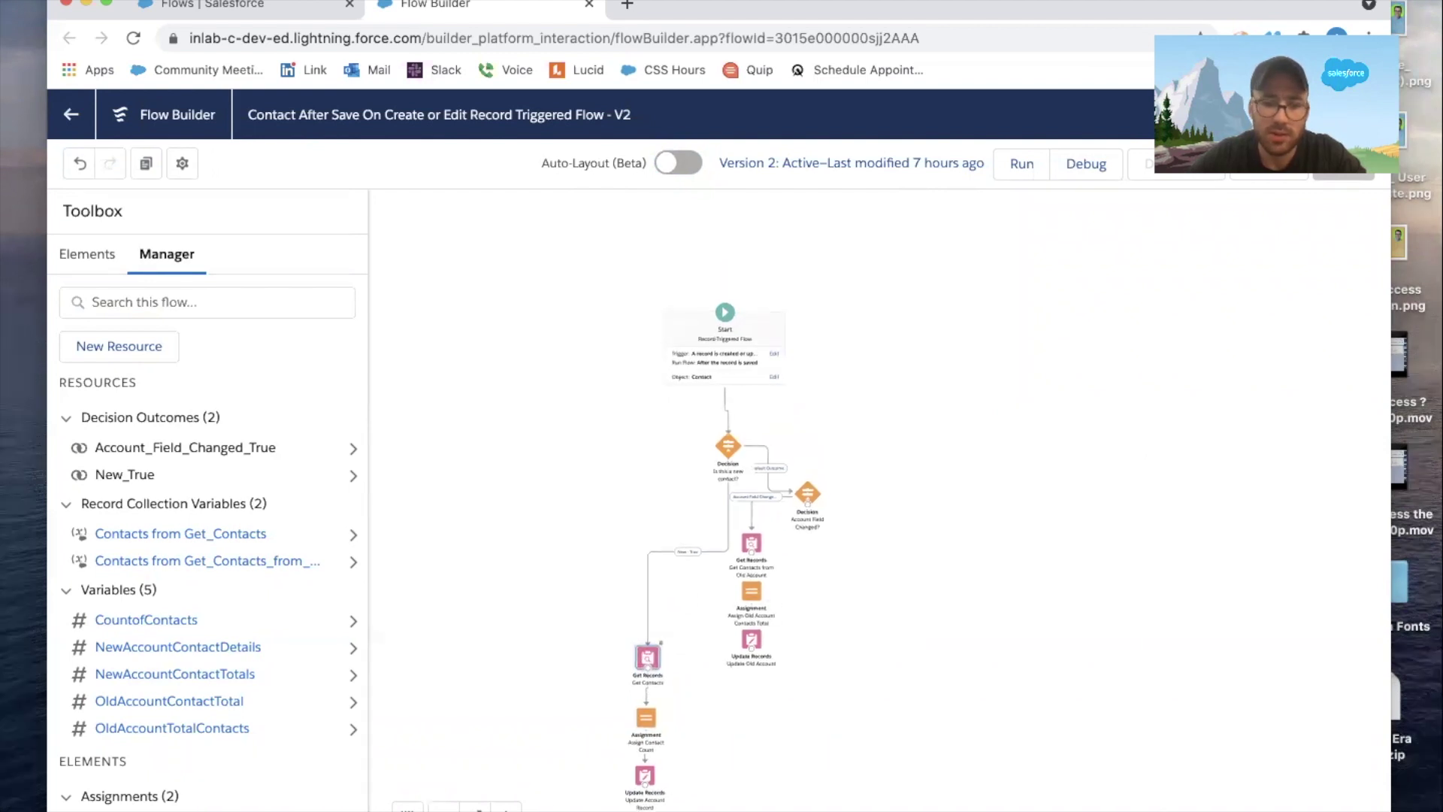
Connect the Update Old Account element to the Get Contacts element on the New - True branch
scroll(784, 648, "up", 3)
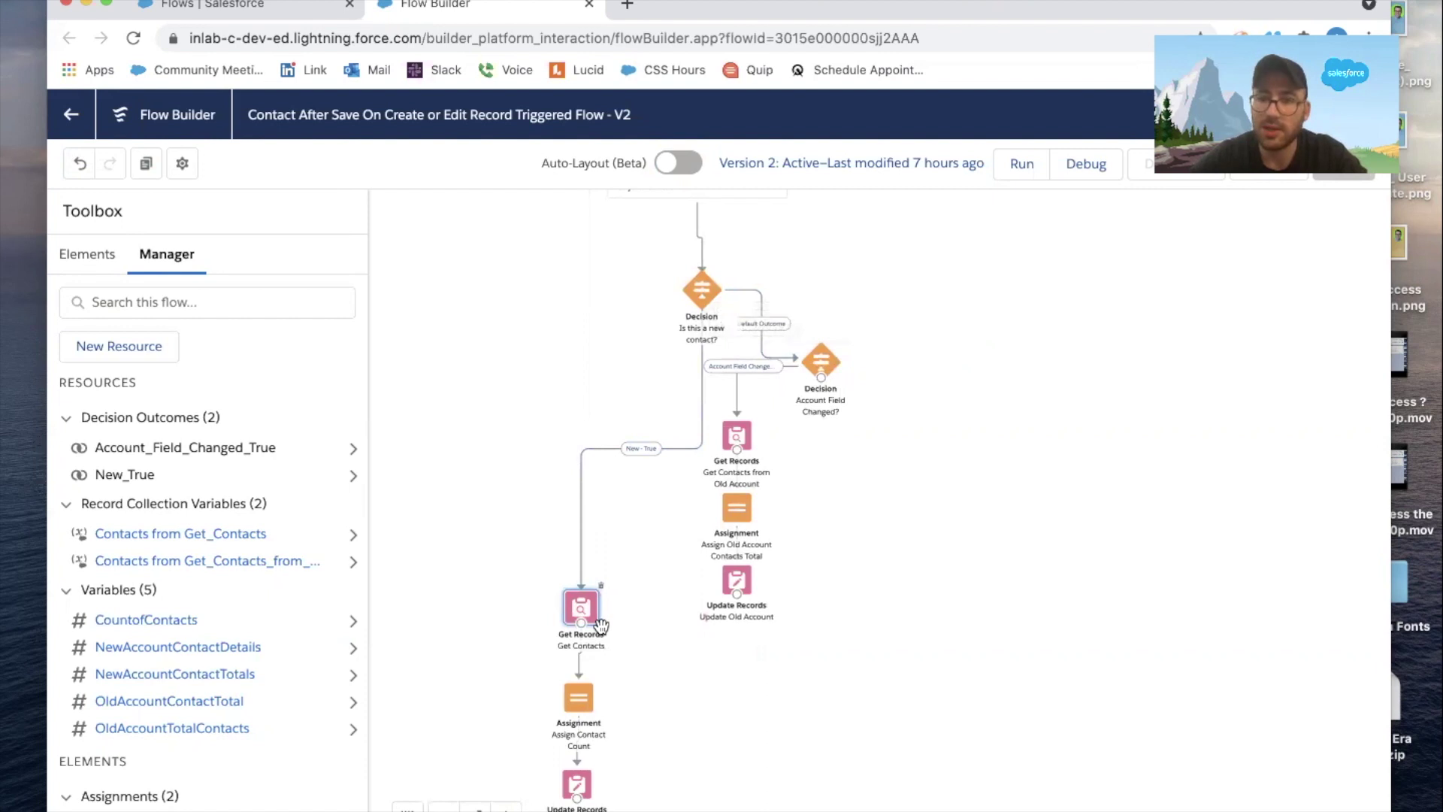
scroll(643, 647, "down", 3)
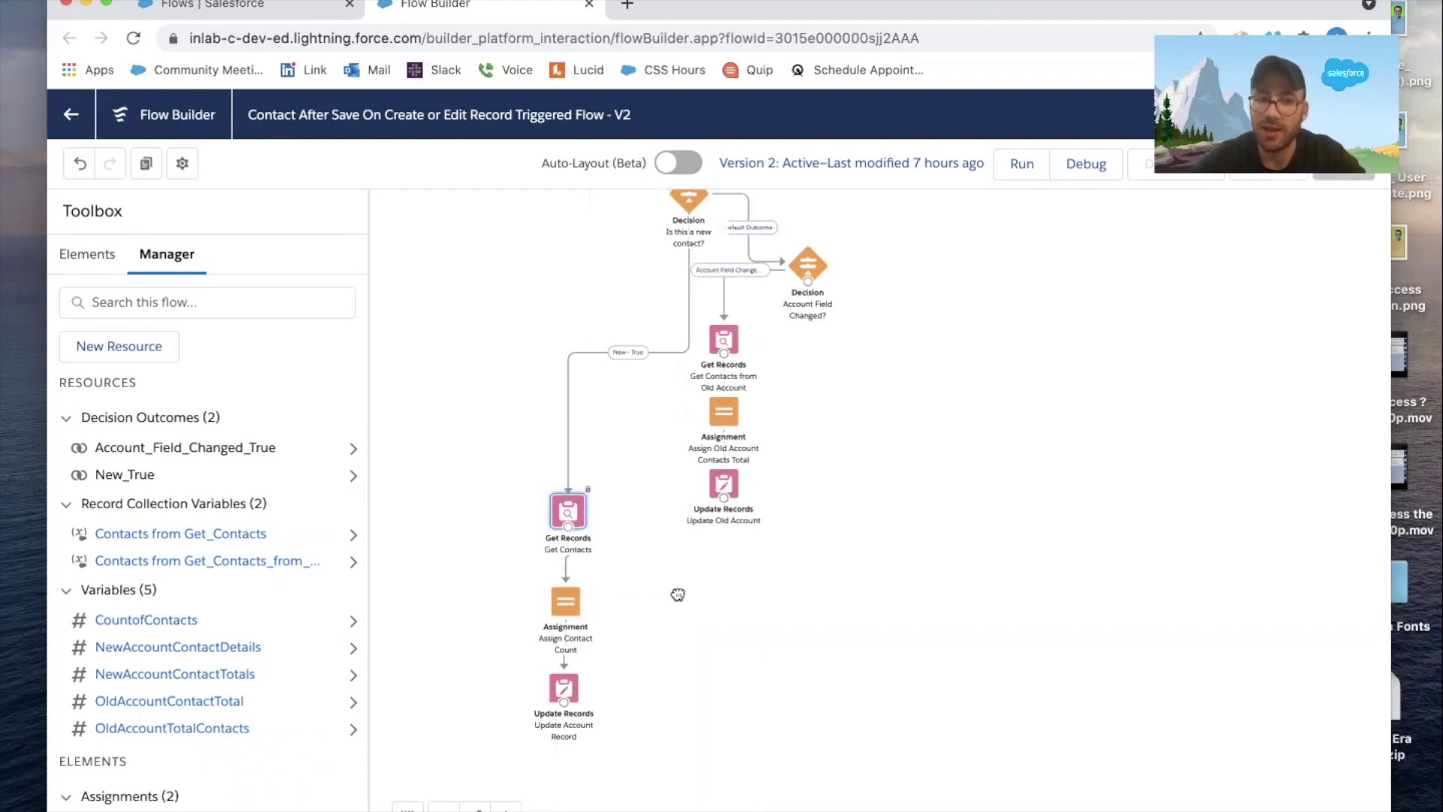
scroll(676, 593, "up", 4)
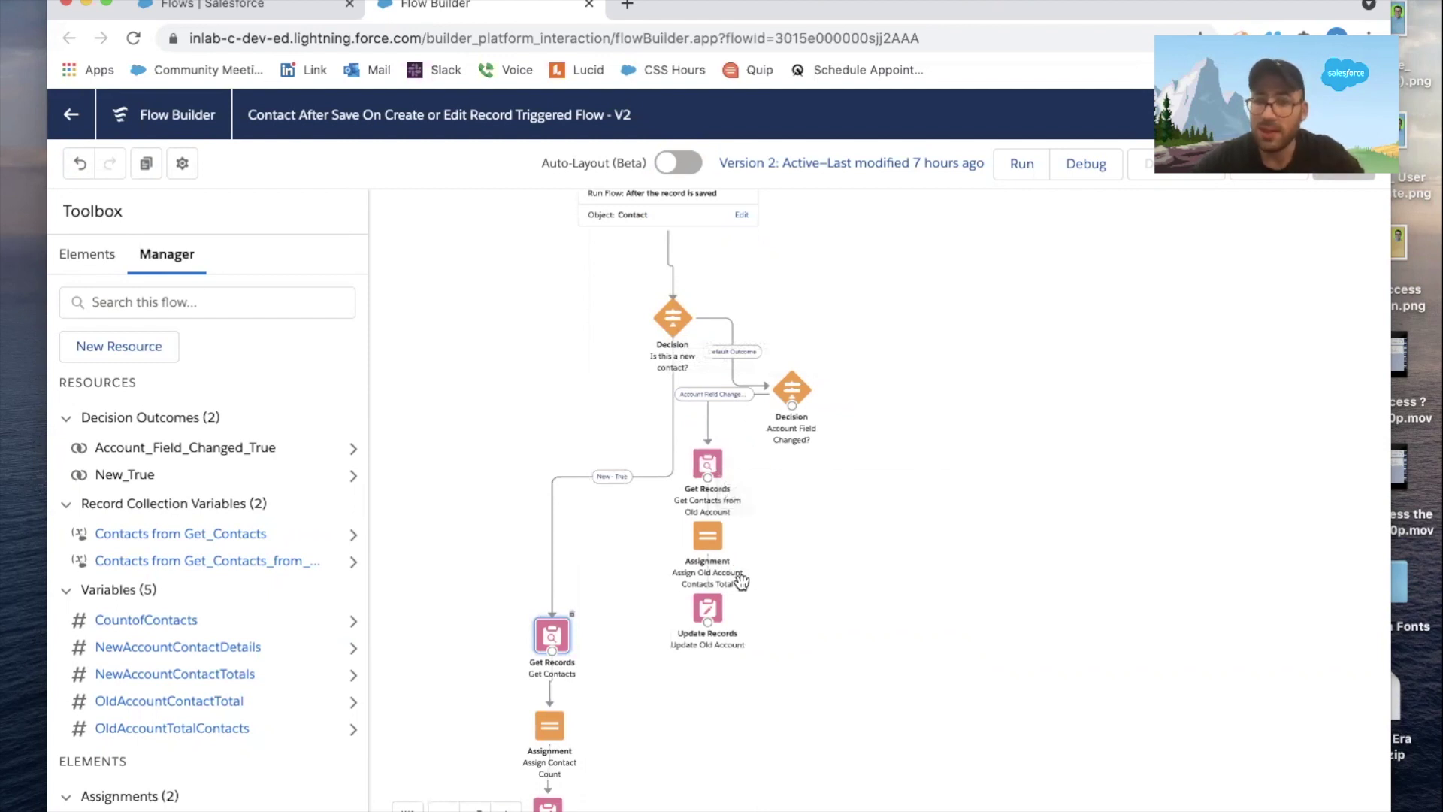
scroll(737, 634, "down", 3)
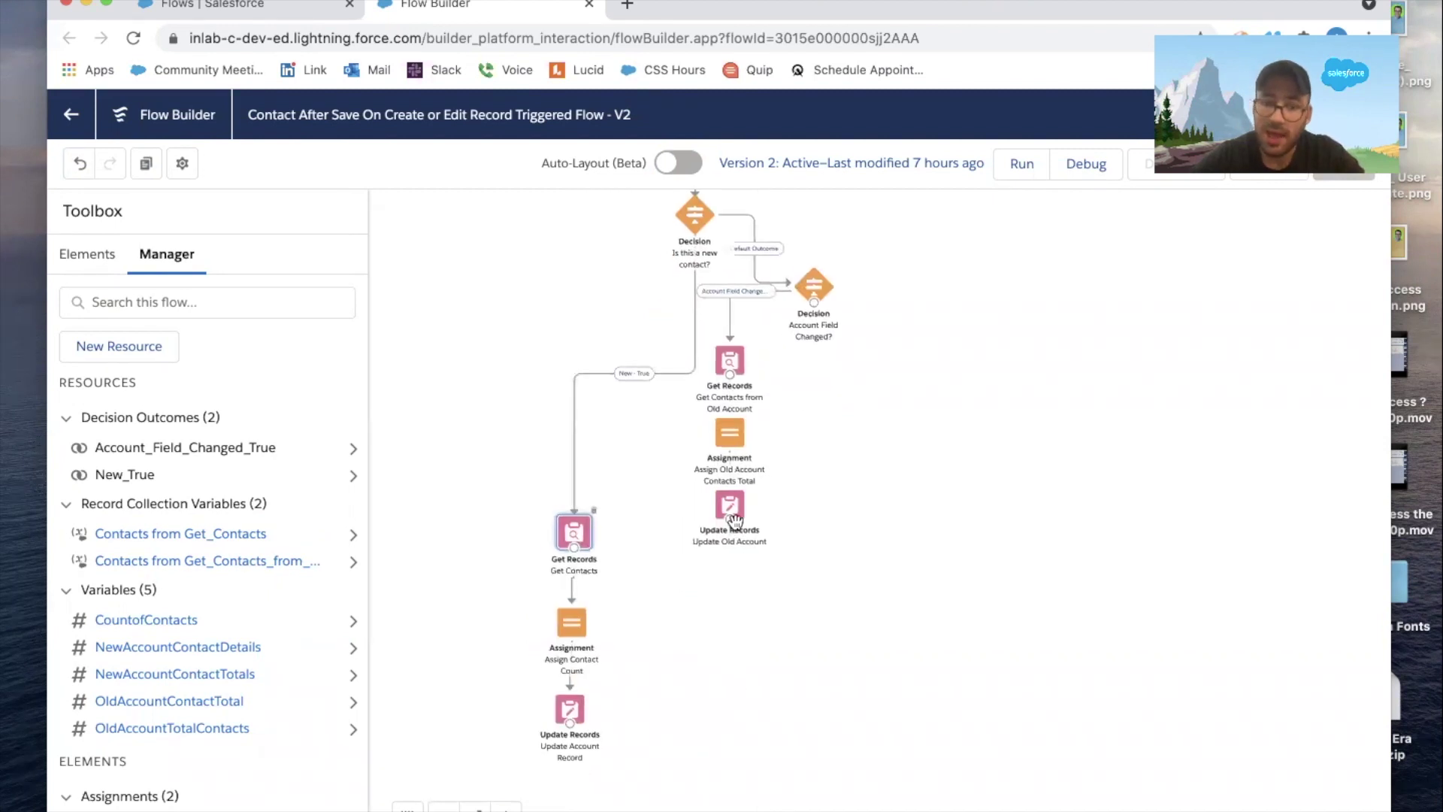
left_click_drag(670, 564, 582, 530)
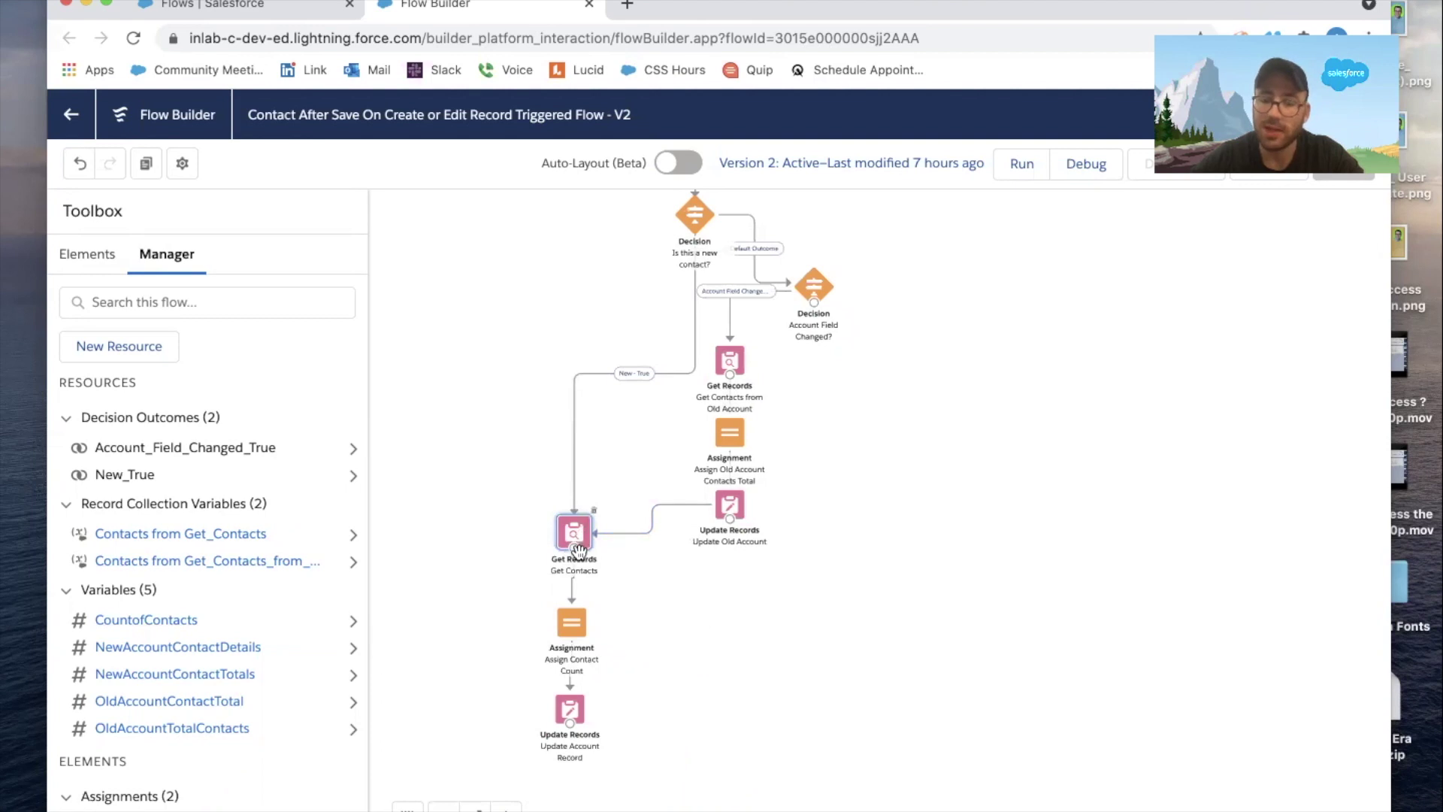
left_click_drag(915, 386, 914, 499)
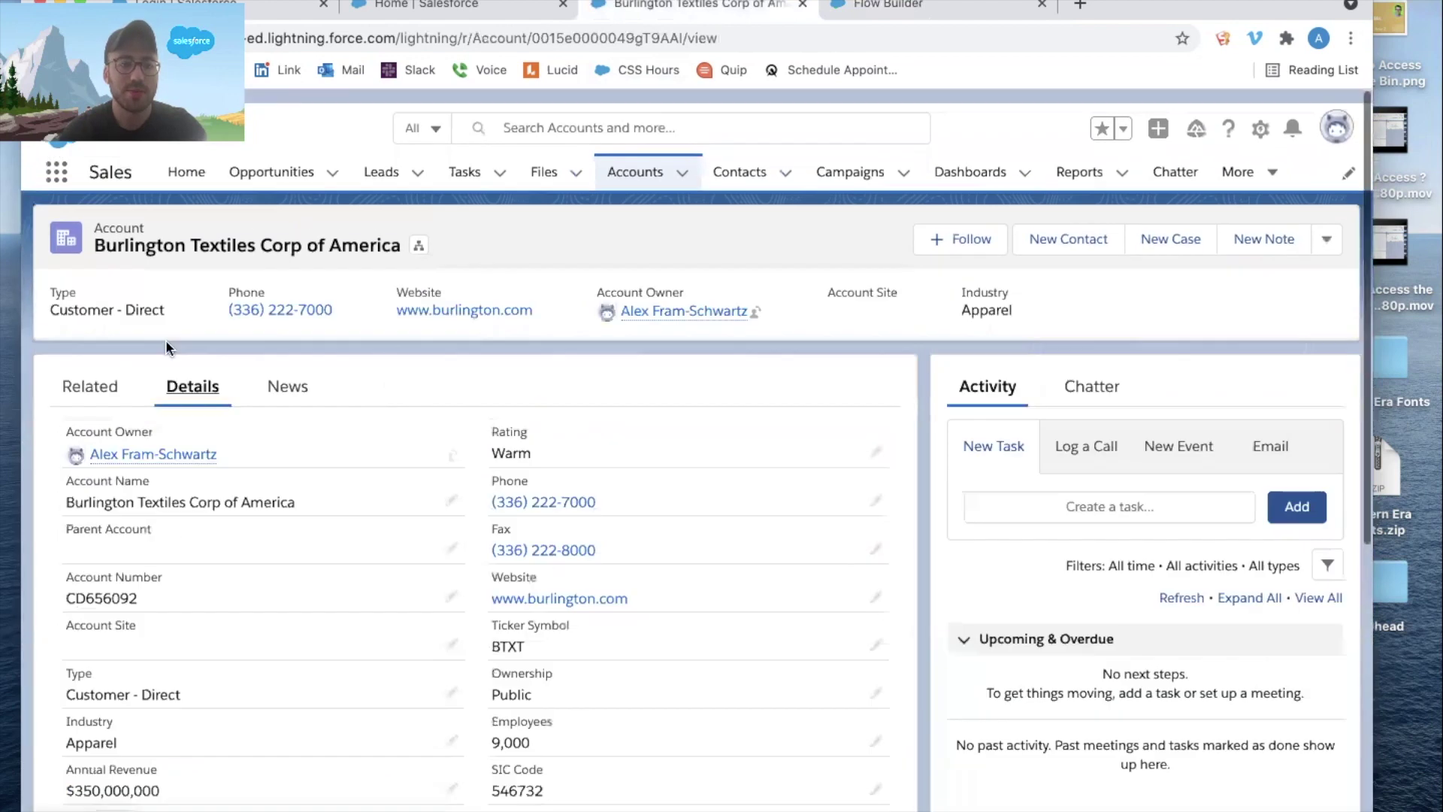
Open the details of the second contact related to the Burlington Textiles Corp of America account
left_click(90, 373)
scroll(403, 427, "down", 2)
left_click(425, 453)
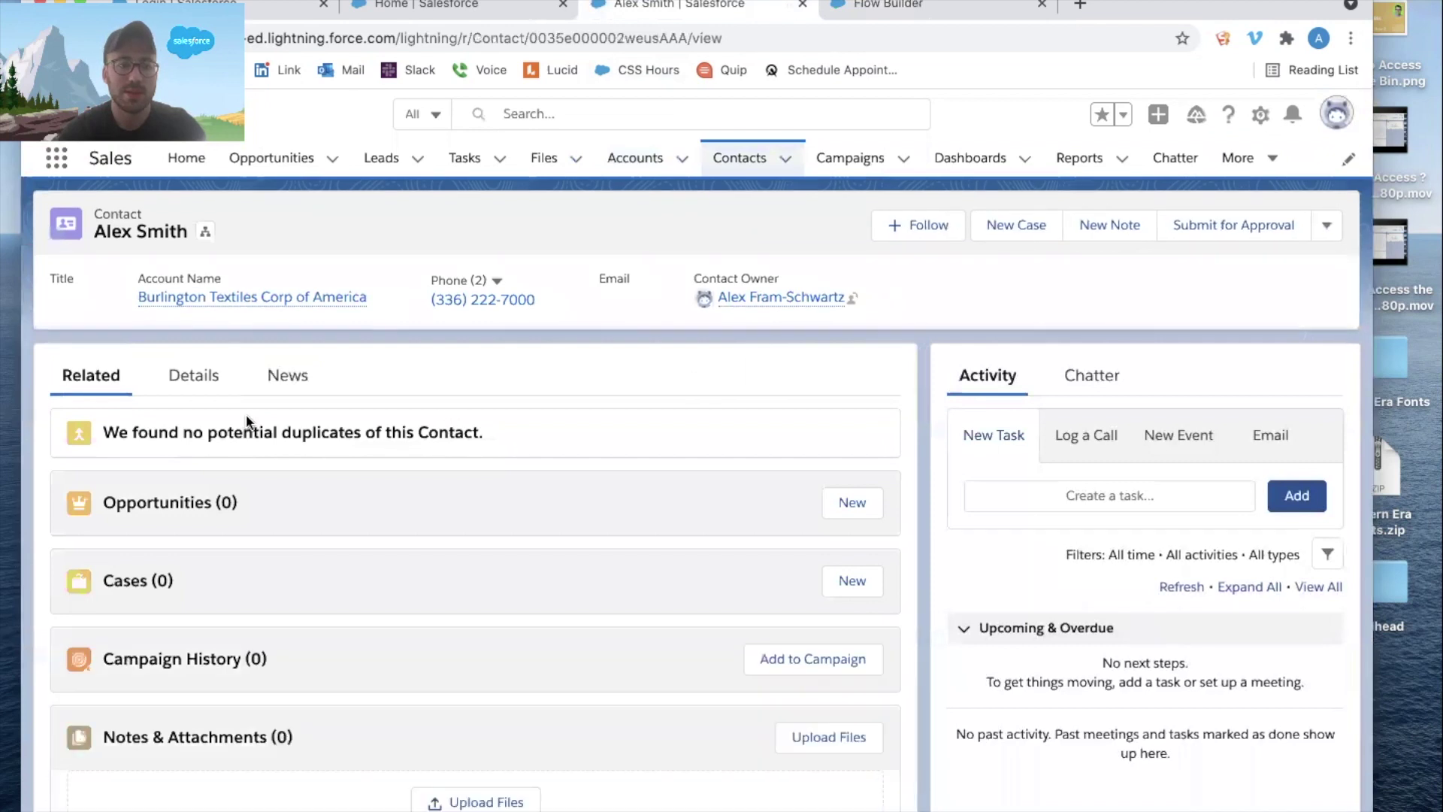
scroll(280, 440, "down", 1)
left_click(214, 338)
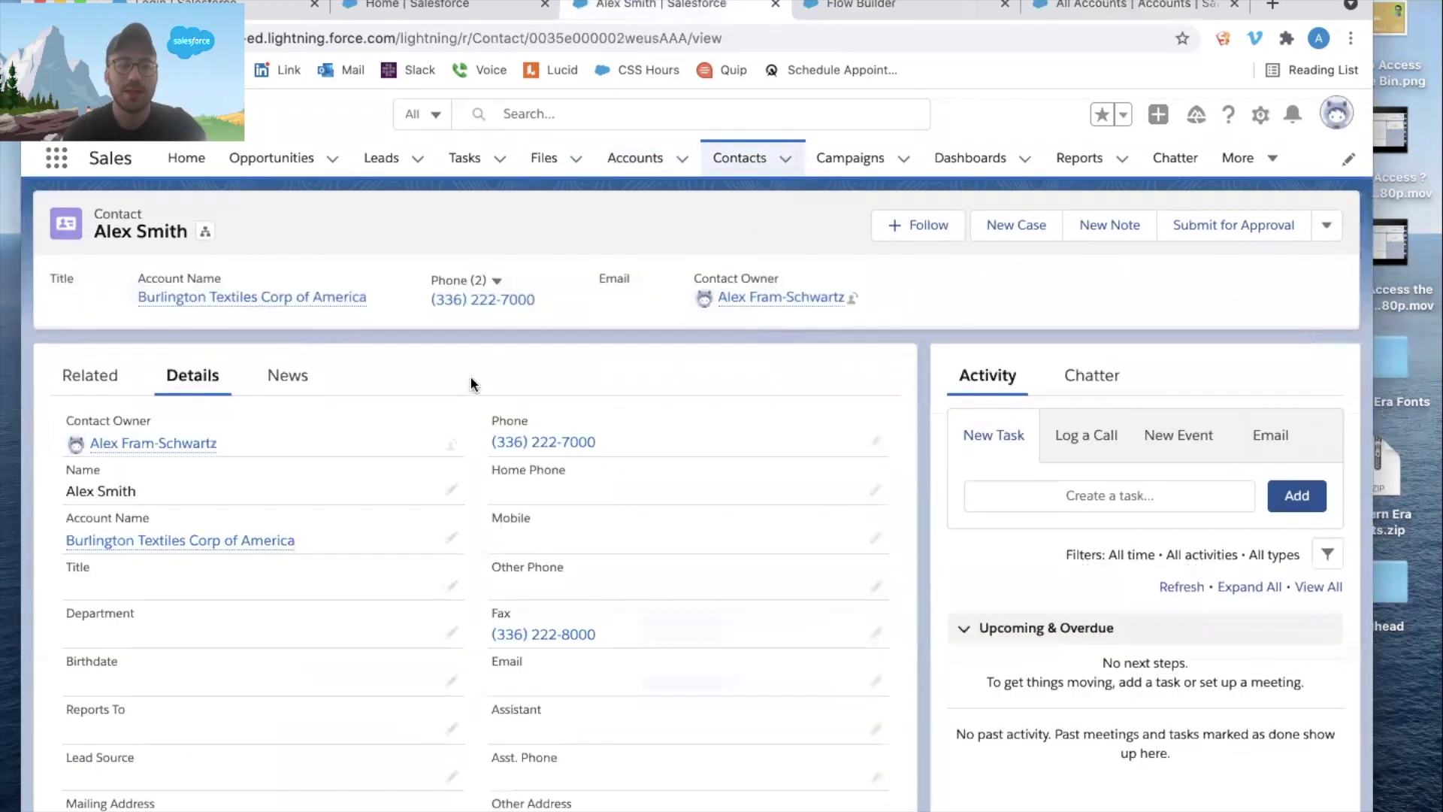
Change the contact's account to Dickenson plc and save the record
left_click(451, 538)
left_click(444, 556)
type("dick")
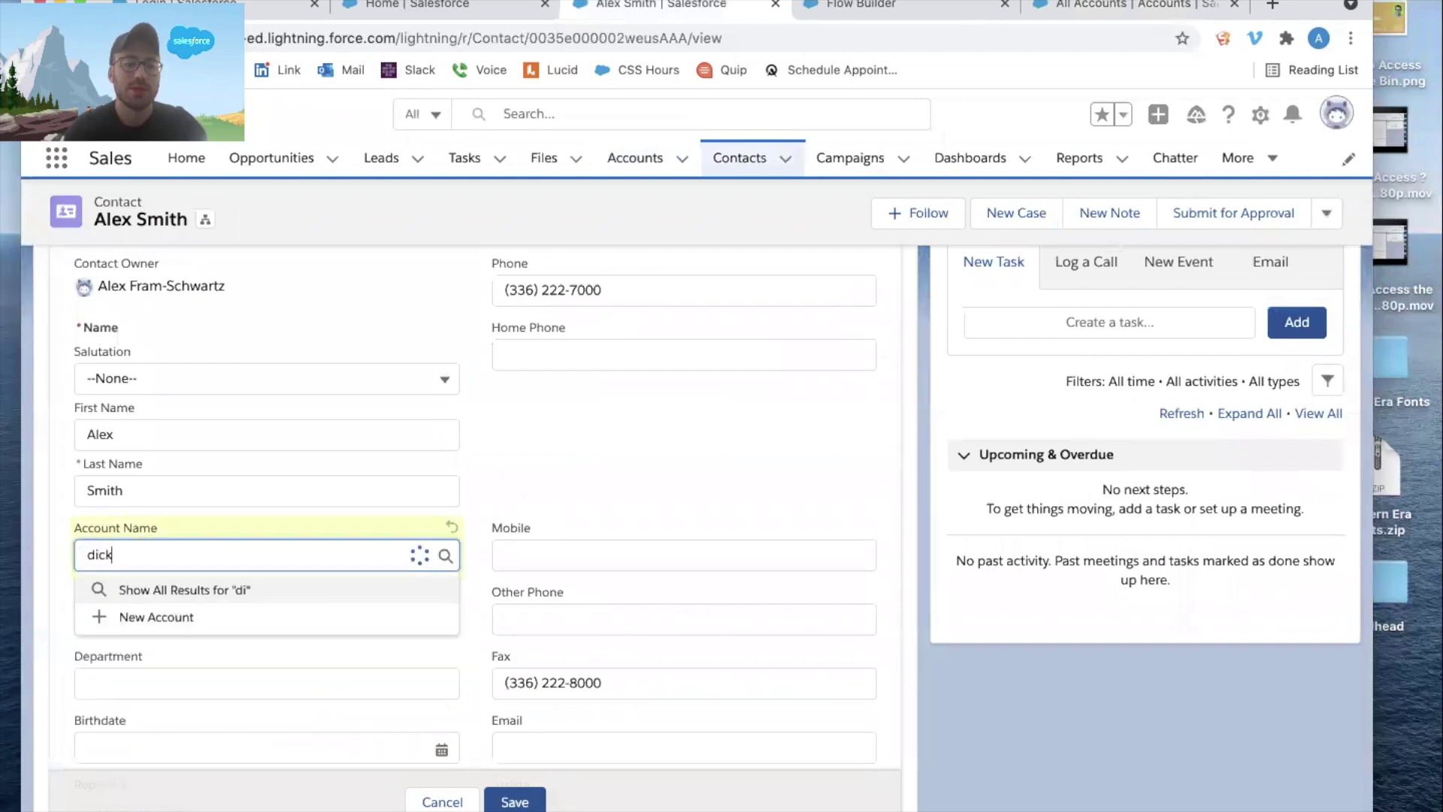
left_click(363, 619)
left_click(515, 801)
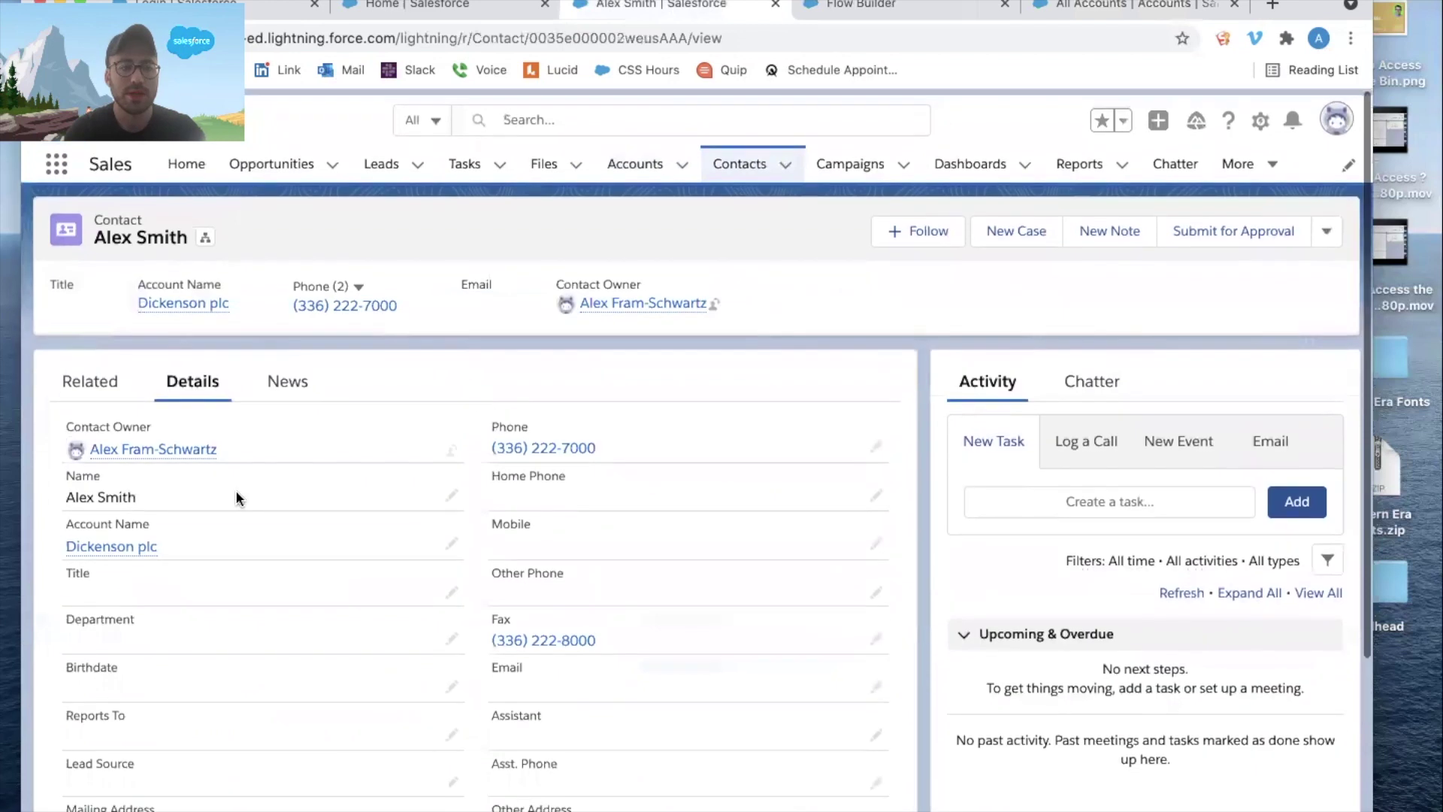
Open the Dickenson plc account and compare its Contacts field with its related contacts list
left_click(131, 542)
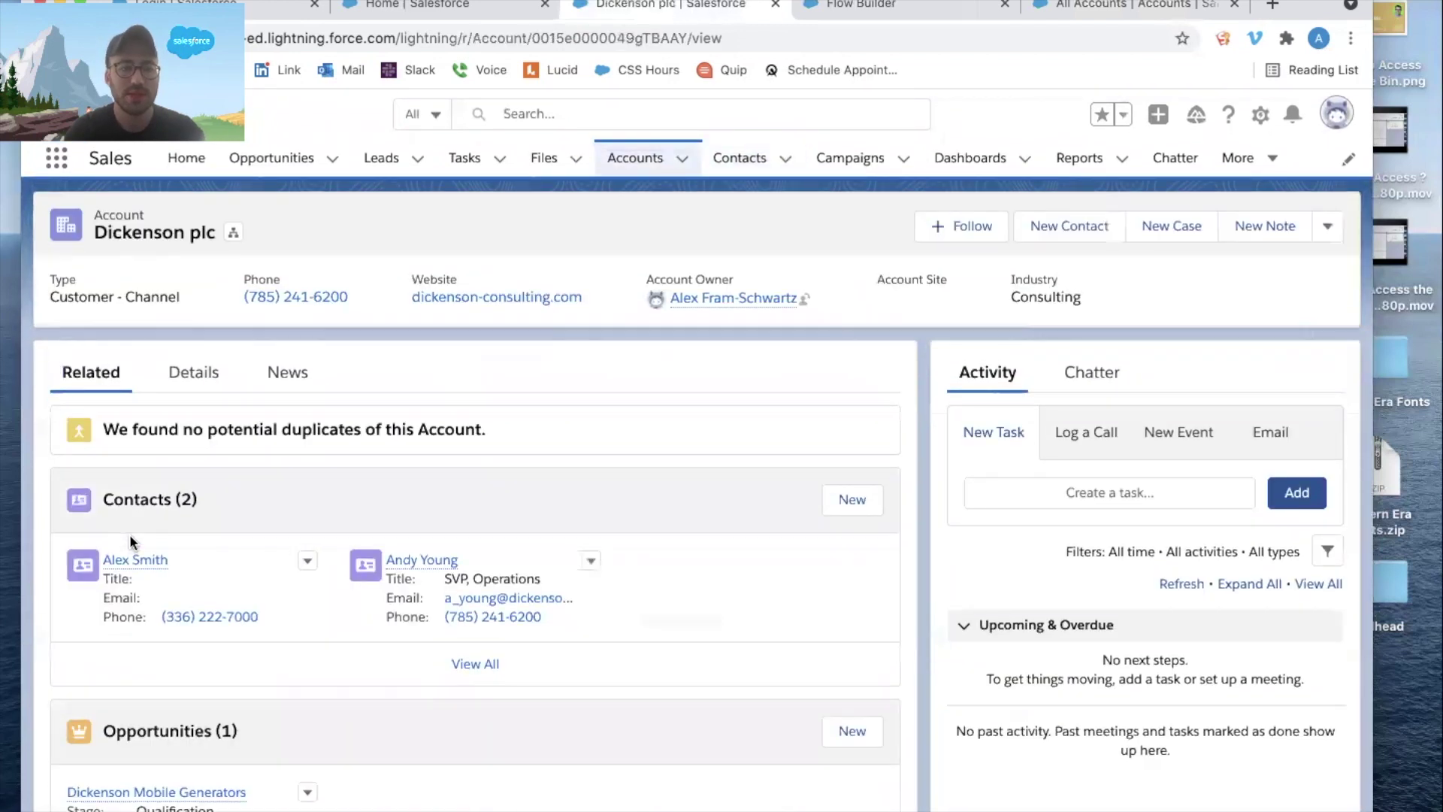
left_click(198, 382)
scroll(187, 509, "down", 2)
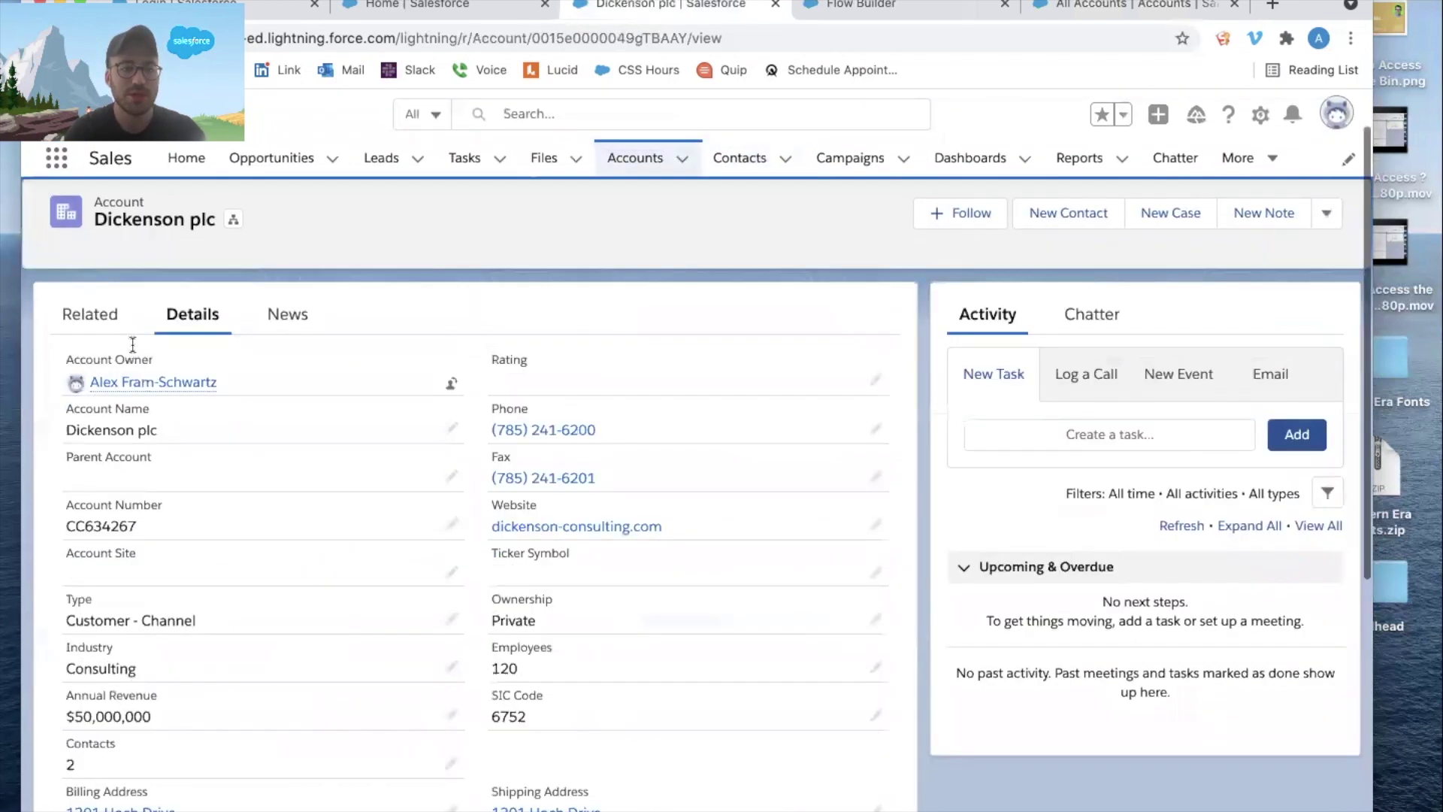
left_click(109, 325)
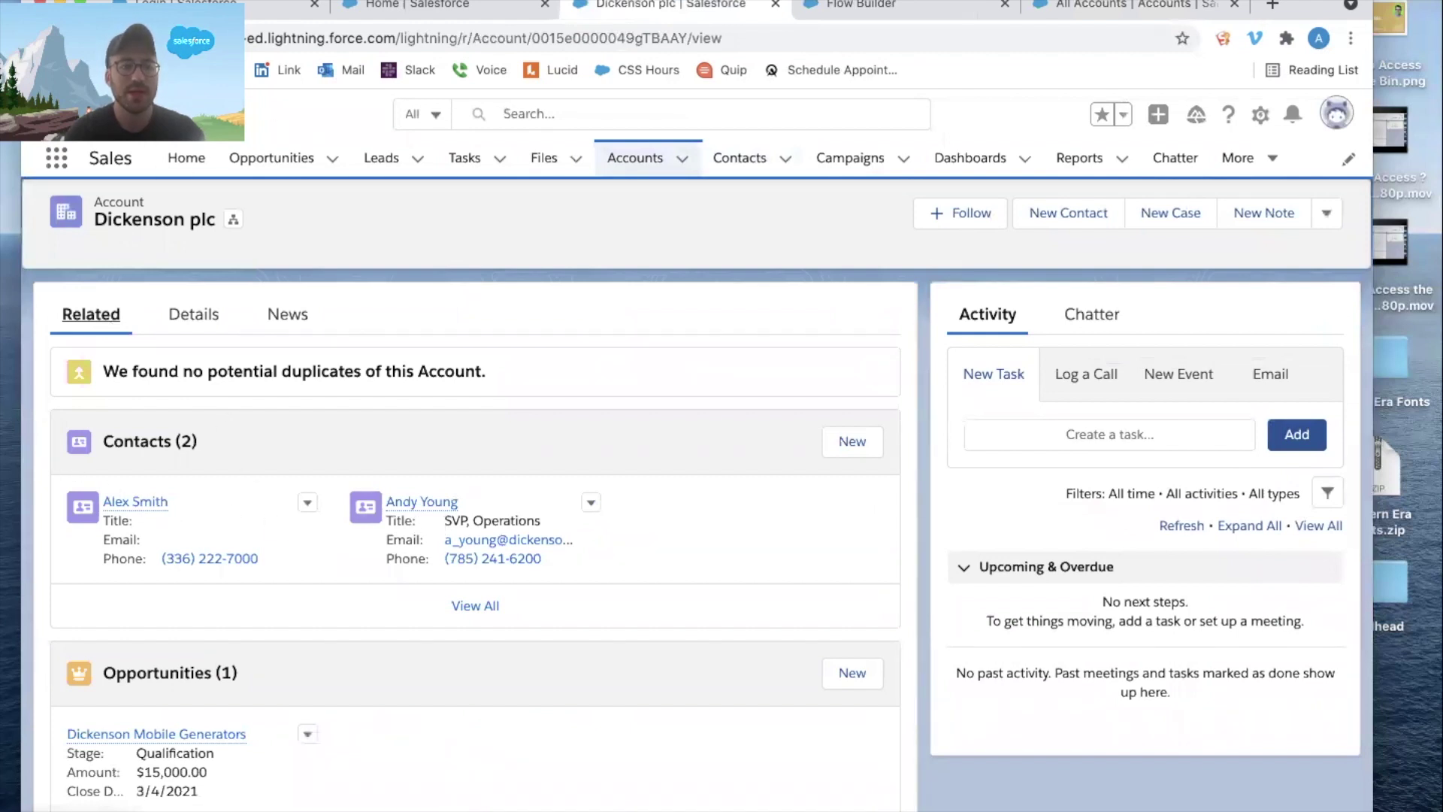
Open the Burlington Textiles Corp of America account from the accounts list and check its Contacts field in the details
left_click(635, 158)
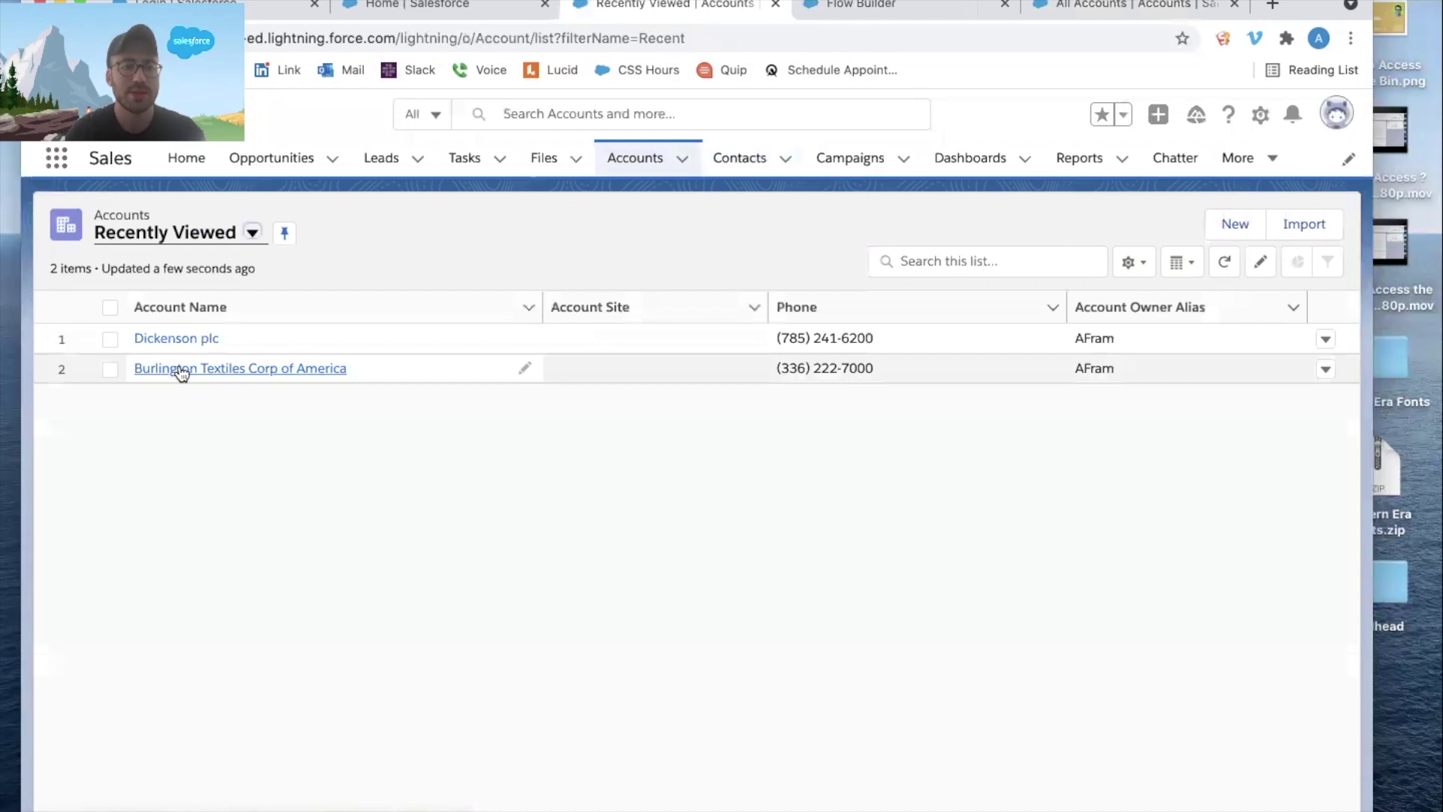
left_click(171, 370)
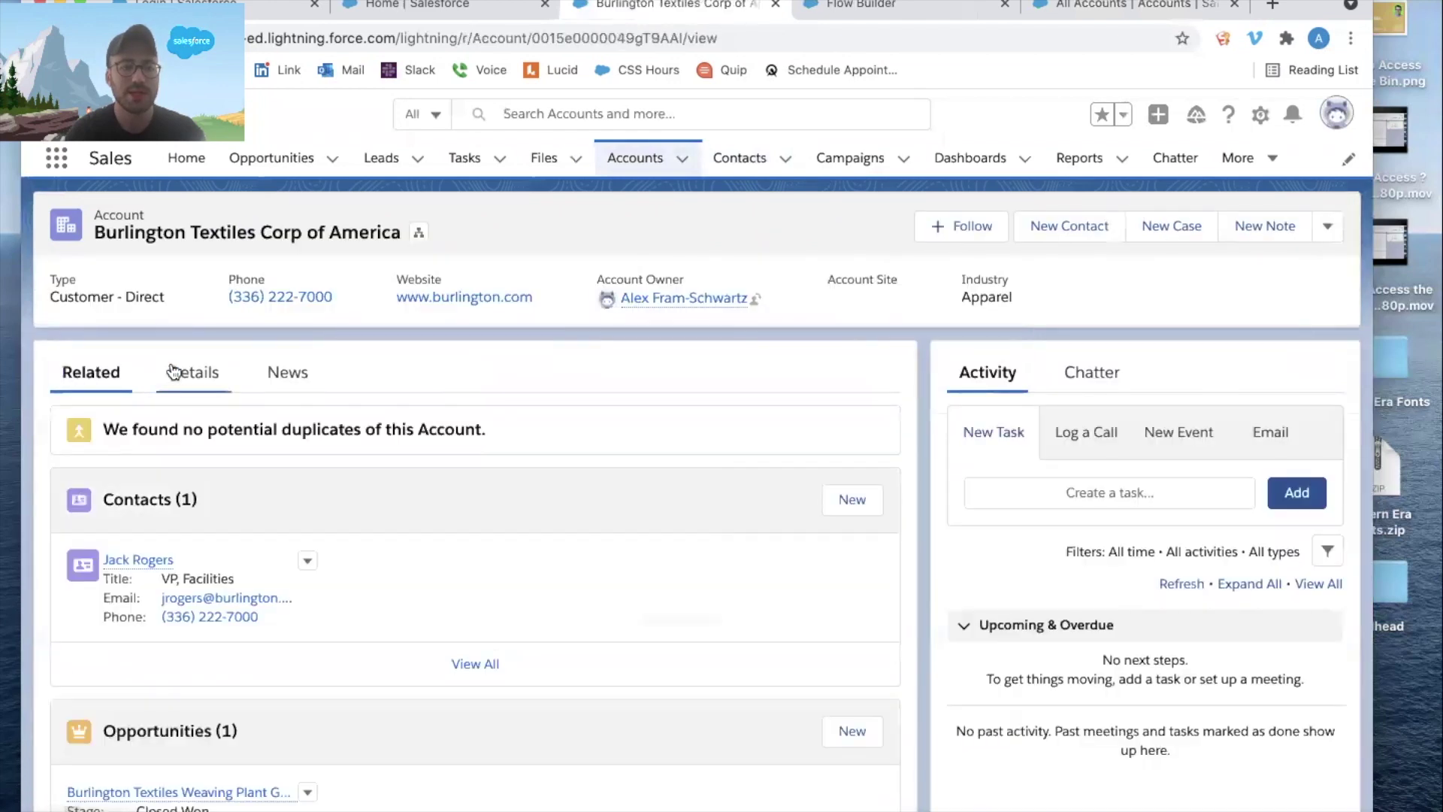
left_click(173, 372)
scroll(94, 581, "down", 3)
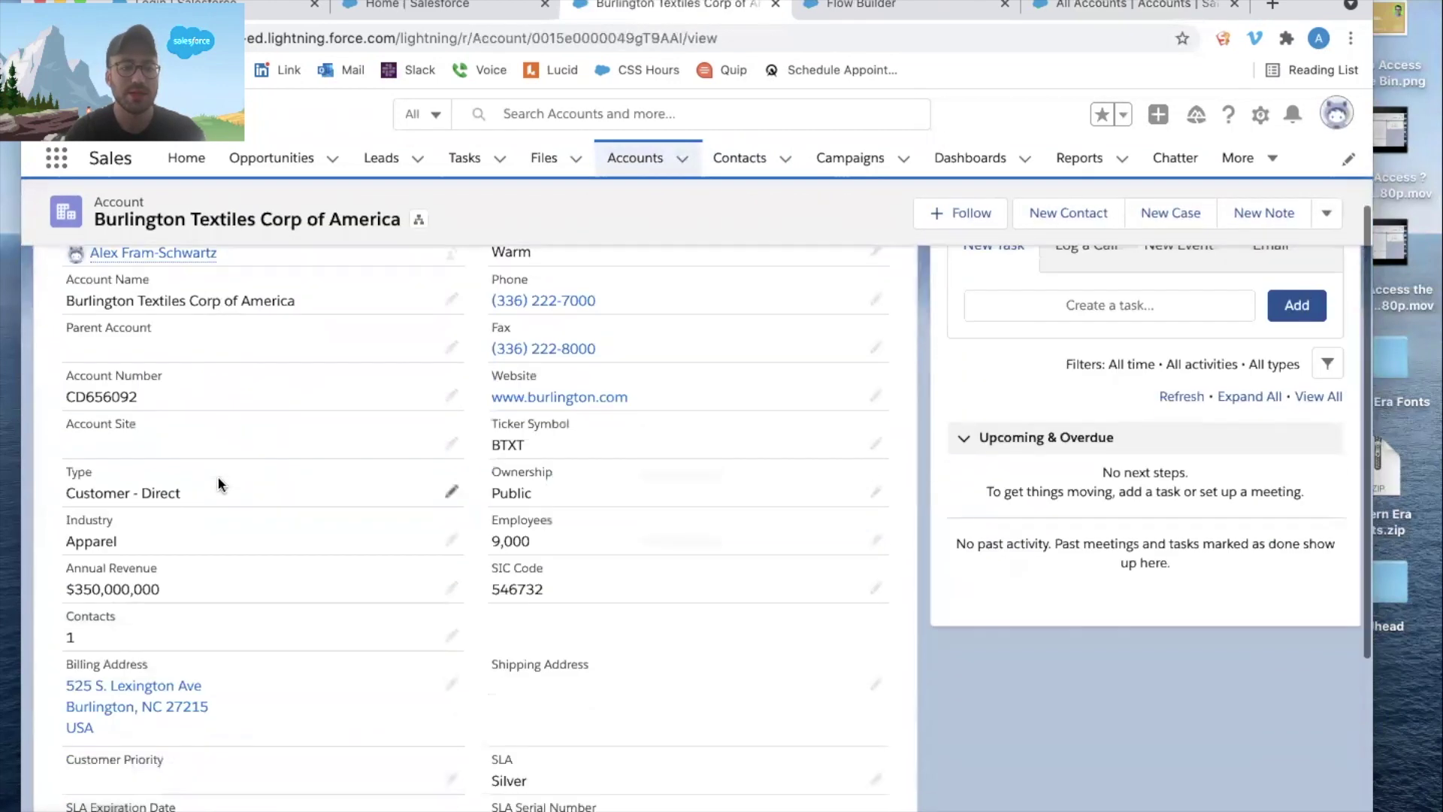